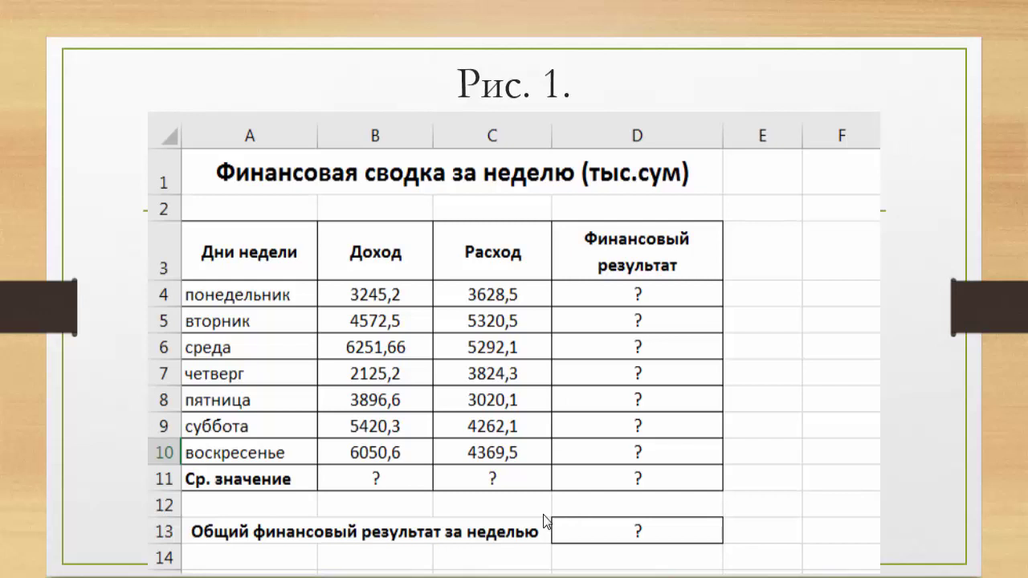
- Switch to Excel and create a blank workbook
{"action": "key", "text": "super"}
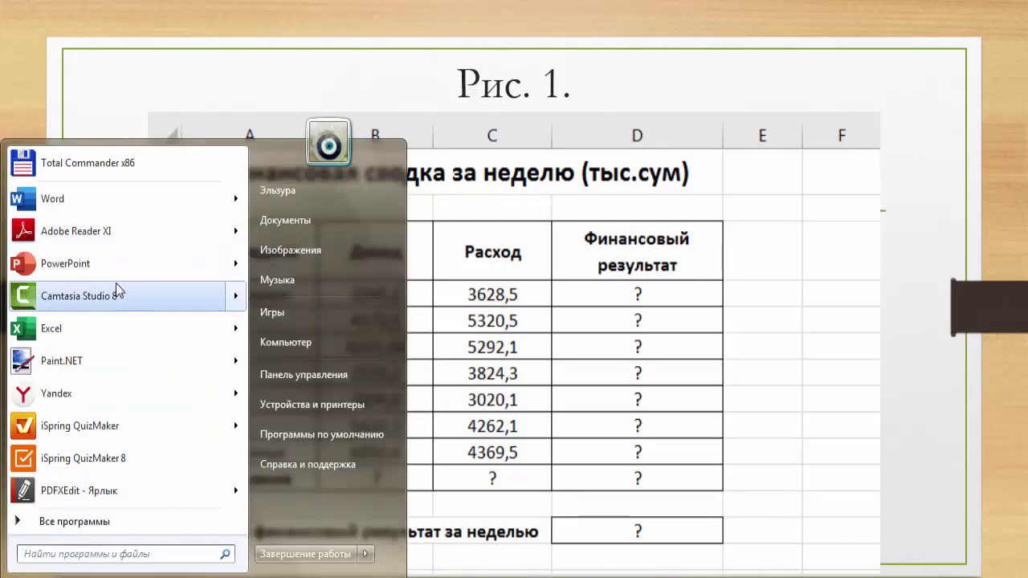
{"action": "left_click", "coordinate": [102, 344]}
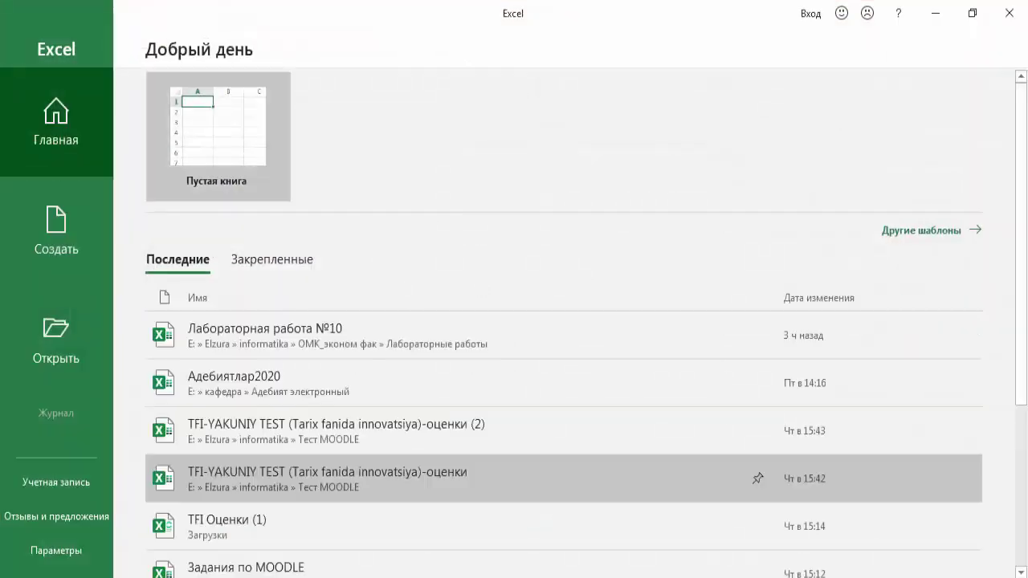
{"action": "left_click", "coordinate": [236, 157]}
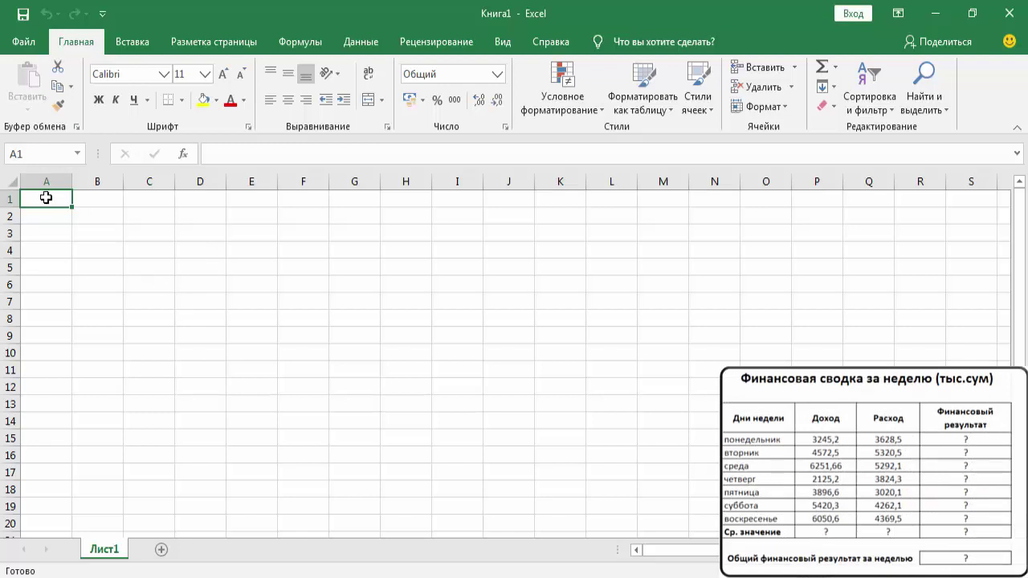
- Enter the table title "Финансовая сводка за неделью (тыс.сум)" in cell A1
{"action": "type", "text": "Фи"}
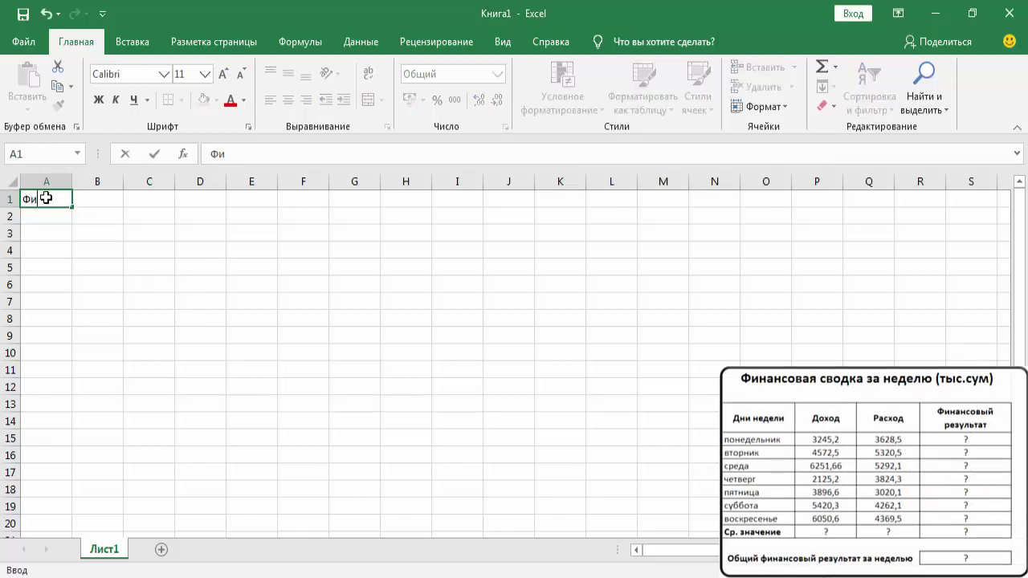
{"action": "type", "text": "нансовая "}
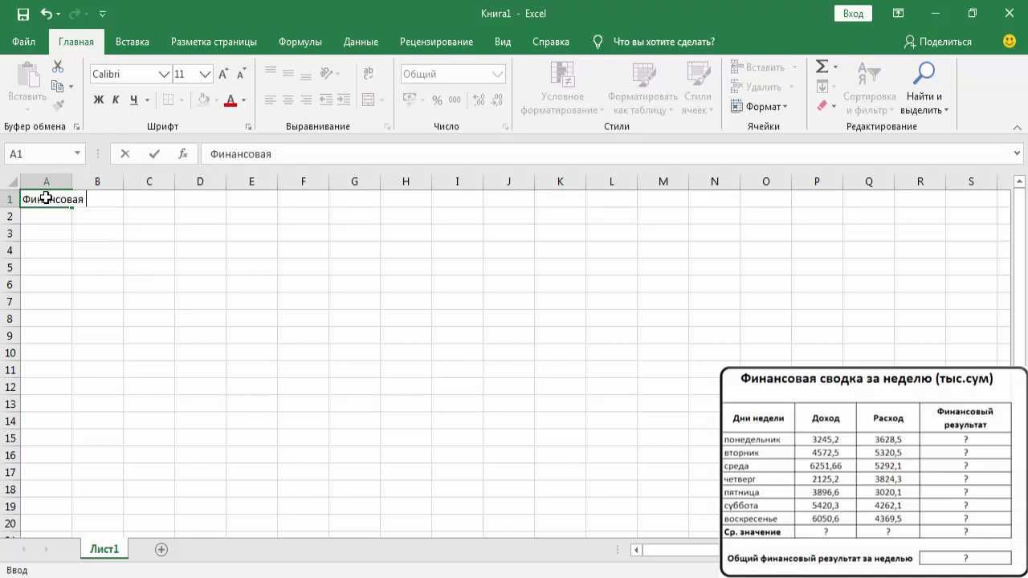
{"action": "type", "text": "сводка за неделю"}
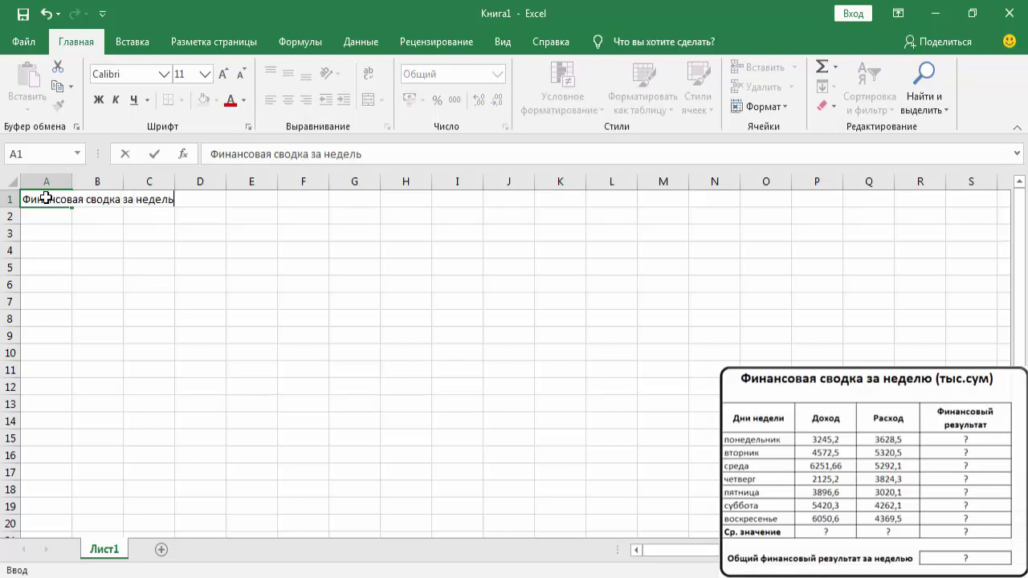
{"action": "type", "text": " (тыс.су"}
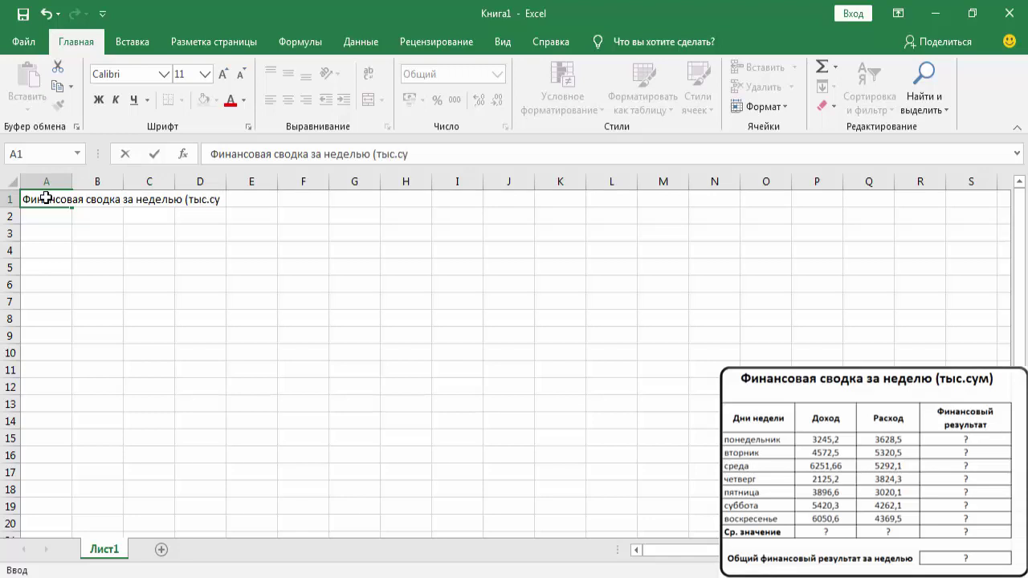
{"action": "type", "text": "("}
{"action": "key", "text": "BackSpace"}
{"action": "type", "text": "м)"}
{"action": "key", "text": "Return"}
{"action": "left_click", "coordinate": [45, 198]}
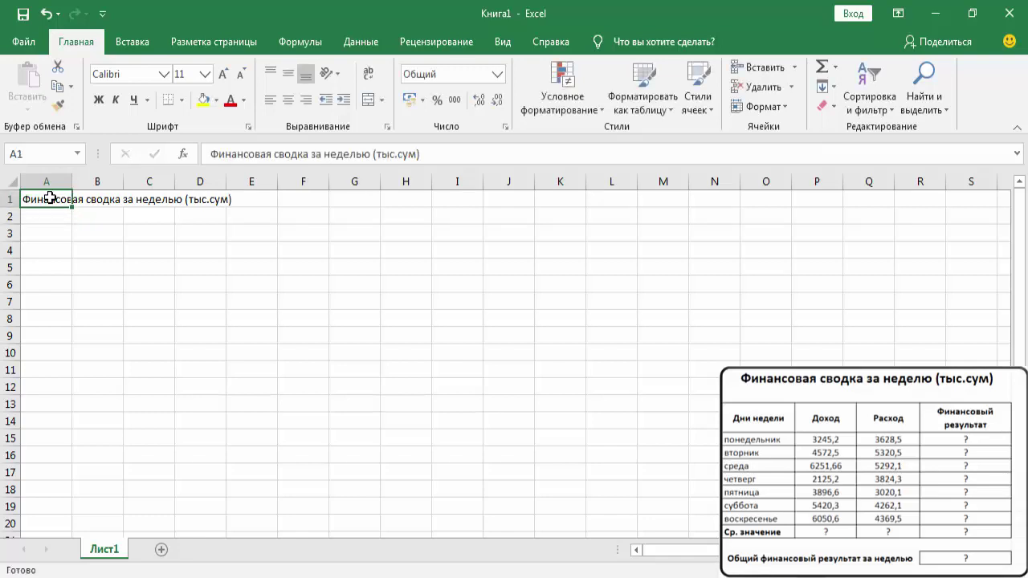
- Enter the column headings "Дни недели", "Доход", "Расход" and "Финансовый результат" in cells A3 to D3
{"action": "left_click", "coordinate": [51, 234]}
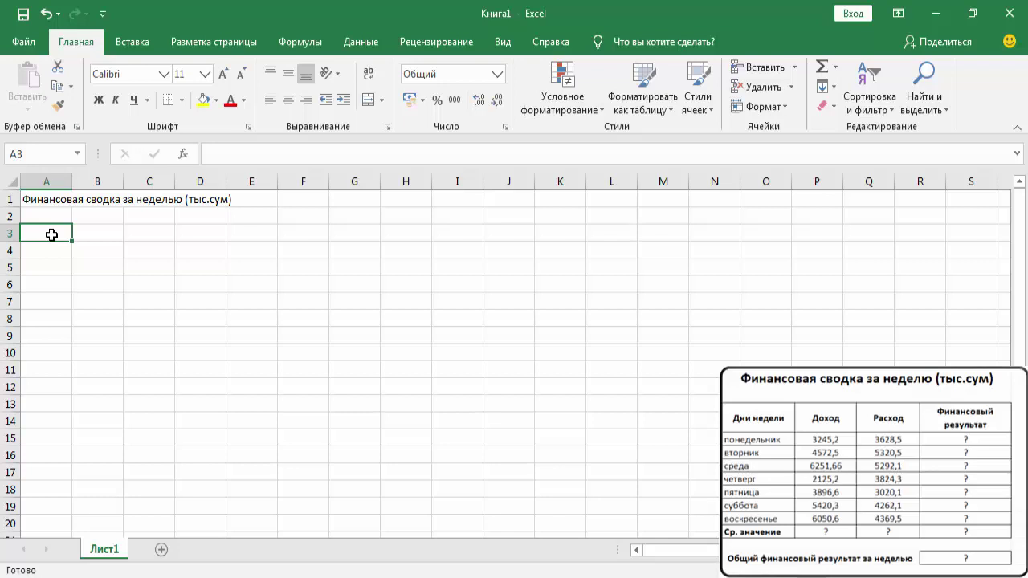
{"action": "type", "text": "Дни недел"}
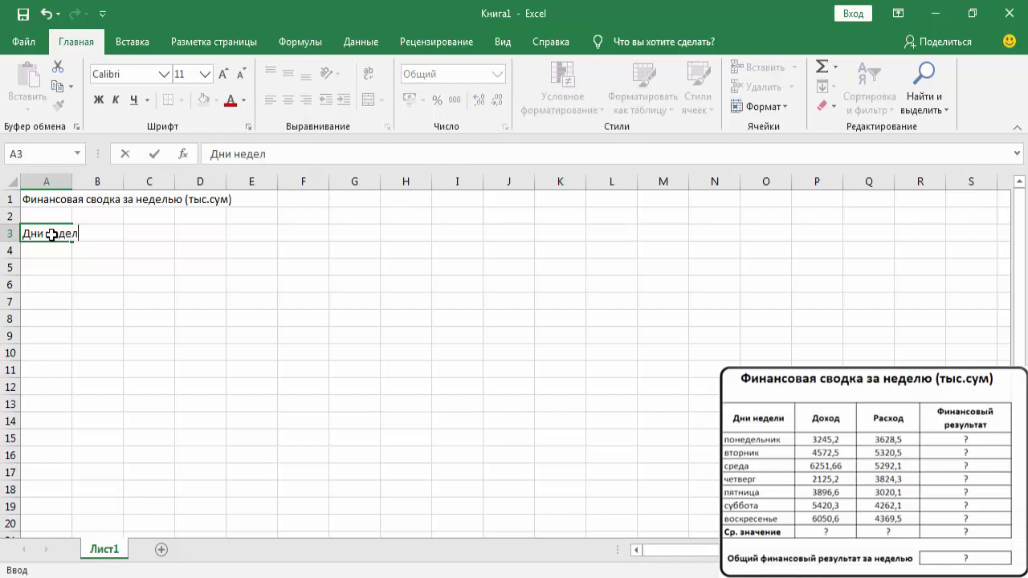
{"action": "type", "text": "и"}
{"action": "key", "text": "Tab"}
{"action": "type", "text": "Доход"}
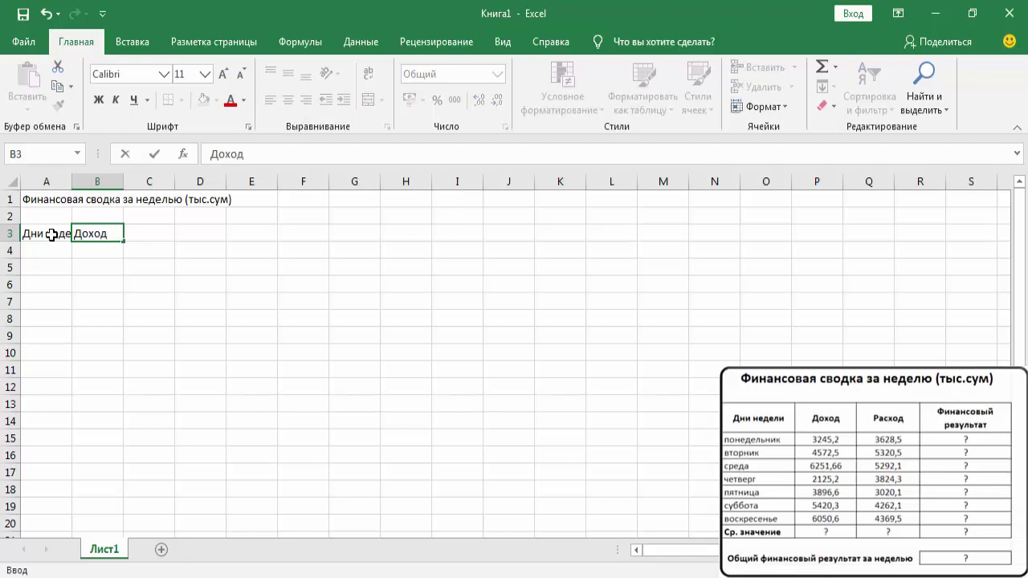
{"action": "key", "text": "Tab"}
{"action": "type", "text": "Р"}
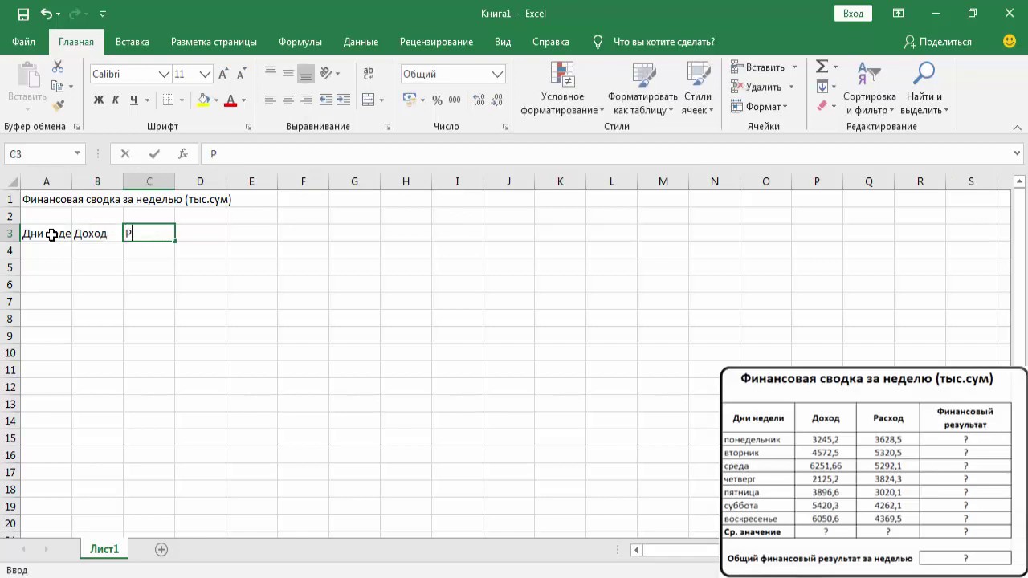
{"action": "type", "text": "асход"}
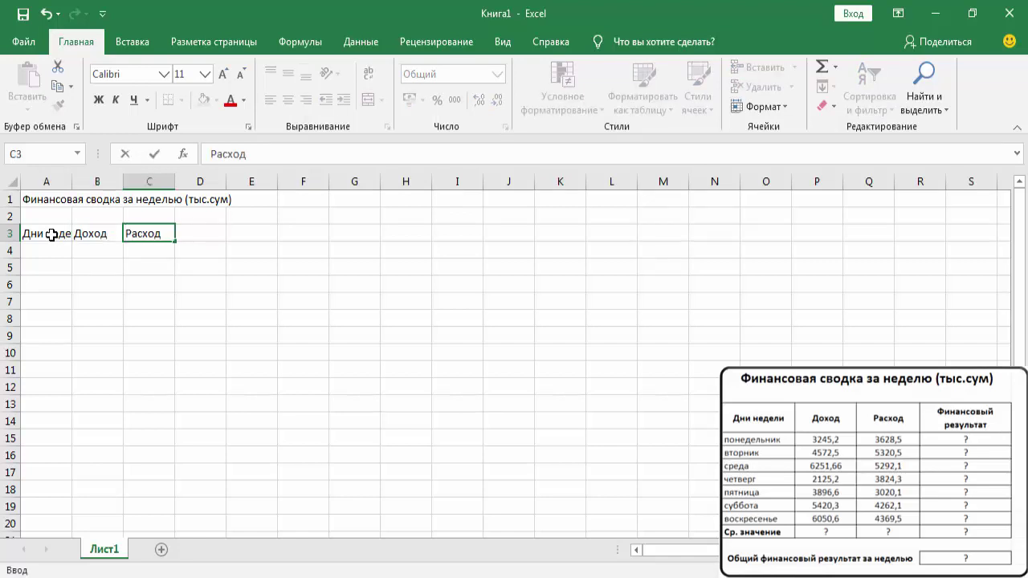
{"action": "key", "text": "Tab"}
{"action": "type", "text": "Ф"}
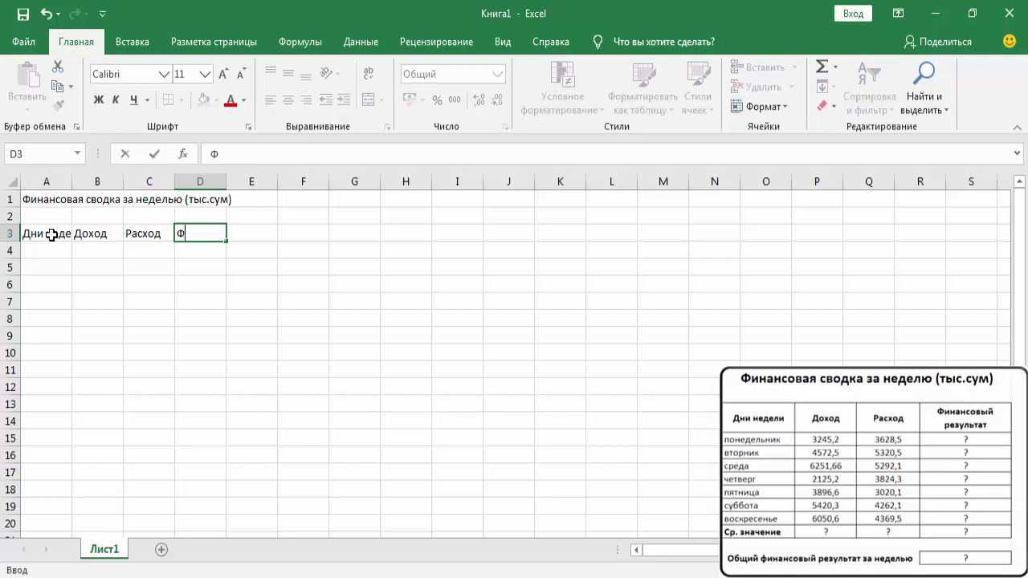
{"action": "type", "text": "инансовы"}
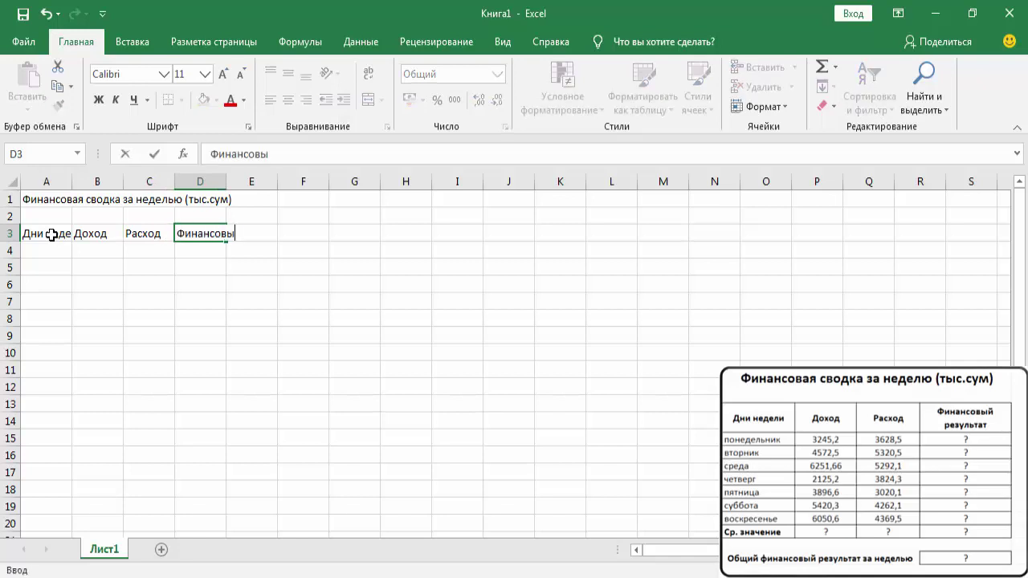
{"action": "type", "text": "й результат"}
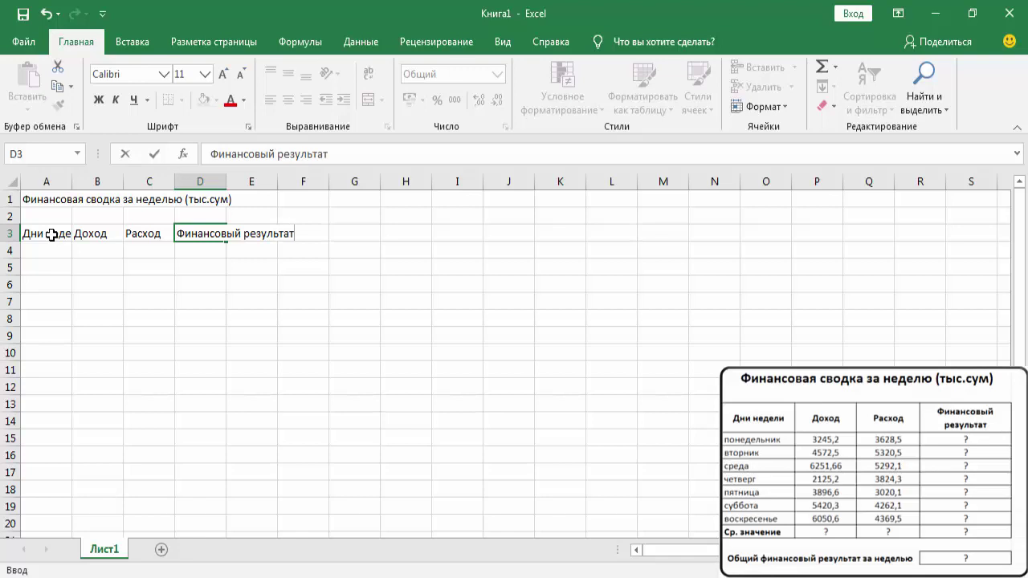
{"action": "key", "text": "Return"}
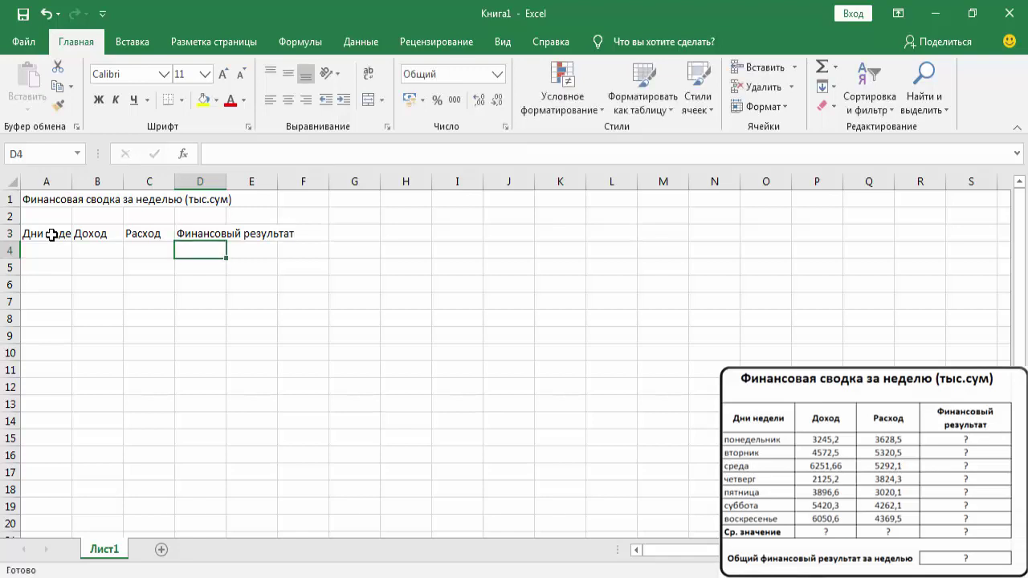
- Widen columns A through D to make more room for the headings in row 3
{"action": "left_click", "coordinate": [52, 235]}
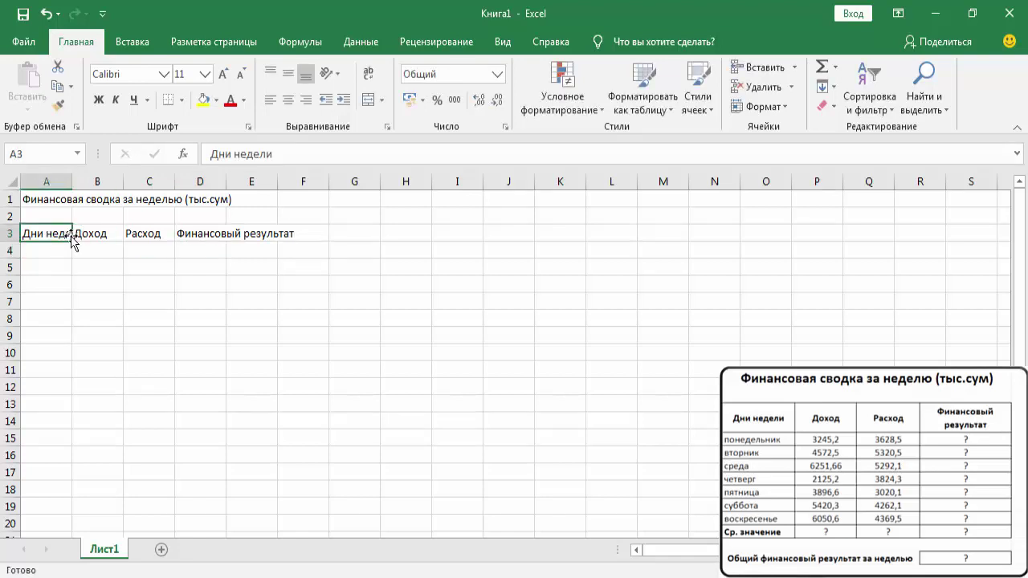
{"action": "left_click_drag", "start_coordinate": [72, 181], "coordinate": [116, 183]}
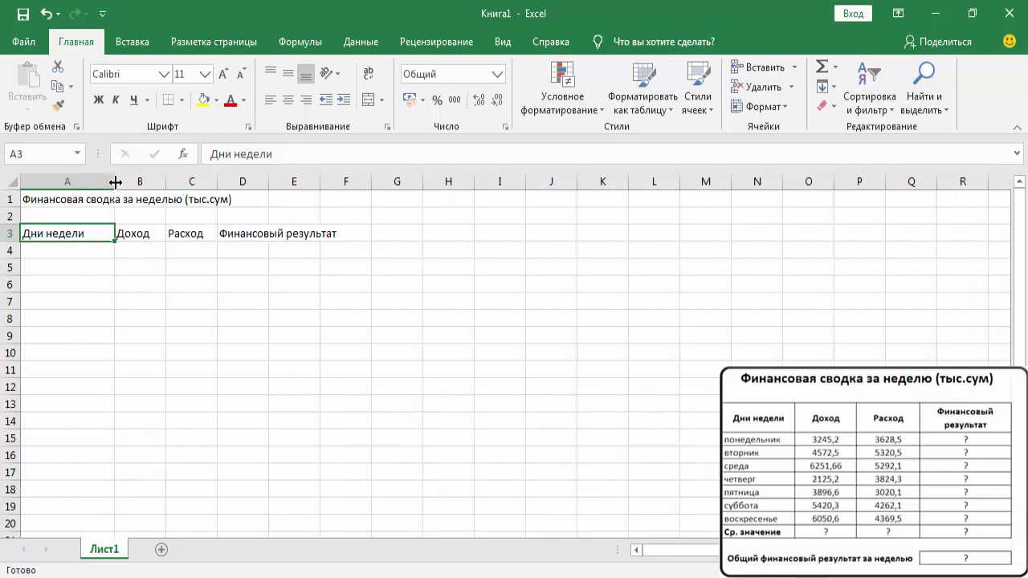
{"action": "left_click", "coordinate": [160, 233]}
{"action": "left_click_drag", "start_coordinate": [167, 180], "coordinate": [336, 182]}
{"action": "left_click", "coordinate": [210, 231]}
{"action": "left_click", "coordinate": [268, 233]}
- Wrap the text of the headings in A3:D3, centre them vertically and horizontally, and make them bold
{"action": "left_click", "coordinate": [94, 236]}
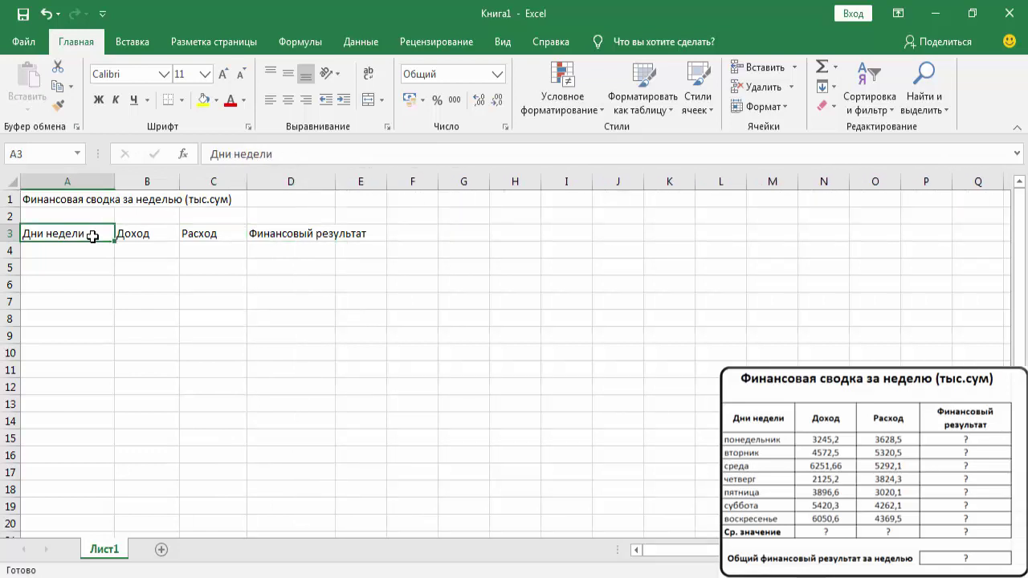
{"action": "key", "text": "shift+Right"}
{"action": "key", "text": "shift+Right"}
{"action": "key", "text": "shift+Right"}
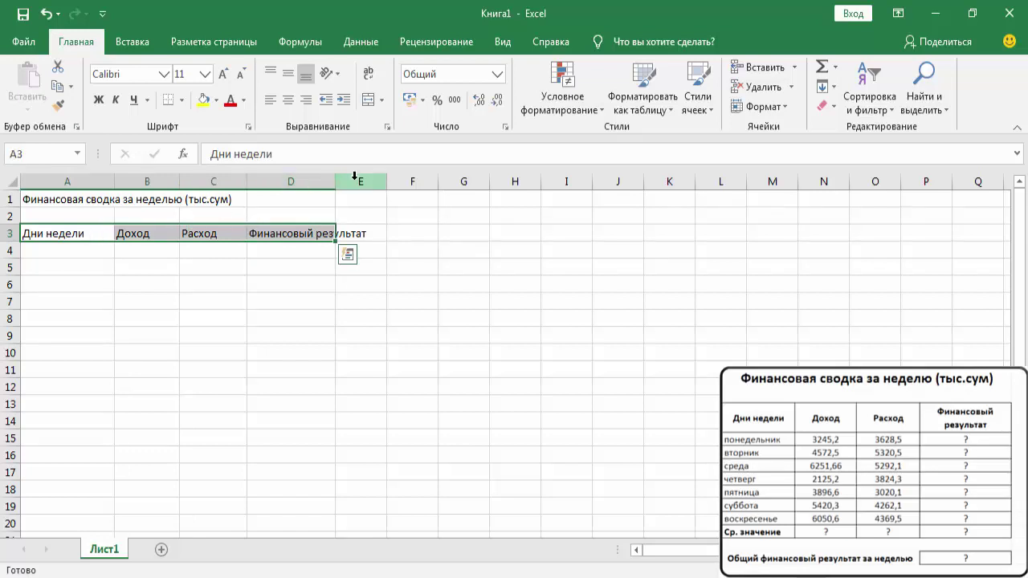
{"action": "left_click", "coordinate": [368, 78]}
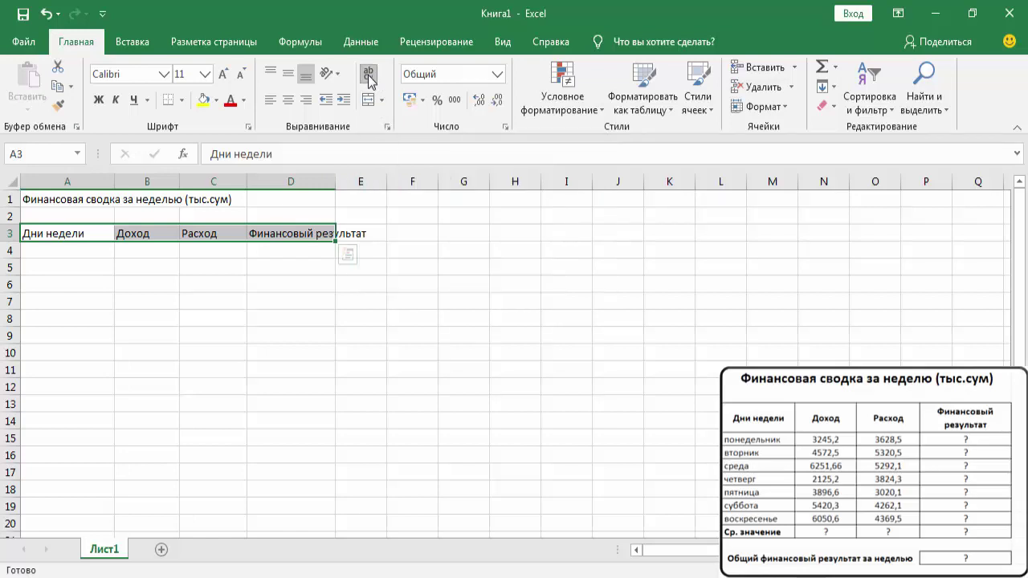
{"action": "left_click", "coordinate": [289, 77]}
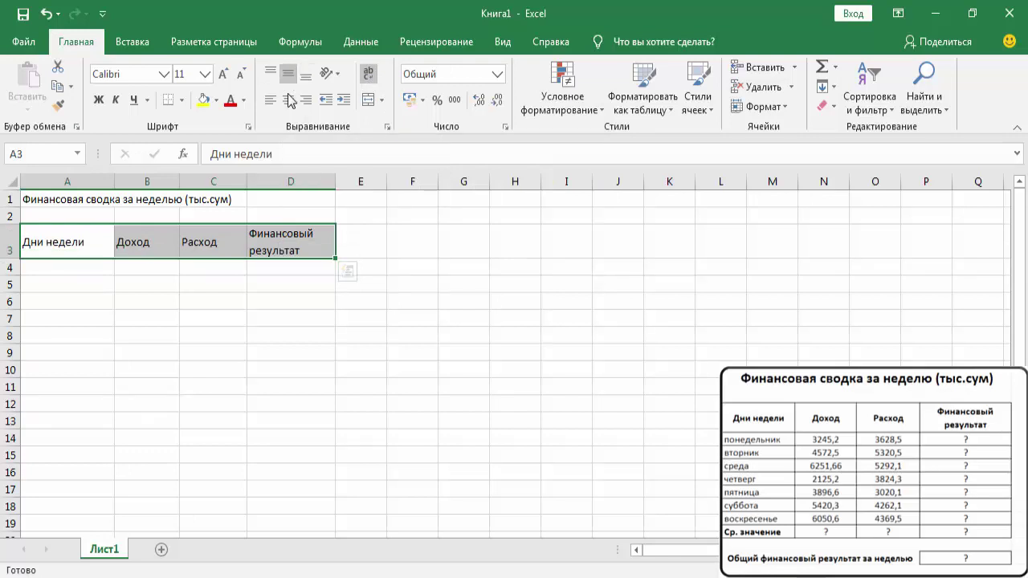
{"action": "left_click", "coordinate": [288, 100]}
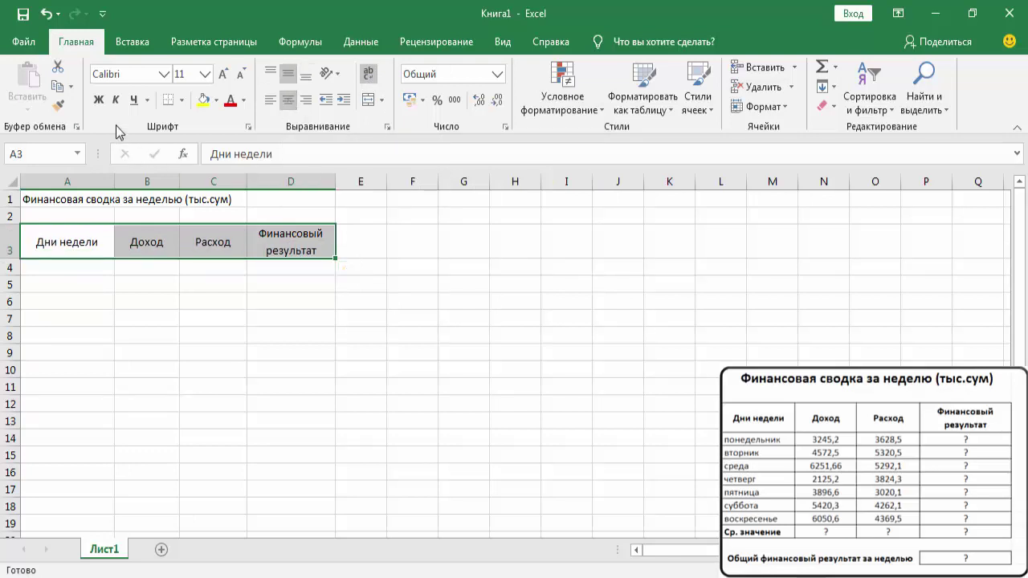
{"action": "left_click", "coordinate": [100, 101]}
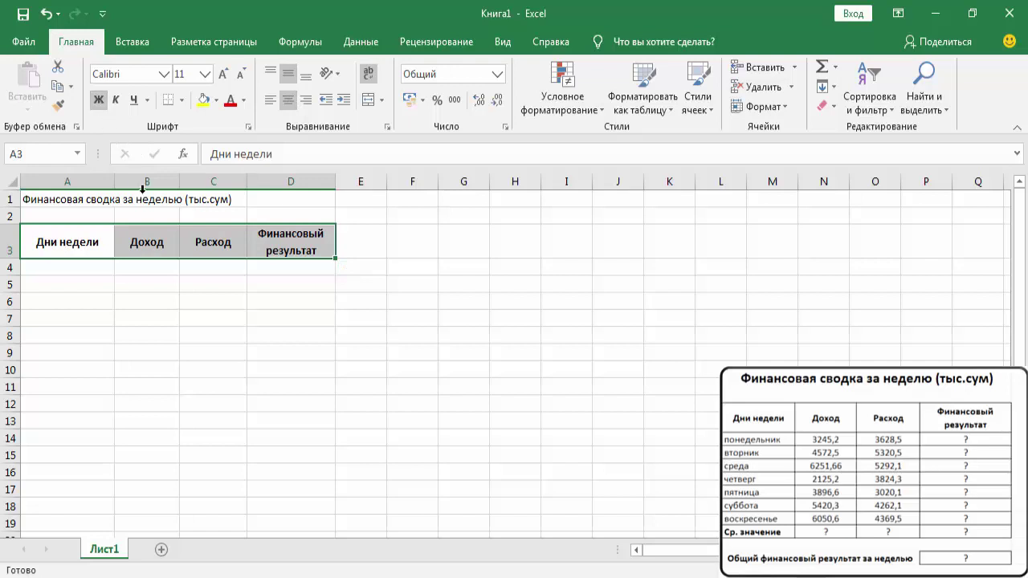
{"action": "left_click", "coordinate": [97, 248]}
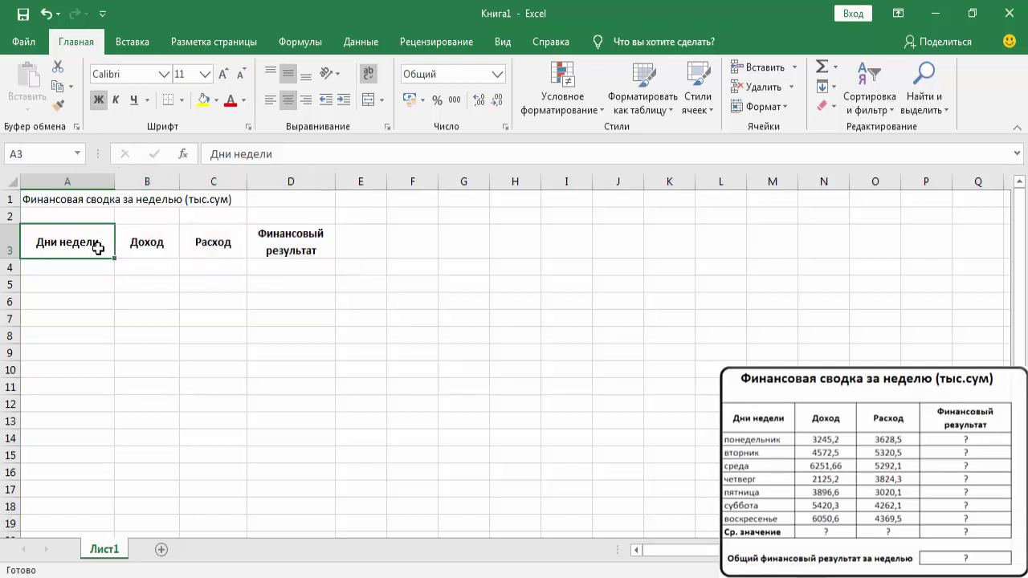
{"action": "left_click", "coordinate": [77, 201]}
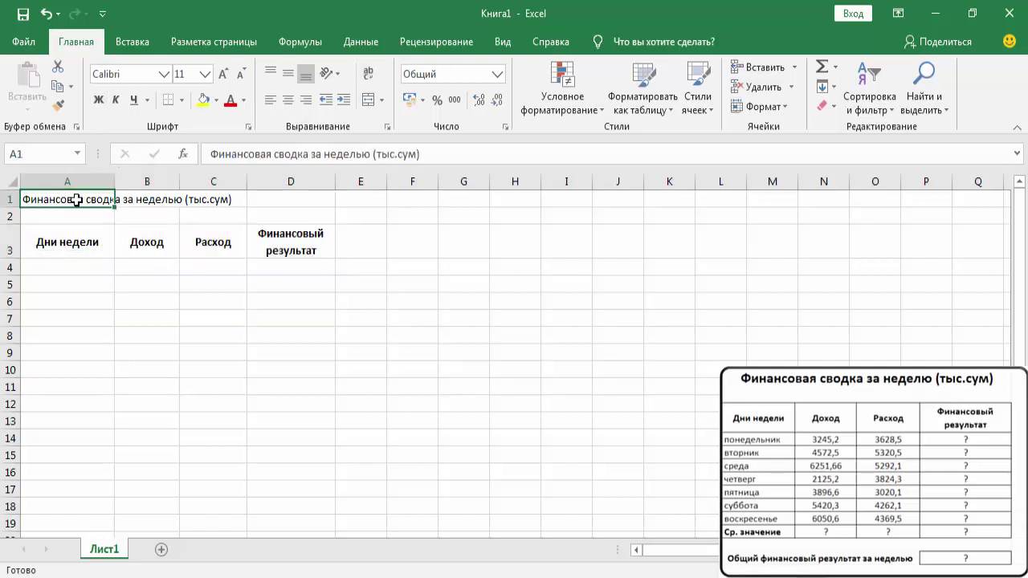
{"action": "key", "text": "shift+Right"}
{"action": "key", "text": "shift+Right"}
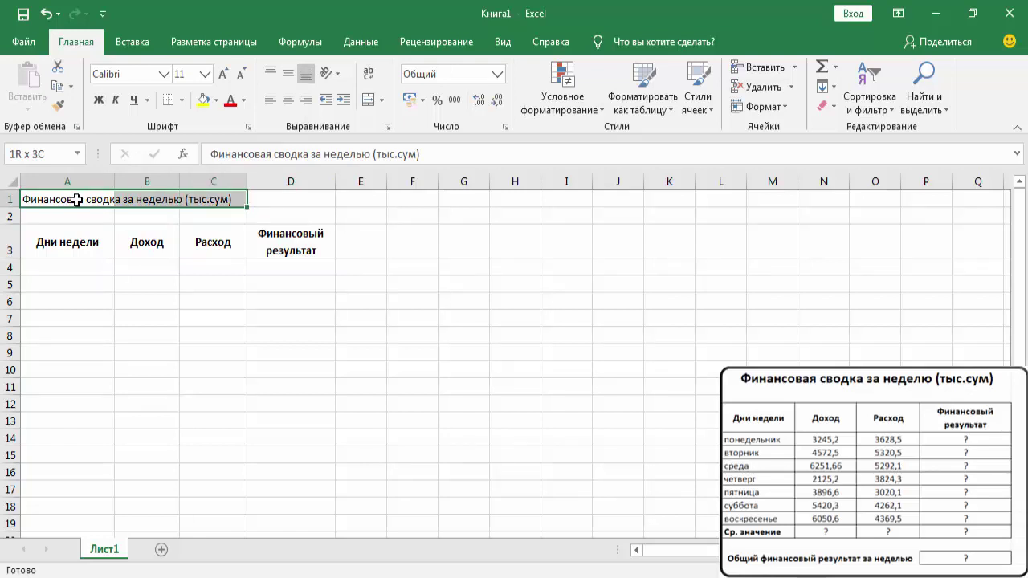
{"action": "key", "text": "shift+Left"}
{"action": "key", "text": "shift+Left"}
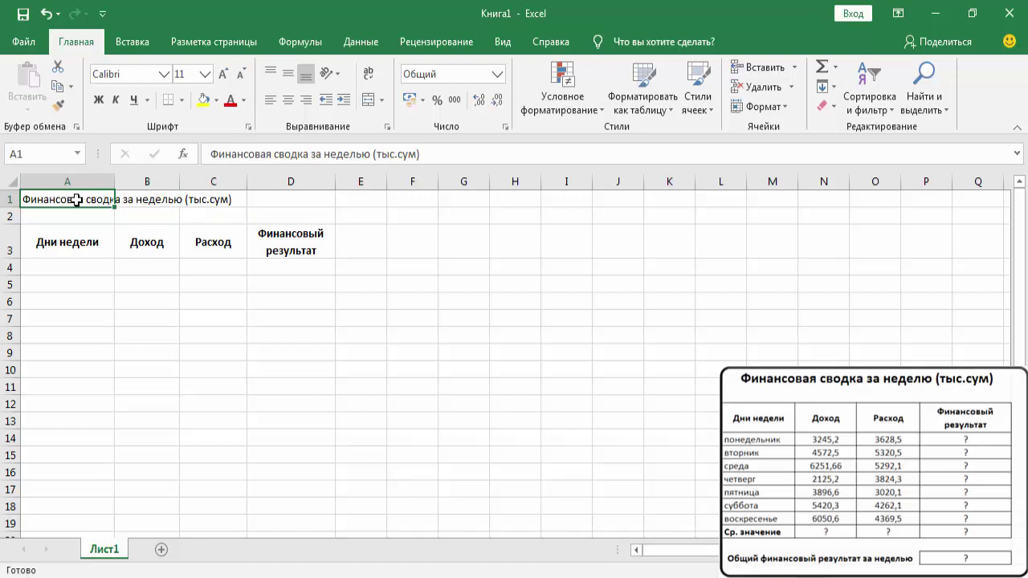
{"action": "key", "text": "shift+Right"}
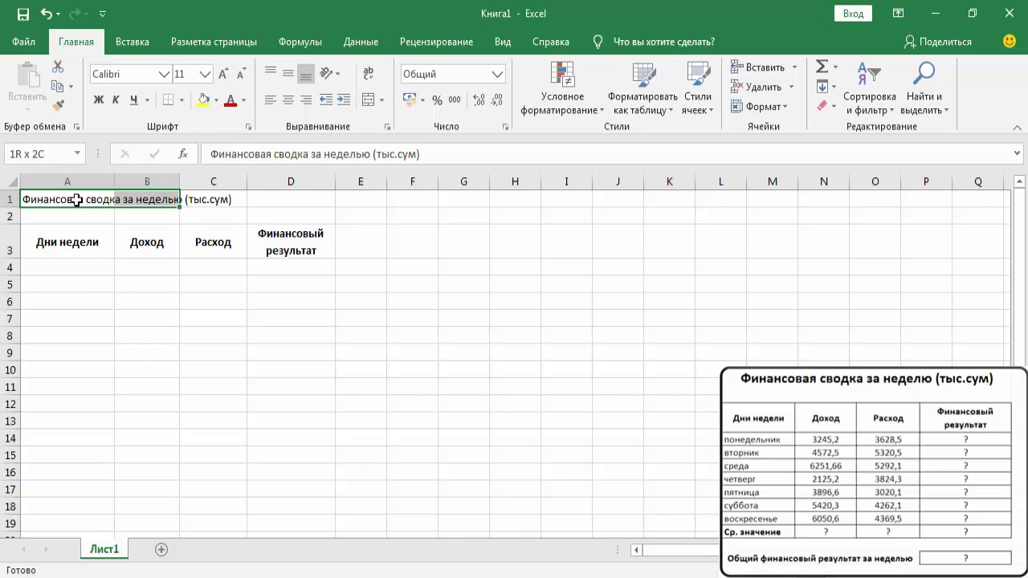
{"action": "key", "text": "shift+Right"}
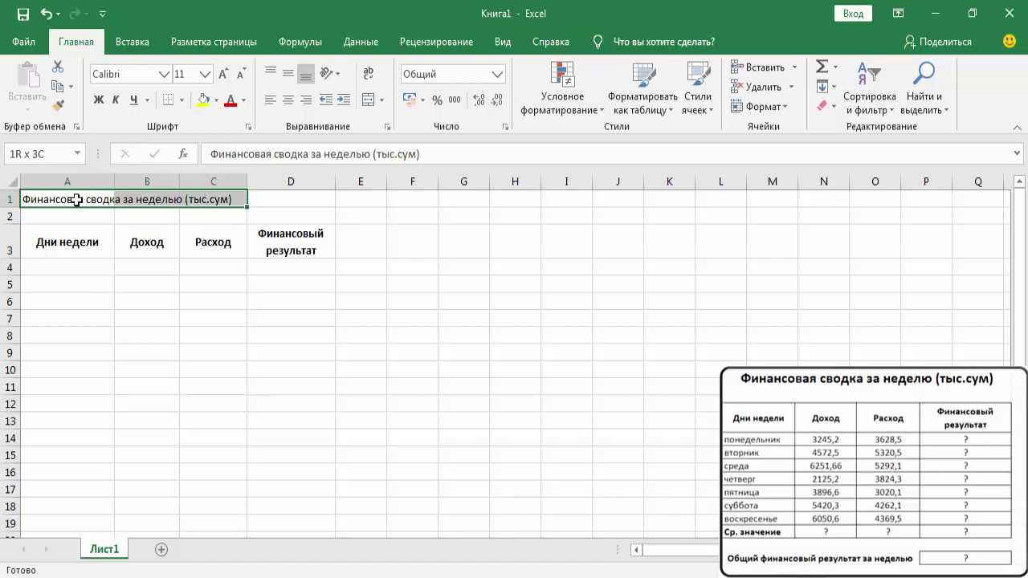
{"action": "key", "text": "shift+Right"}
- Merge and centre the title across A1:D1 and make it bold
{"action": "left_click", "coordinate": [76, 200]}
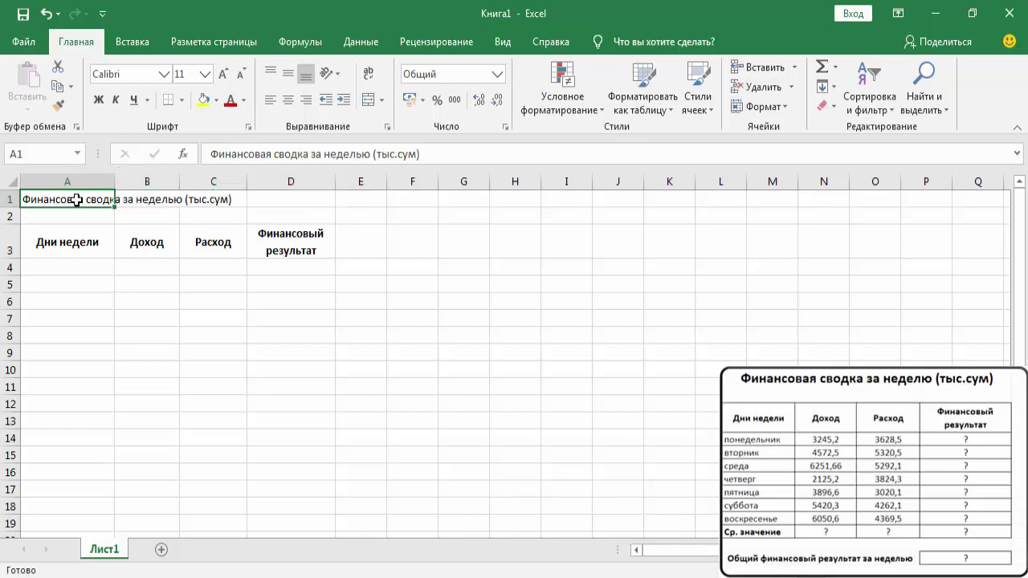
{"action": "key", "text": "shift+Right"}
{"action": "key", "text": "shift+Right"}
{"action": "key", "text": "shift+Right"}
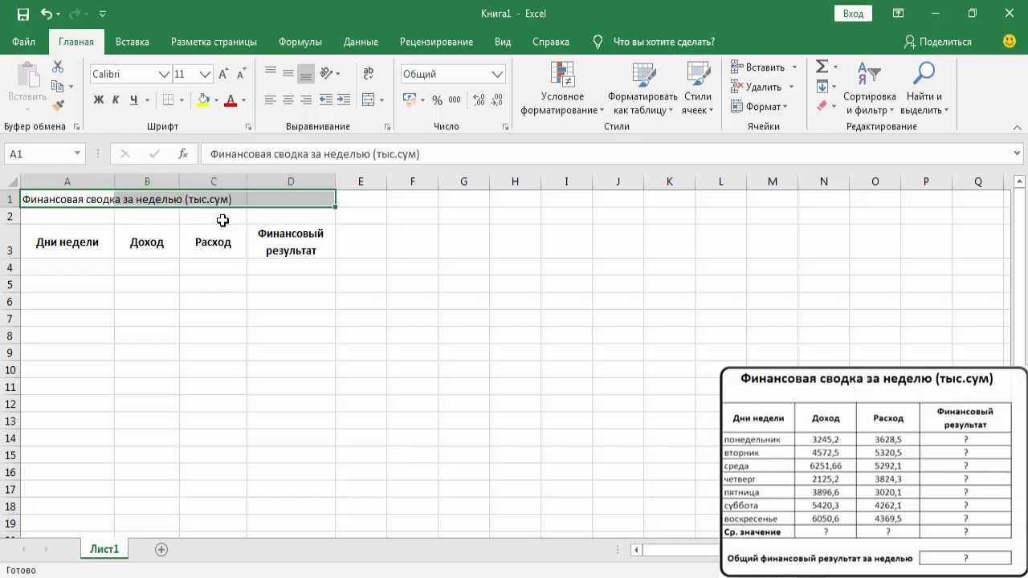
{"action": "left_click", "coordinate": [369, 100]}
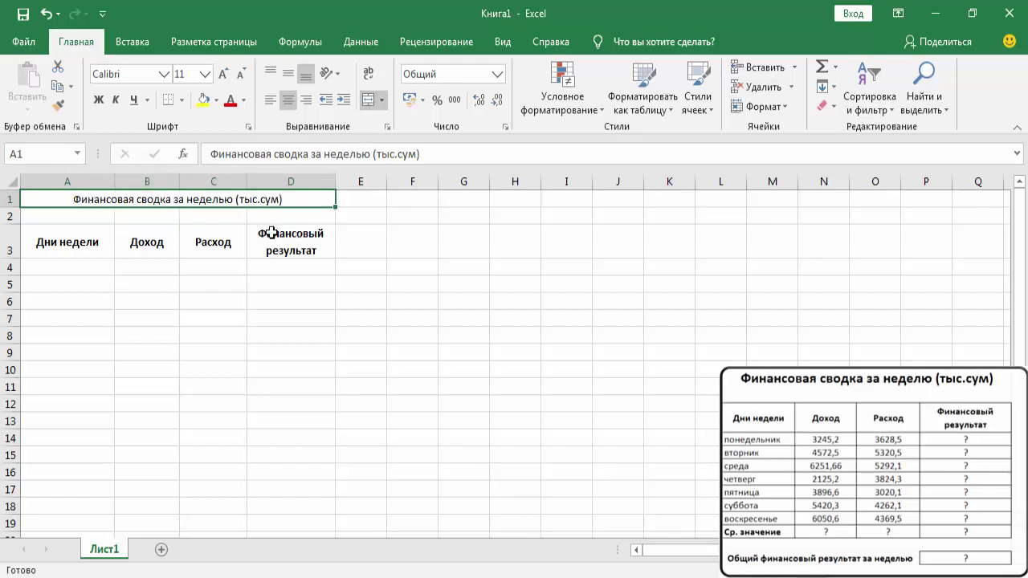
{"action": "left_click", "coordinate": [98, 101]}
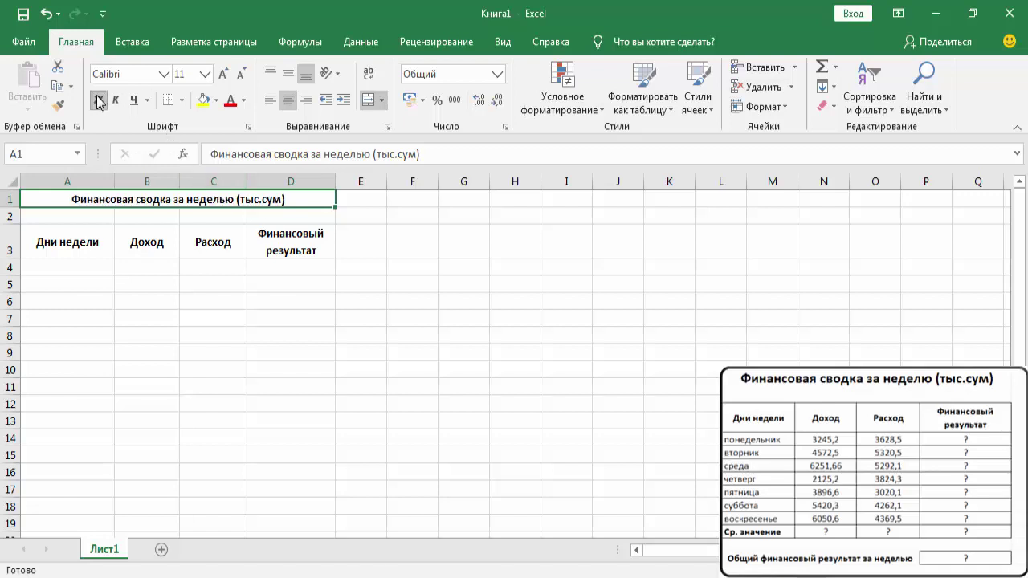
- Enter the day names "Понедельник" in cell A4 and "Вторник" in cell A5
{"action": "left_click", "coordinate": [177, 240]}
{"action": "left_click", "coordinate": [83, 270]}
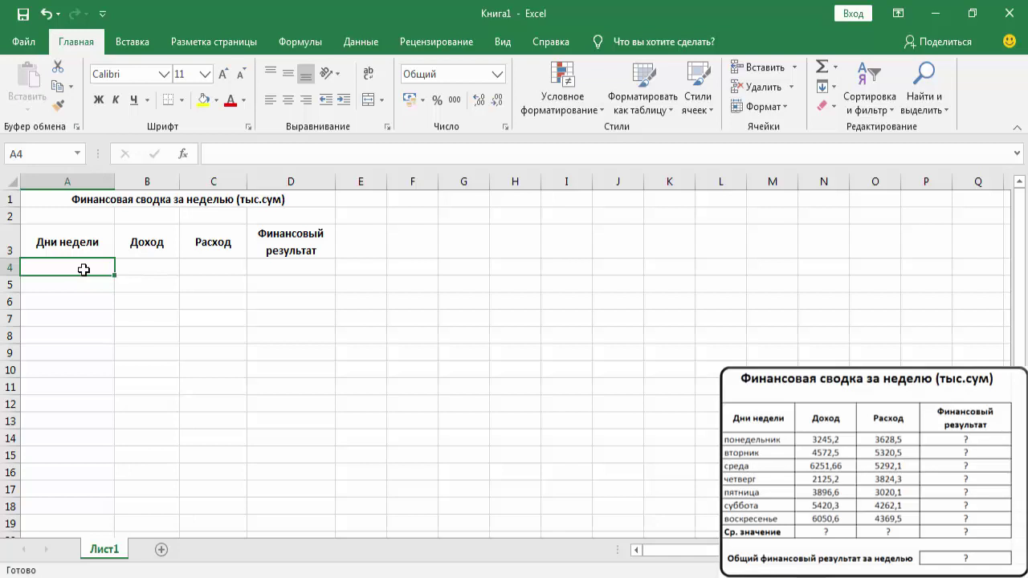
{"action": "type", "text": "Понедельни"}
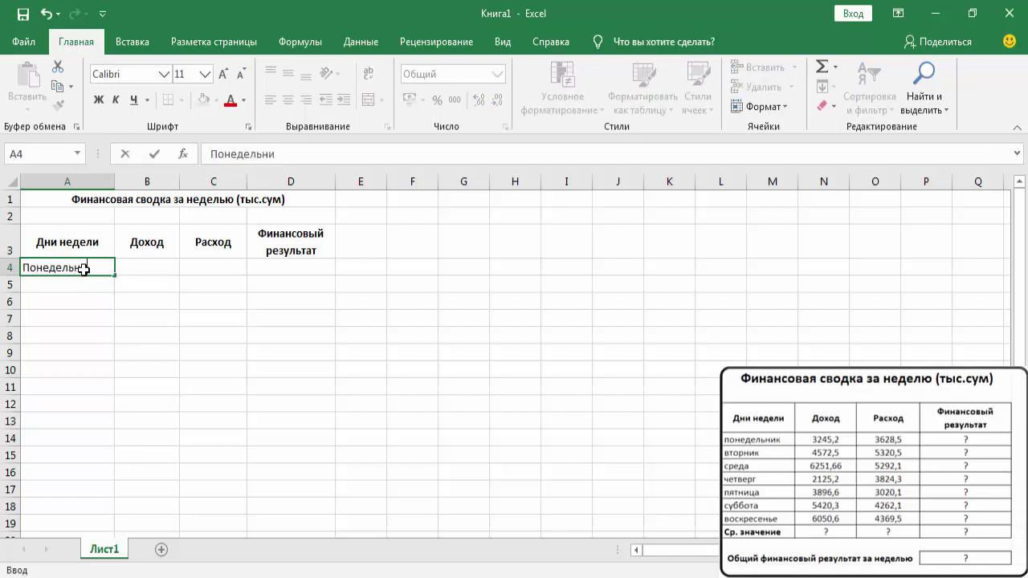
{"action": "type", "text": "к"}
{"action": "key", "text": "Return"}
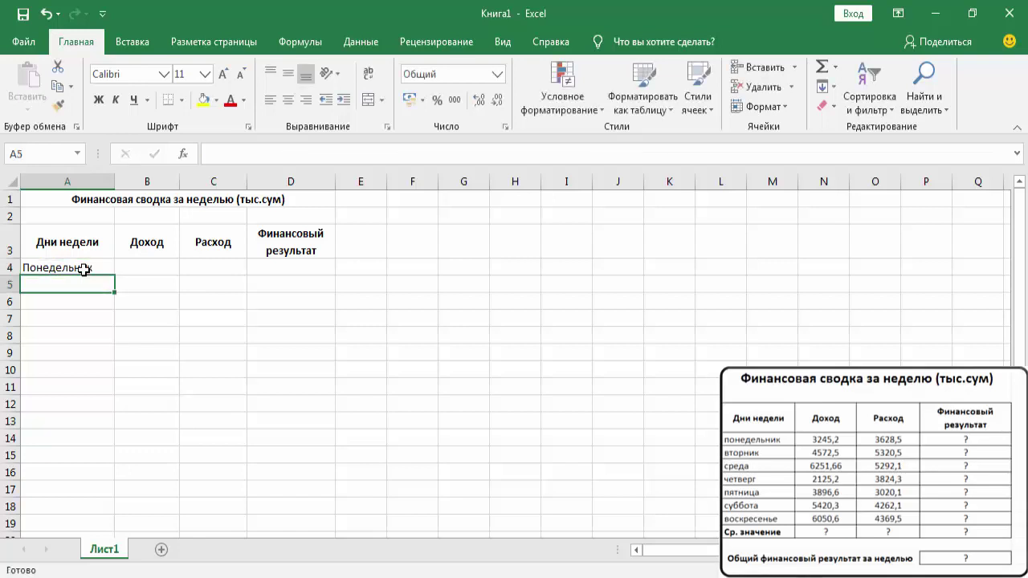
{"action": "type", "text": "Вторник"}
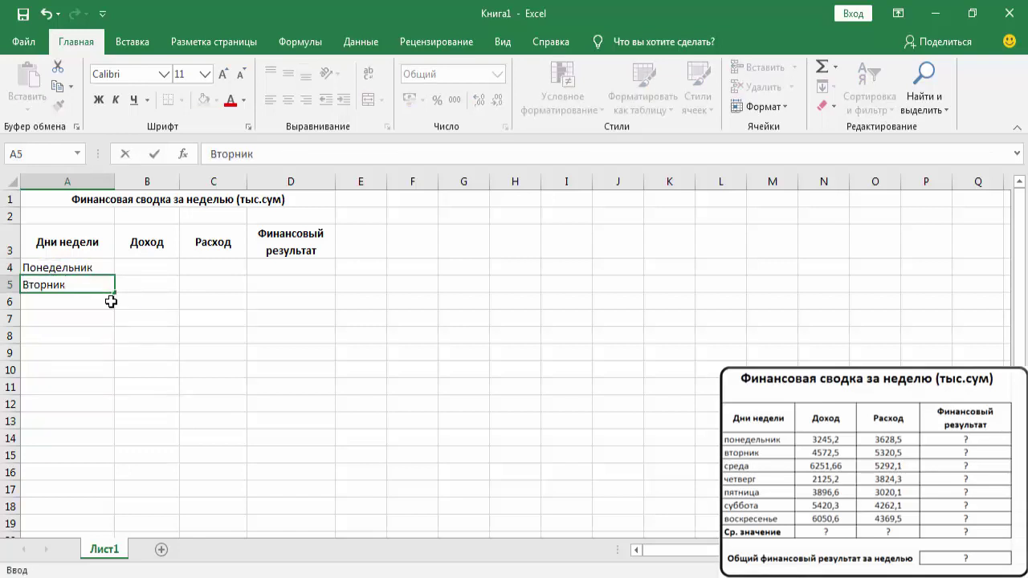
{"action": "key", "text": "Return"}
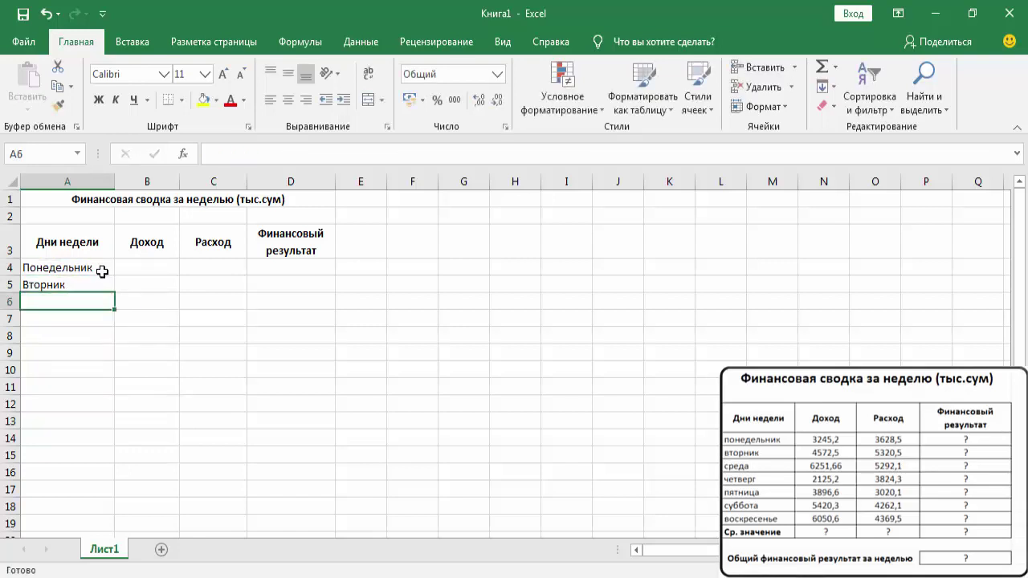
- Autofill the weekday series from A4:A5 down to cell A10, through "Воскресенье"
{"action": "left_click", "coordinate": [102, 272]}
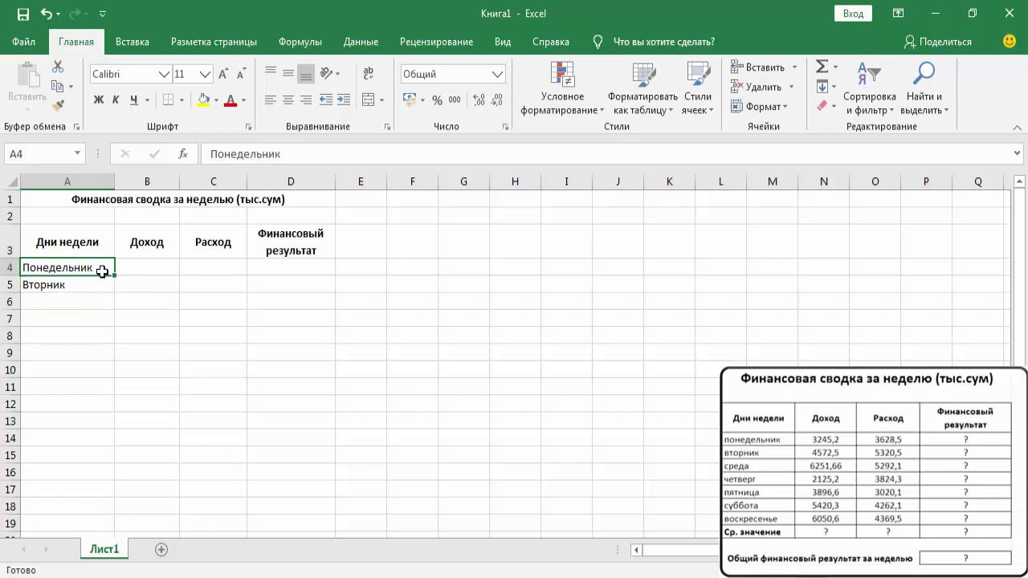
{"action": "left_click_drag", "start_coordinate": [102, 273], "coordinate": [102, 278]}
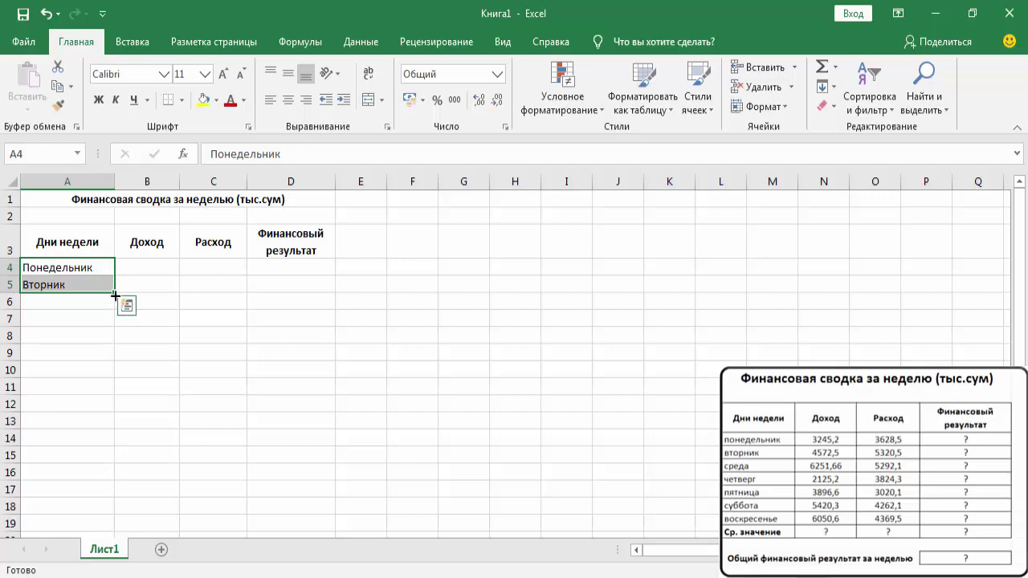
{"action": "left_click_drag", "start_coordinate": [115, 294], "coordinate": [115, 372]}
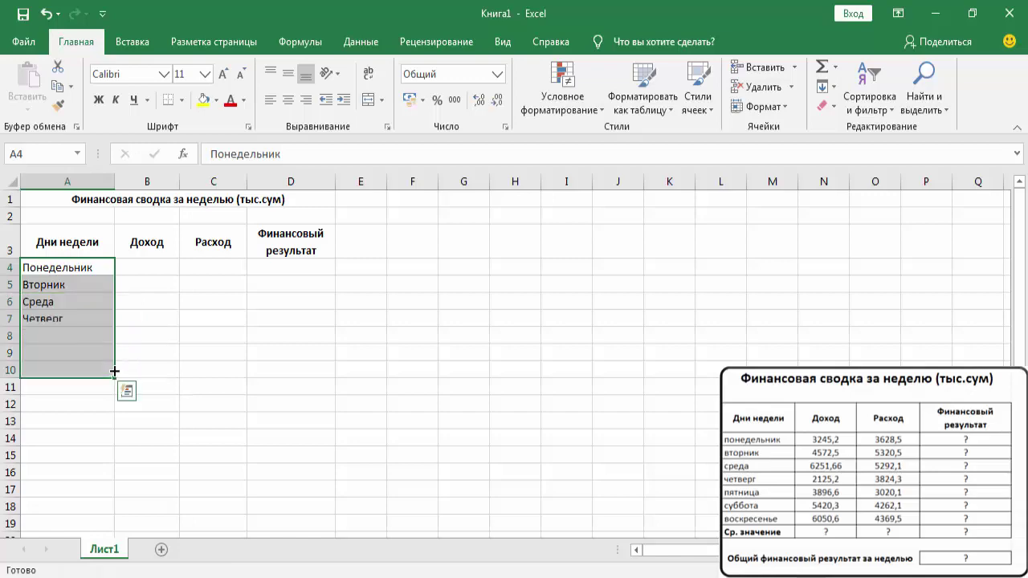
- Enter the label "Ср.значение" in cell A11 and make it bold
{"action": "left_click", "coordinate": [88, 387]}
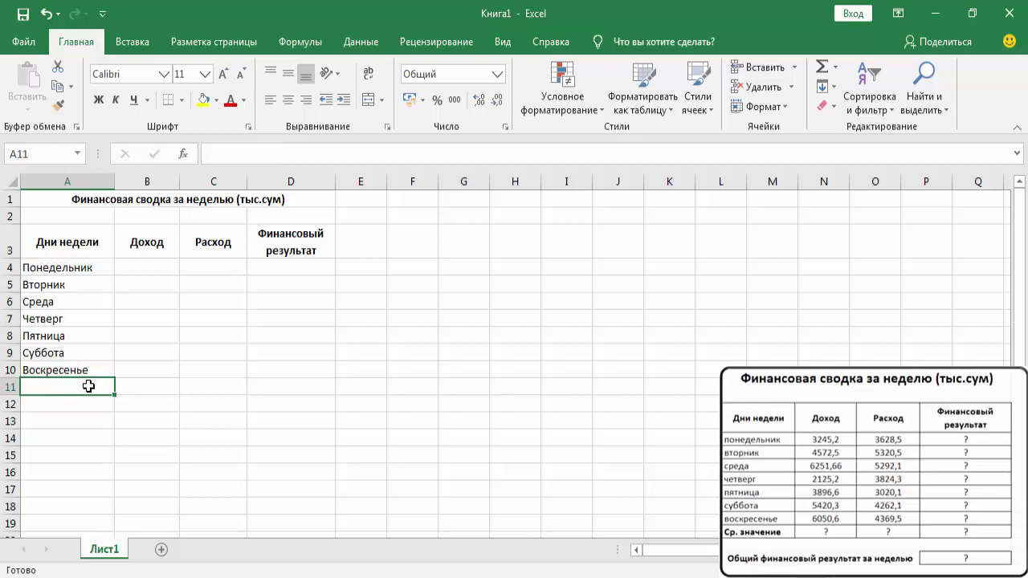
{"action": "type", "text": "Ср."}
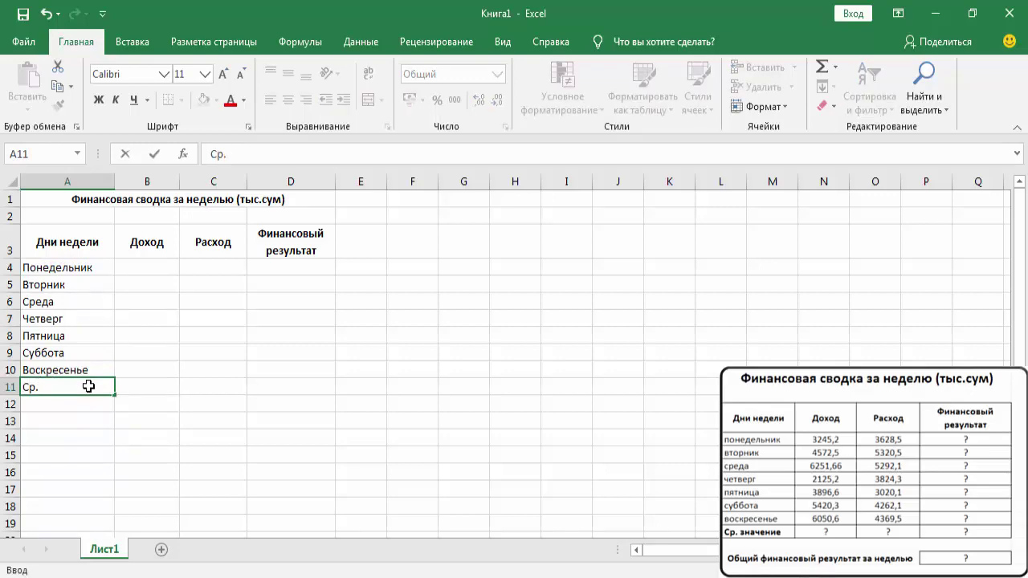
{"action": "type", "text": "заначение"}
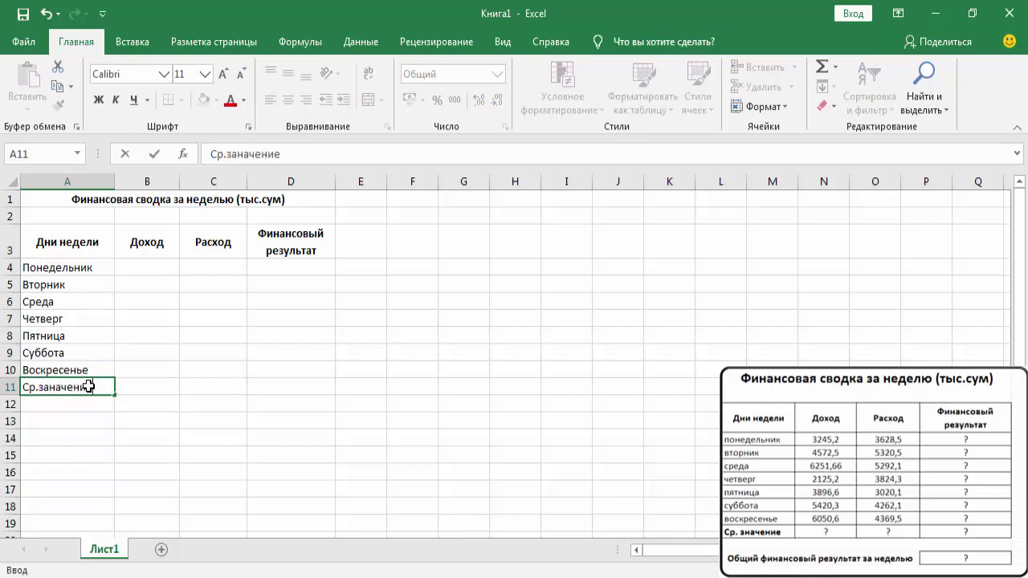
{"action": "left_click", "coordinate": [54, 388]}
{"action": "key", "text": "BackSpace"}
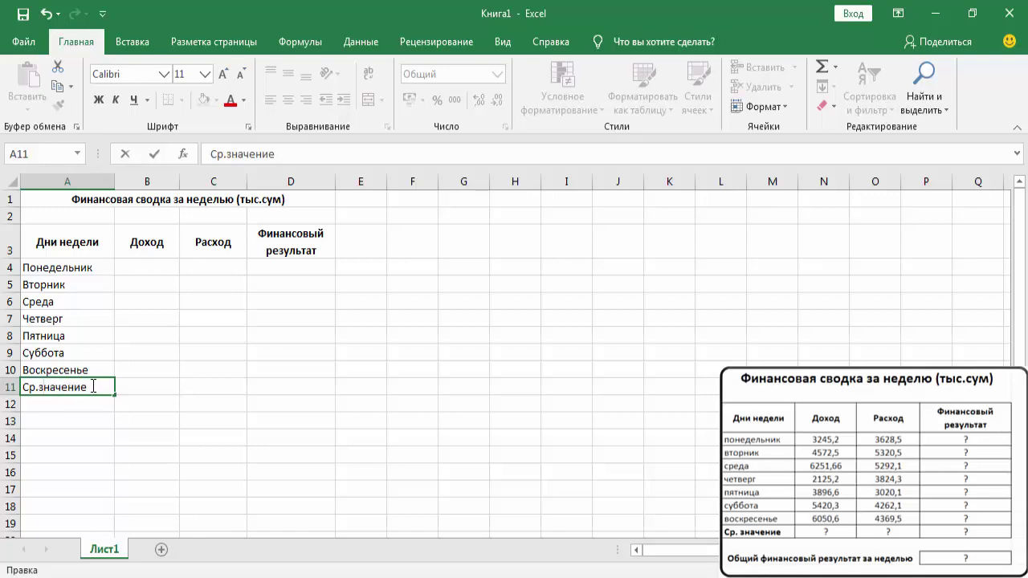
{"action": "key", "text": "Return"}
{"action": "left_click", "coordinate": [93, 391]}
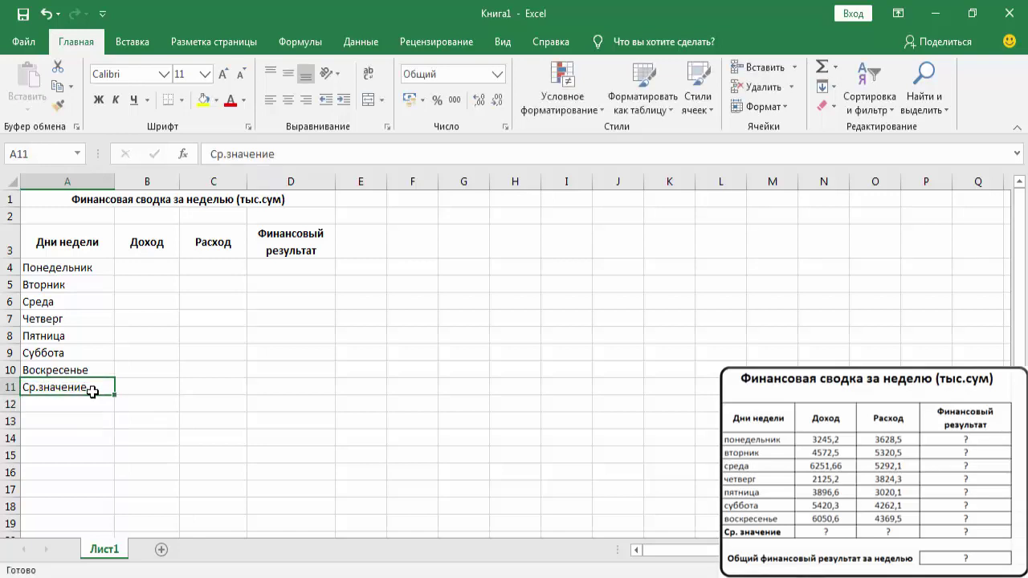
{"action": "key", "text": "ctrl+b"}
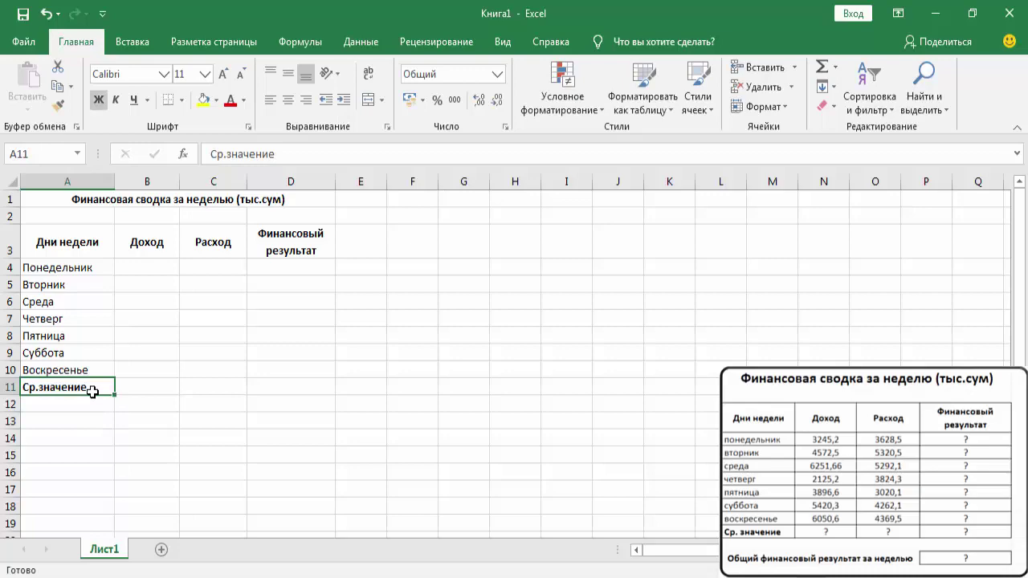
- Enter the income values for Monday to Wednesday in B4:B6: 3245,2; 4572,5; and 6251,66
{"action": "left_click", "coordinate": [165, 266]}
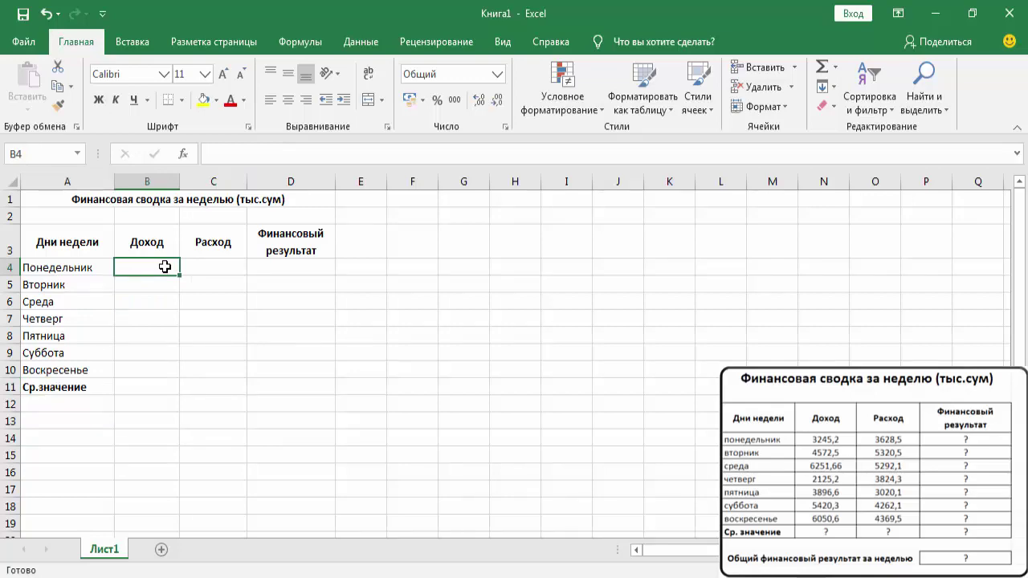
{"action": "type", "text": "3245,"}
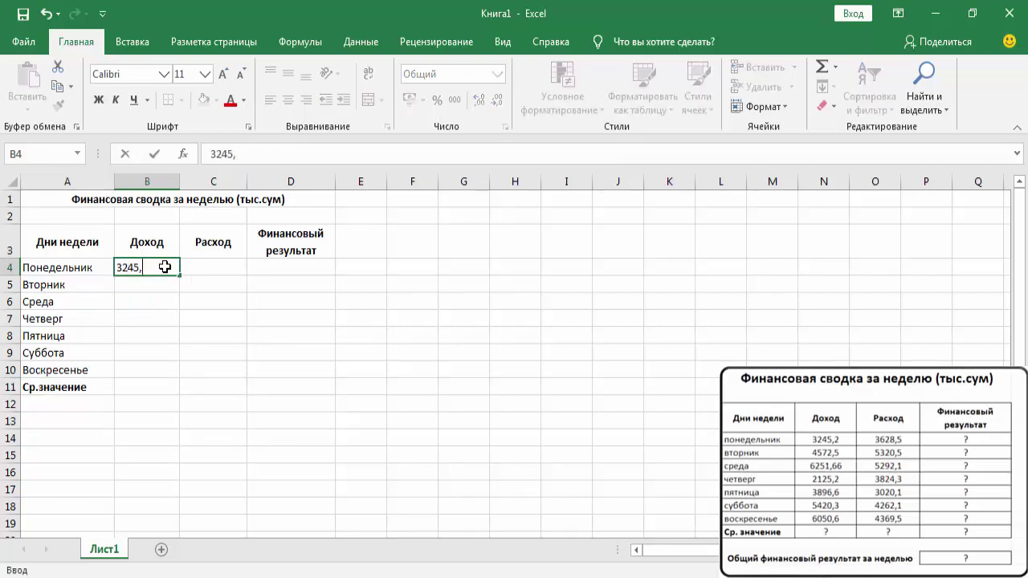
{"action": "type", "text": "20"}
{"action": "key", "text": "Return"}
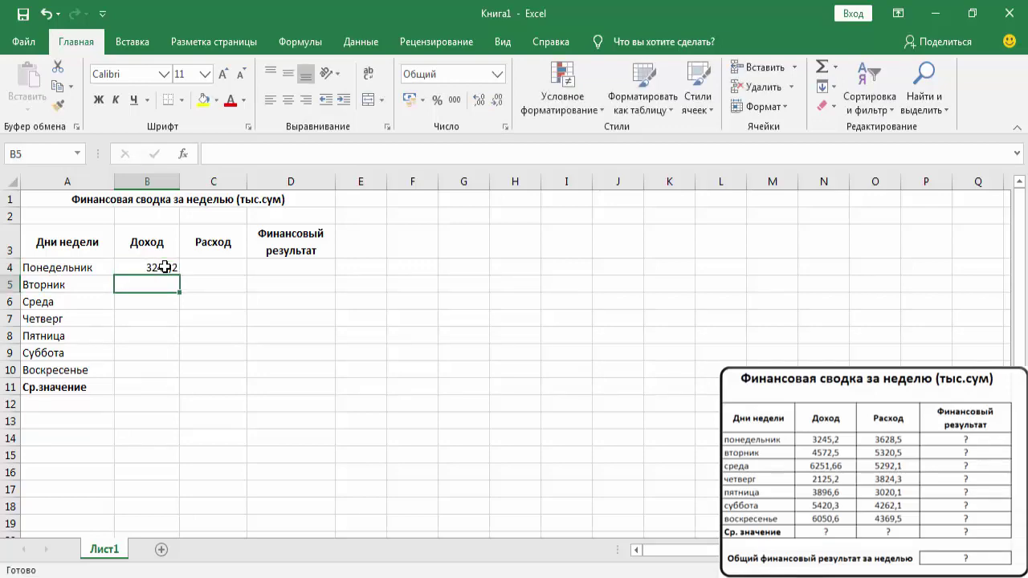
{"action": "type", "text": "4572,"}
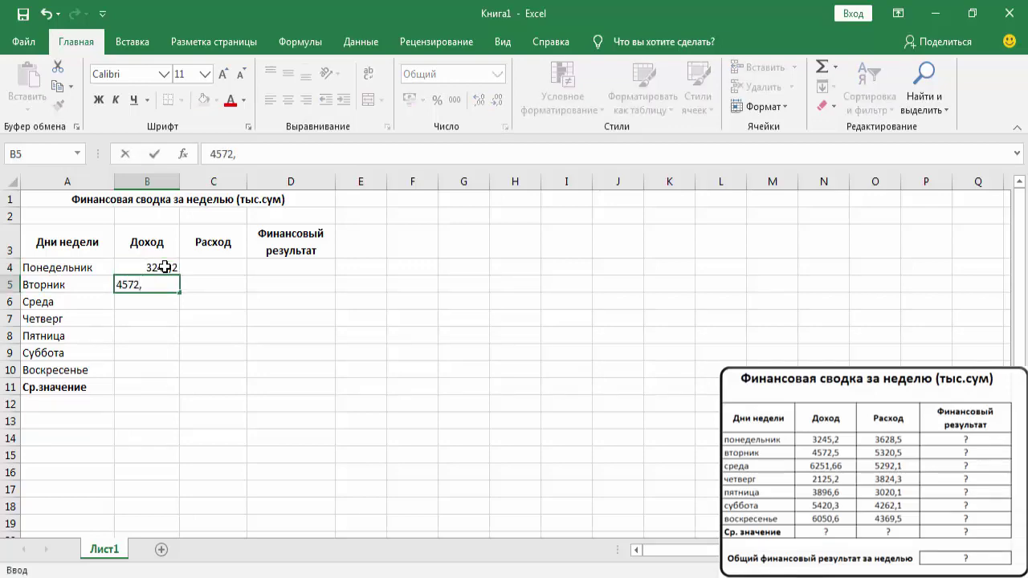
{"action": "type", "text": "50"}
{"action": "key", "text": "Return"}
{"action": "type", "text": "6"}
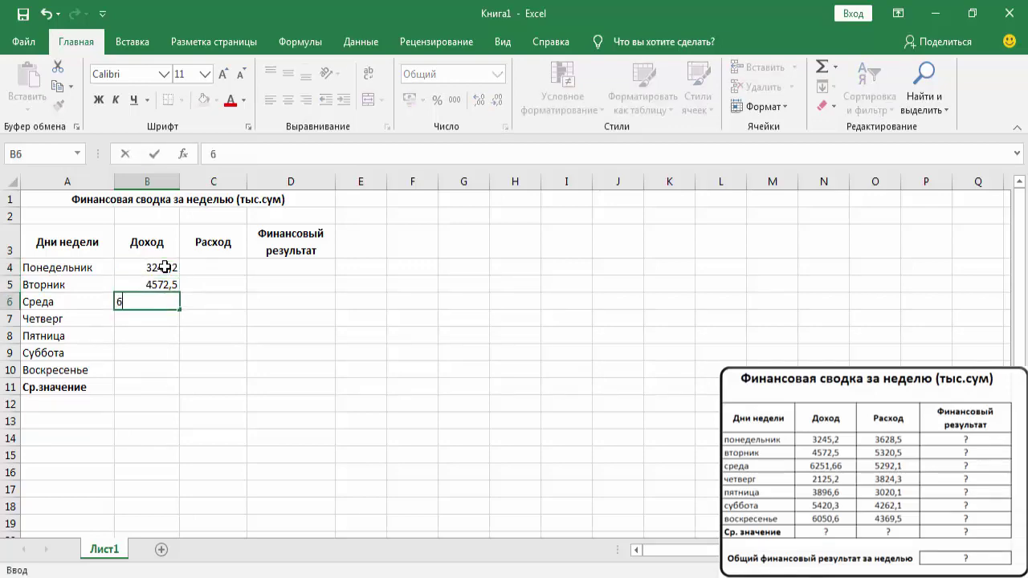
{"action": "type", "text": "251,66"}
{"action": "key", "text": "Return"}
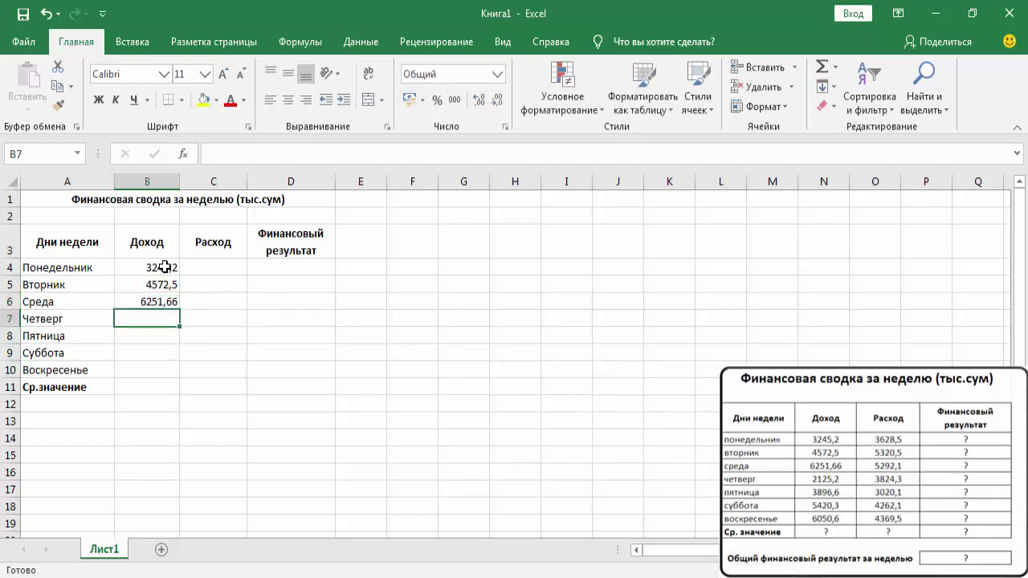
- Enter the income values for Thursday to Sunday in B7:B10: 2125,2; 3896,6; 5420,3; and 6050,6
{"action": "type", "text": "2125,"}
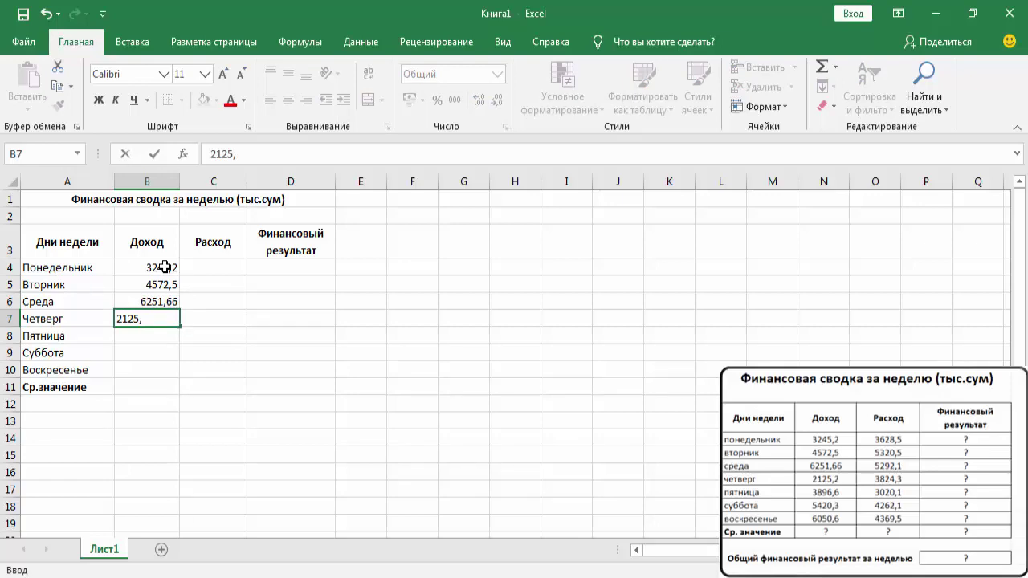
{"action": "type", "text": "2"}
{"action": "key", "text": "Return"}
{"action": "type", "text": "38"}
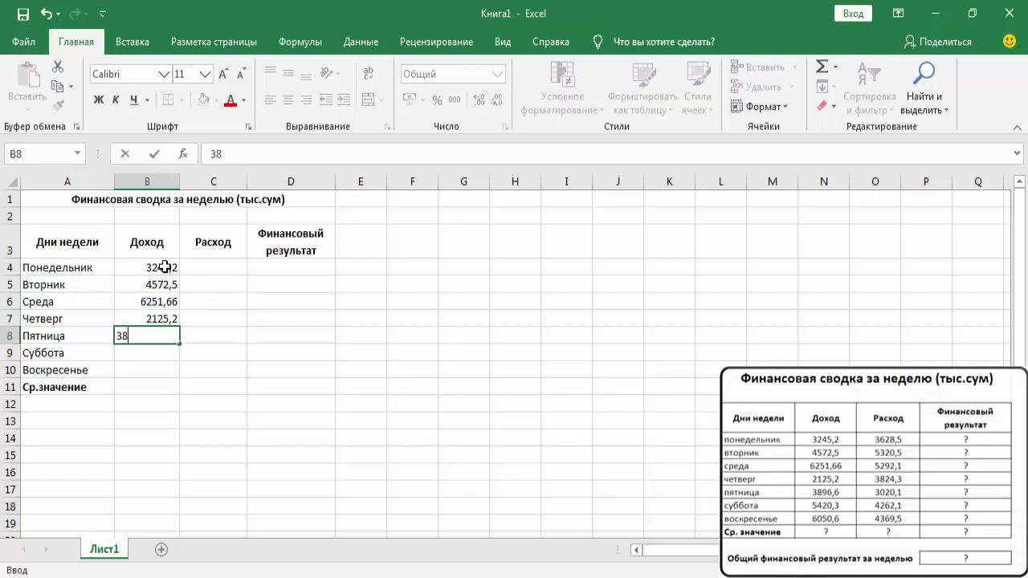
{"action": "type", "text": "96,60"}
{"action": "key", "text": "Return"}
{"action": "type", "text": "5420"}
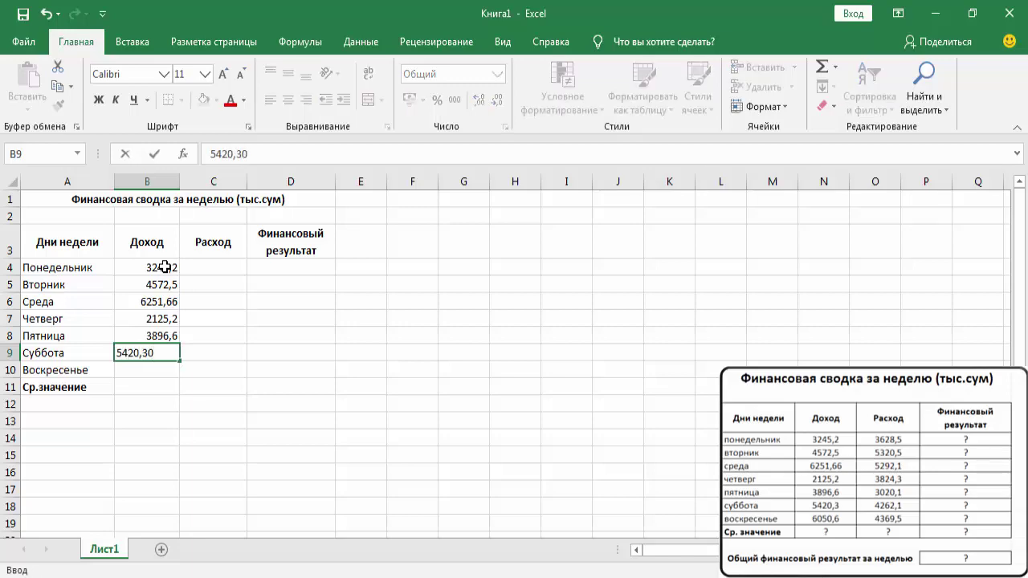
{"action": "key", "text": "Return"}
{"action": "type", "text": "605"}
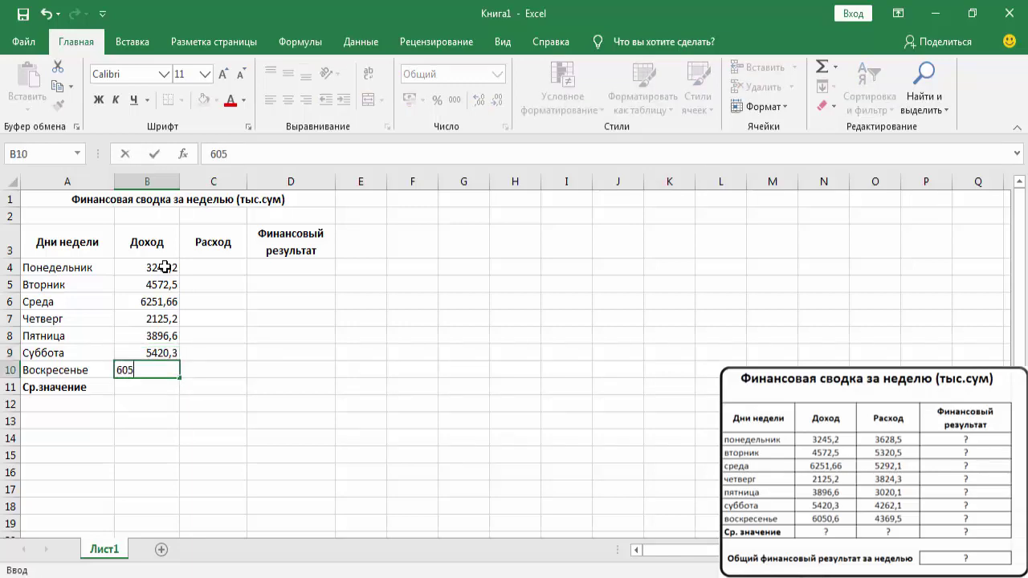
{"action": "type", "text": "0,6"}
{"action": "key", "text": "Return"}
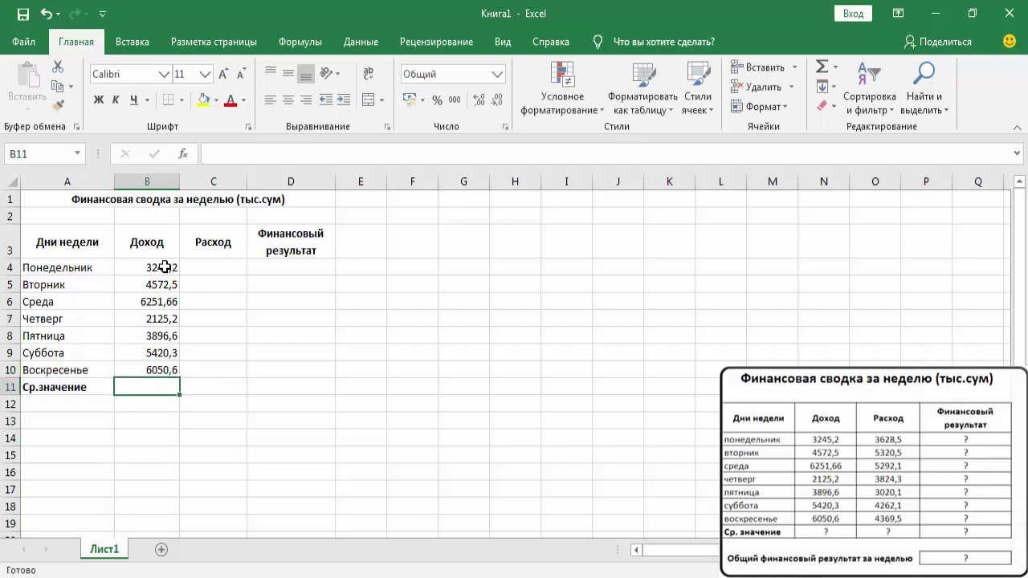
- Enter the expense values for Monday to Wednesday in C4:C6: 3628,5; 5320,5; and 5292,1
{"action": "left_click", "coordinate": [194, 266]}
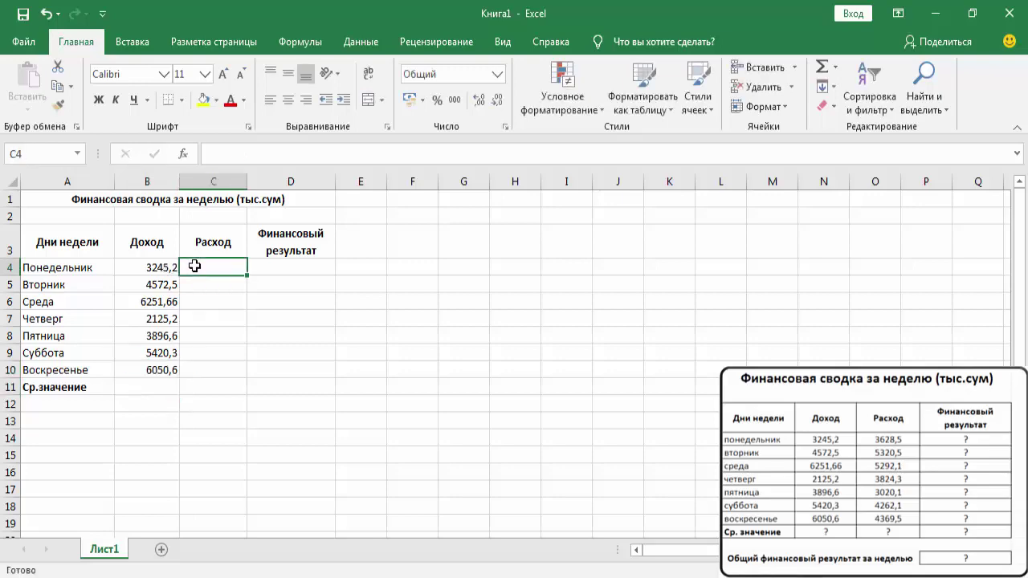
{"action": "type", "text": "3628,"}
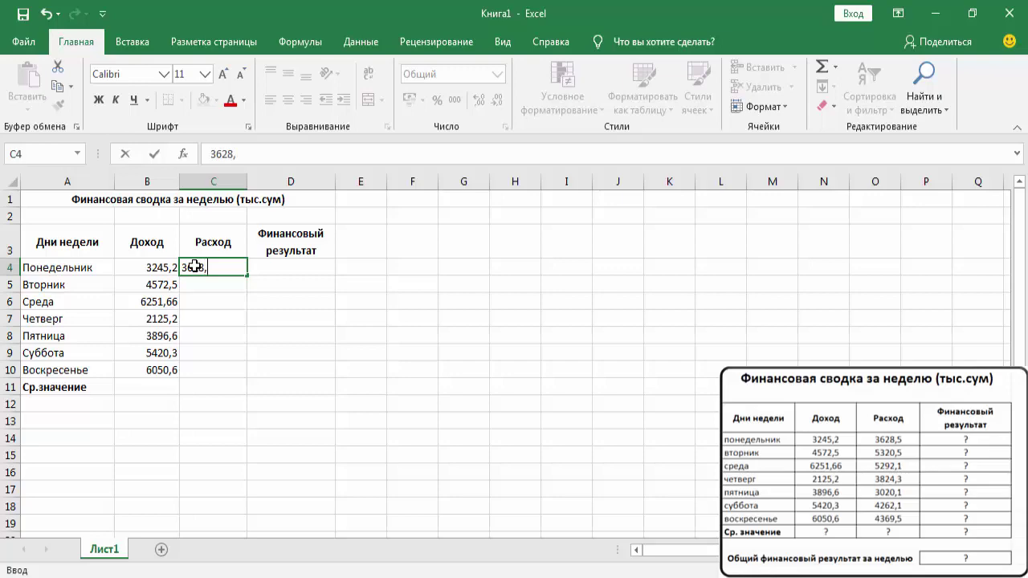
{"action": "type", "text": "50"}
{"action": "key", "text": "Return"}
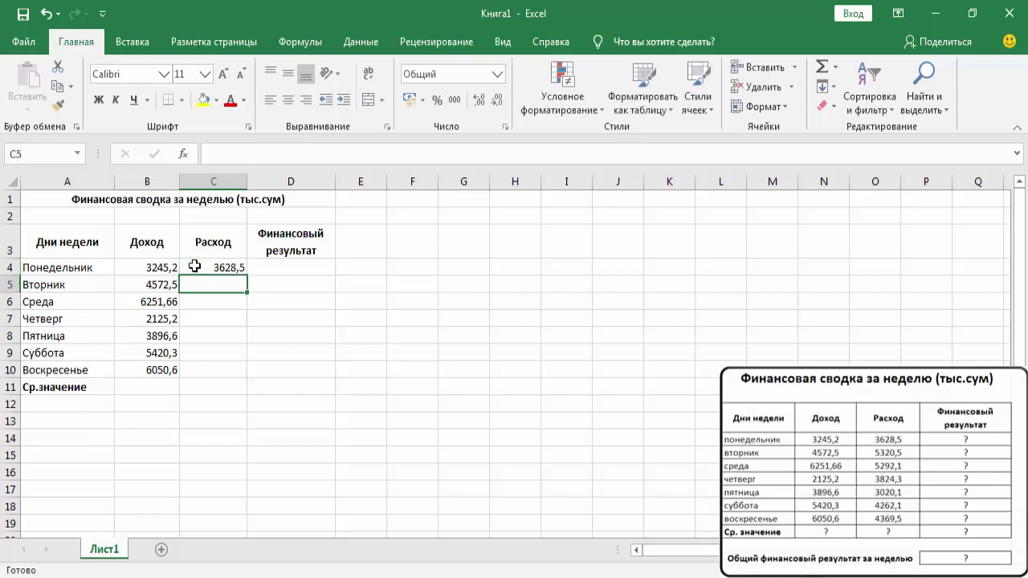
{"action": "type", "text": "5320,50"}
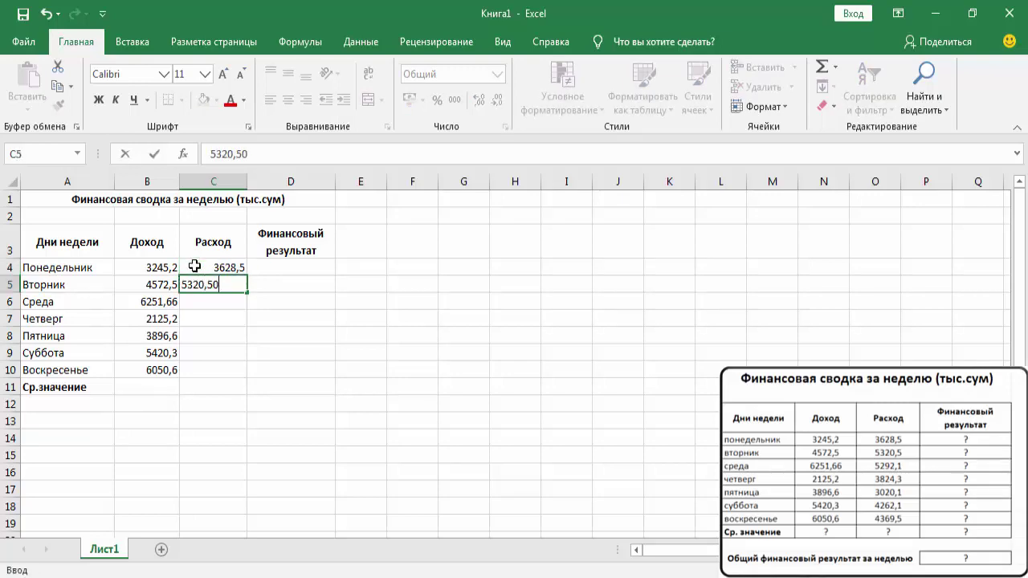
{"action": "key", "text": "Return"}
{"action": "type", "text": "5292"}
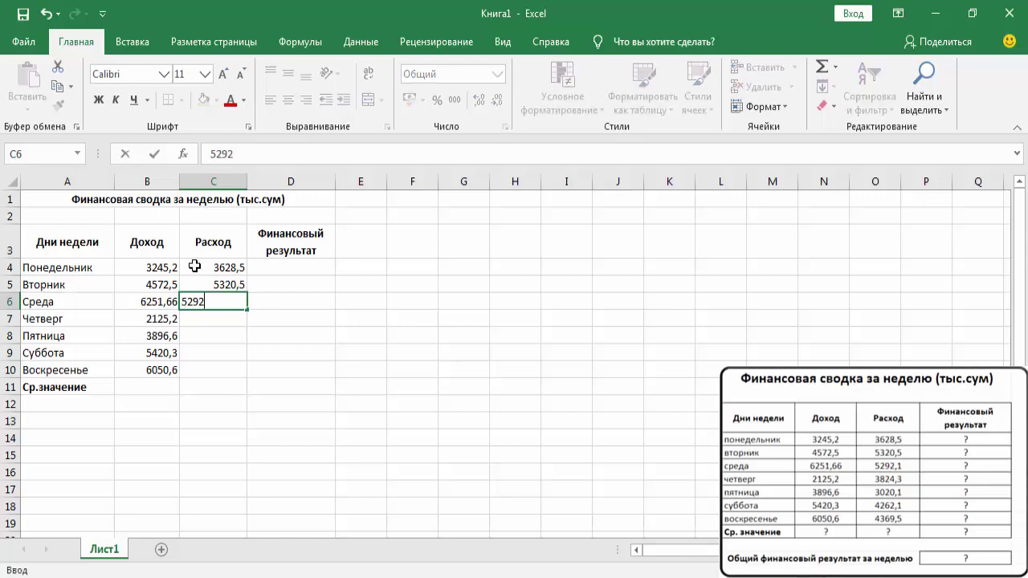
{"action": "type", "text": ",10"}
{"action": "key", "text": "Return"}
- Enter the expense values for Thursday to Saturday in C7:C9: 3824,3; 3020,1; and 4262,1
{"action": "type", "text": "3824"}
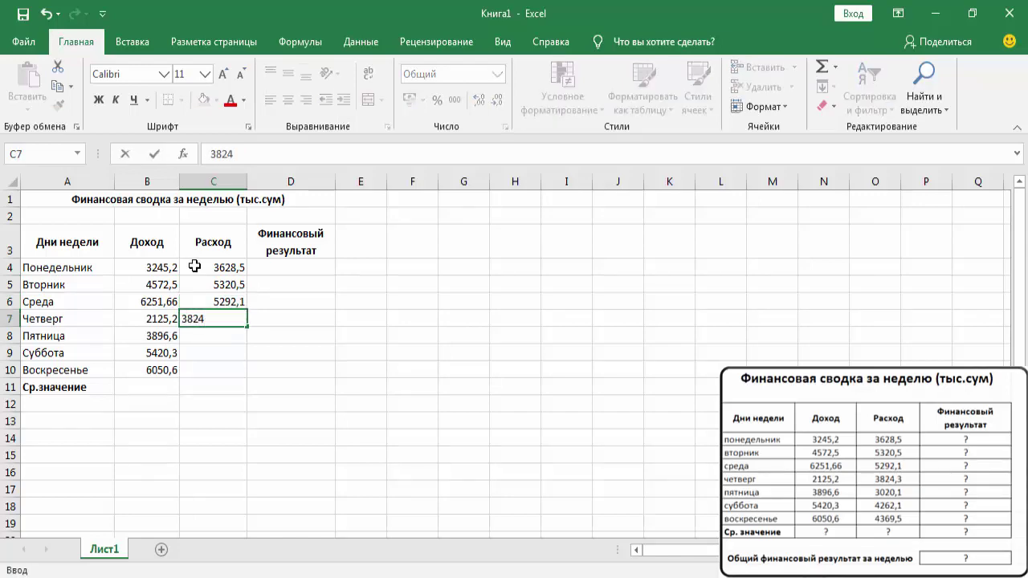
{"action": "type", "text": ",30"}
{"action": "key", "text": "Return"}
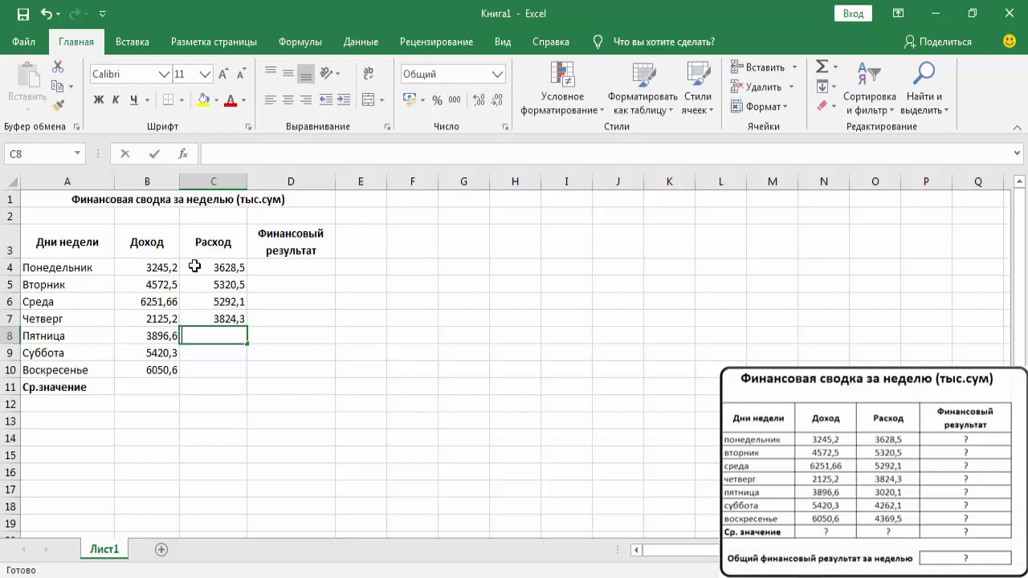
{"action": "type", "text": "3020,10"}
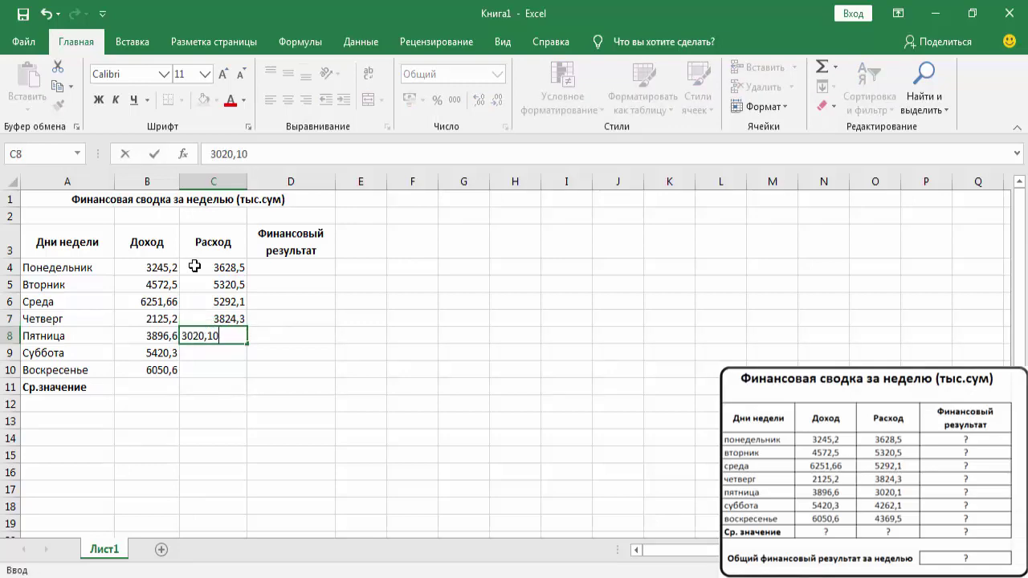
{"action": "key", "text": "Return"}
{"action": "type", "text": "4262"}
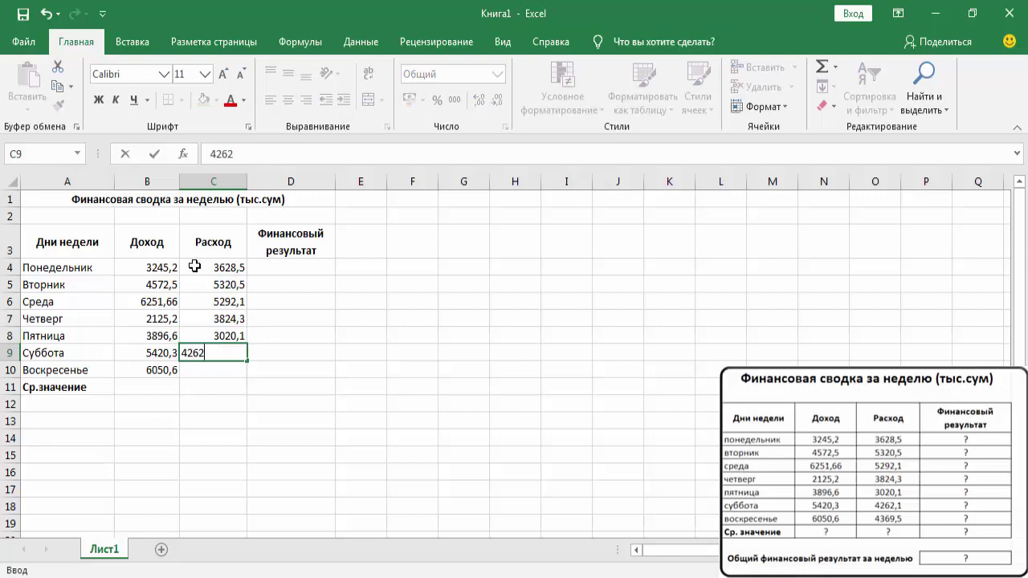
{"action": "type", "text": ",10"}
{"action": "key", "text": "Return"}
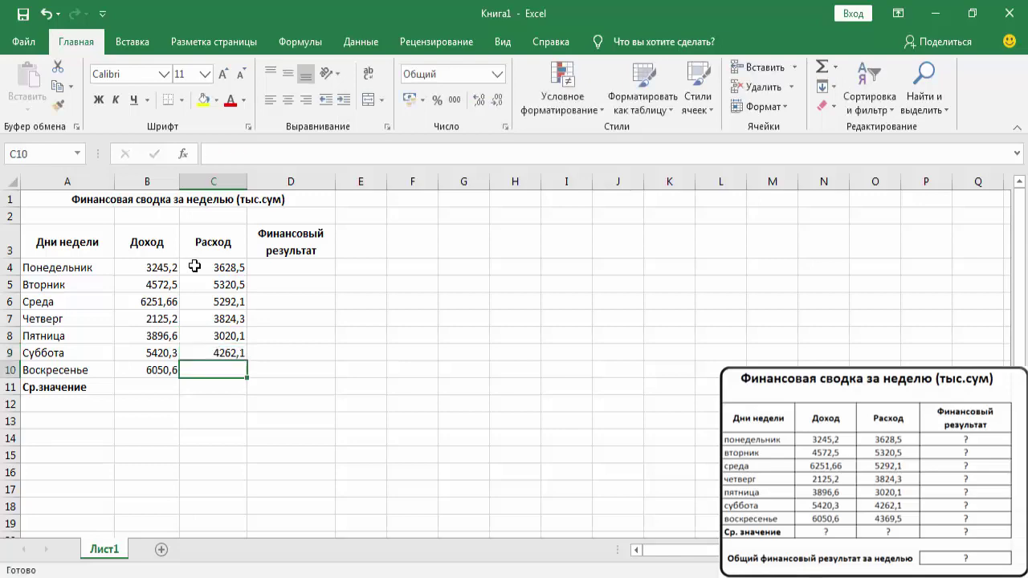
- Enter Sunday's expense value 4369,5 in C10
{"action": "type", "text": "4369,5"}
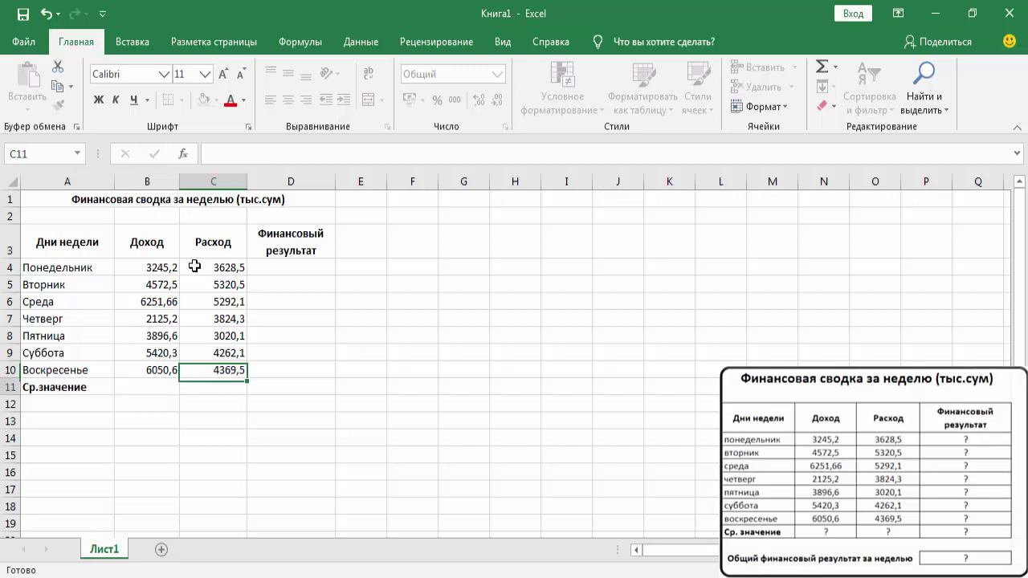
{"action": "key", "text": "Return"}
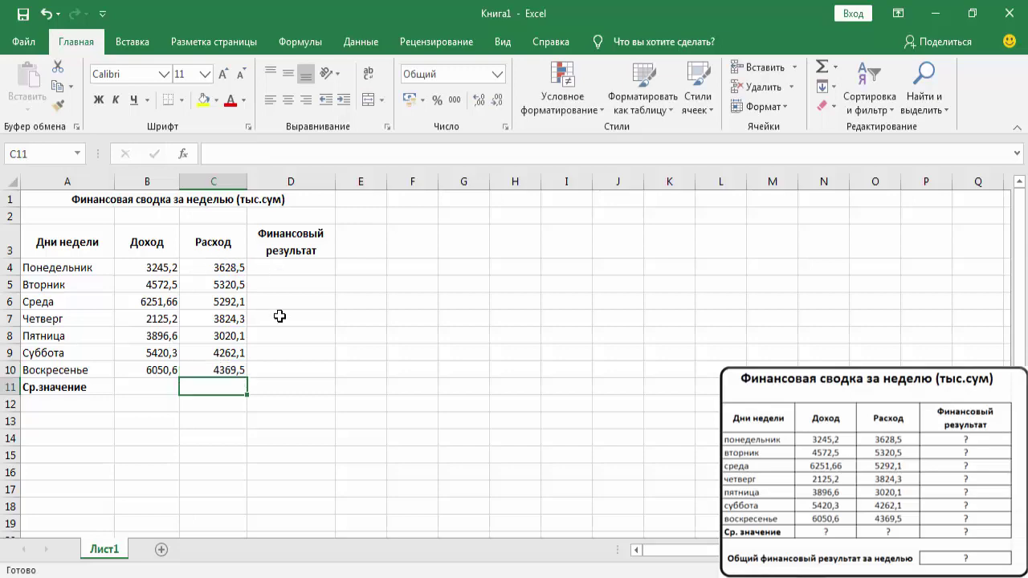
- Calculate Monday's financial result in D4 with the formula =B4-C4 and fill it down through D10
{"action": "left_click", "coordinate": [297, 273]}
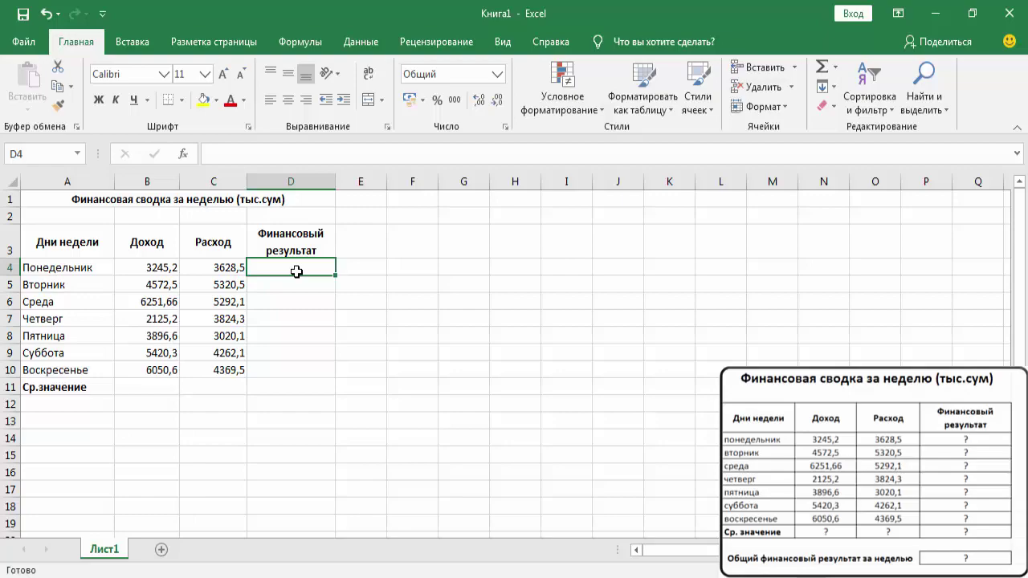
{"action": "type", "text": "="}
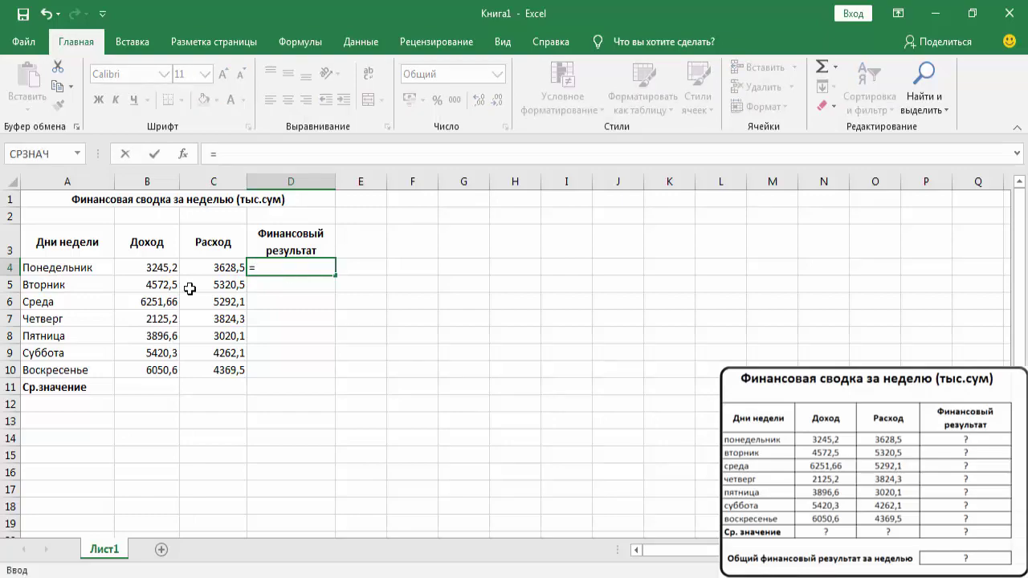
{"action": "left_click", "coordinate": [162, 264]}
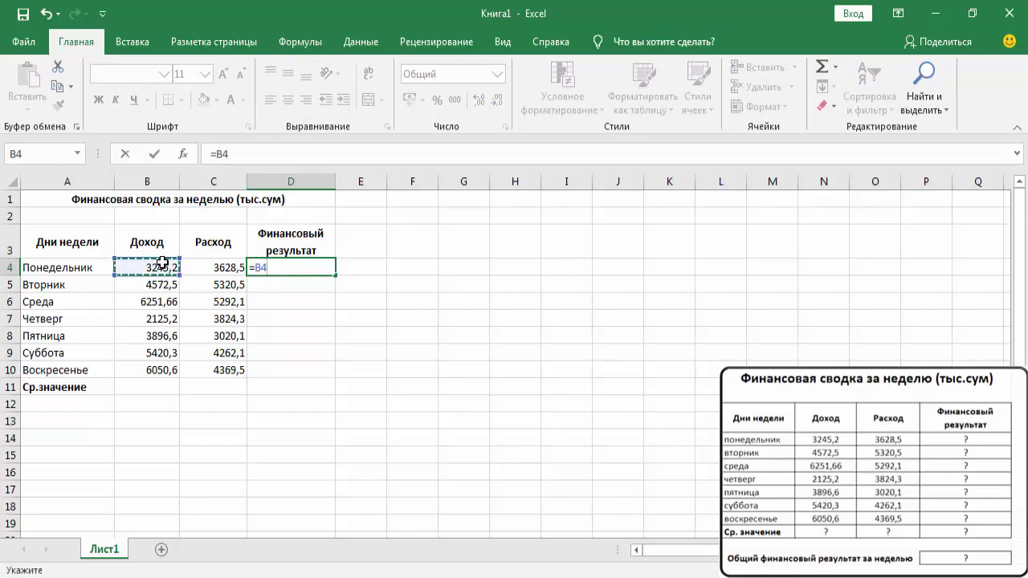
{"action": "type", "text": "-"}
{"action": "left_click", "coordinate": [213, 268]}
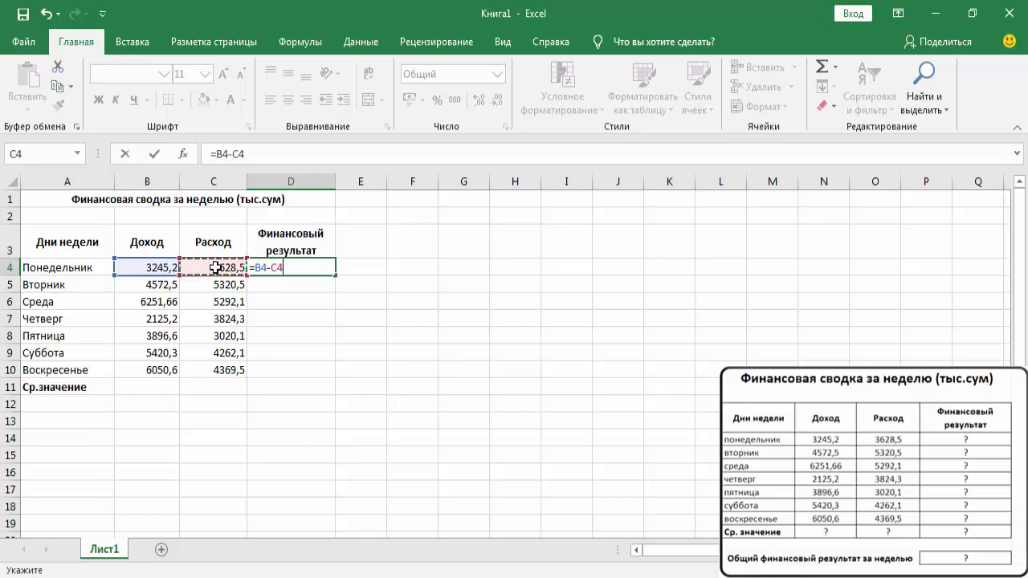
{"action": "key", "text": "Return"}
{"action": "left_click", "coordinate": [275, 272]}
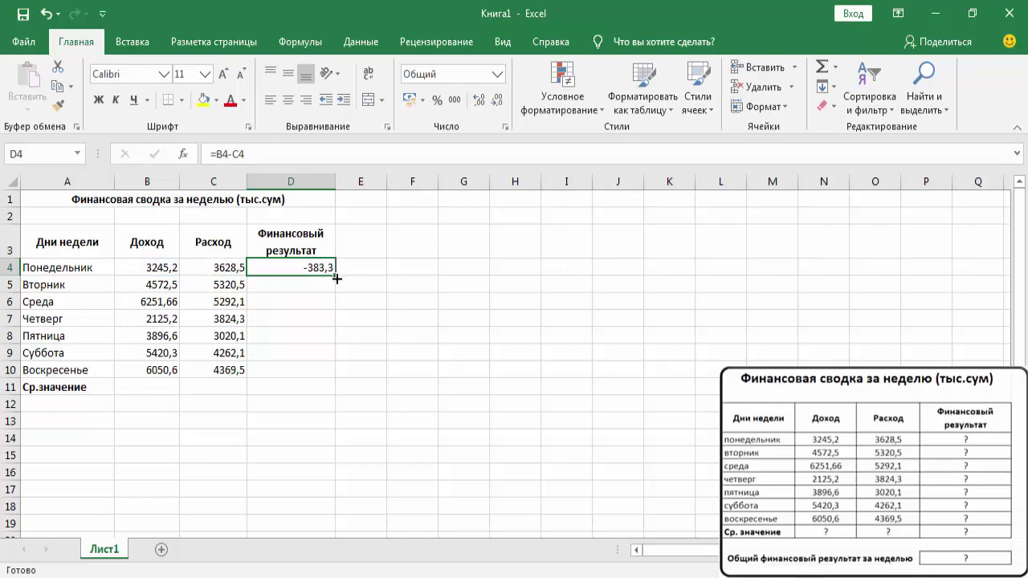
{"action": "left_click_drag", "start_coordinate": [336, 277], "coordinate": [335, 374]}
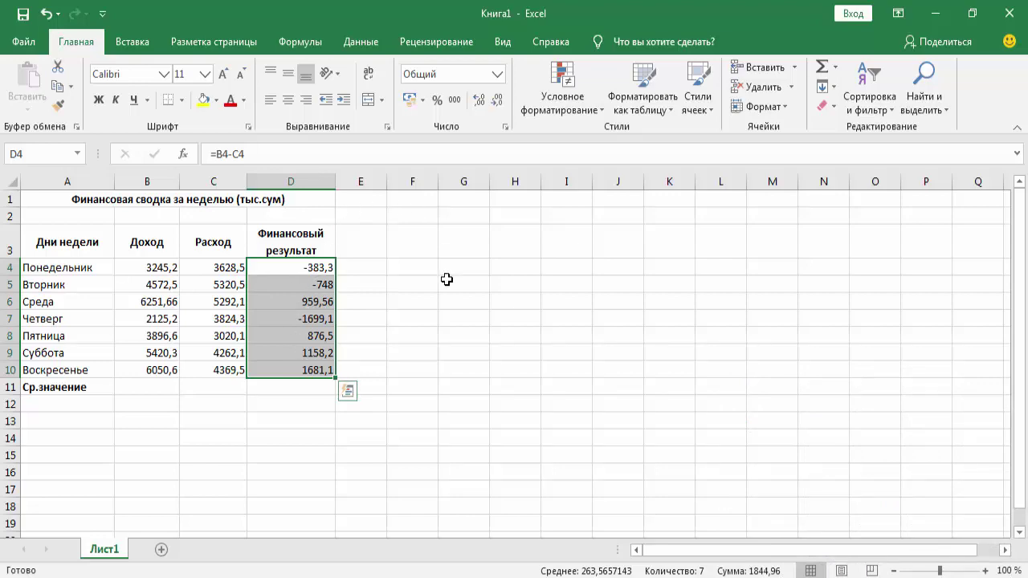
- Format D4:D10 as currency (Денежный) with the symbol сўм узбекский (кириллица) and negative numbers in red without a minus sign
{"action": "left_click", "coordinate": [499, 75]}
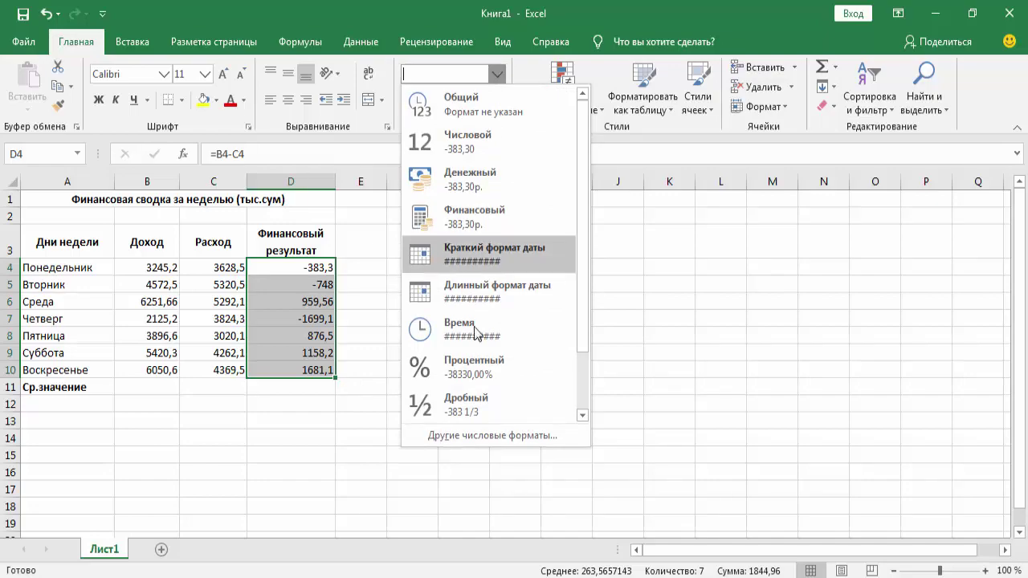
{"action": "left_click", "coordinate": [490, 436]}
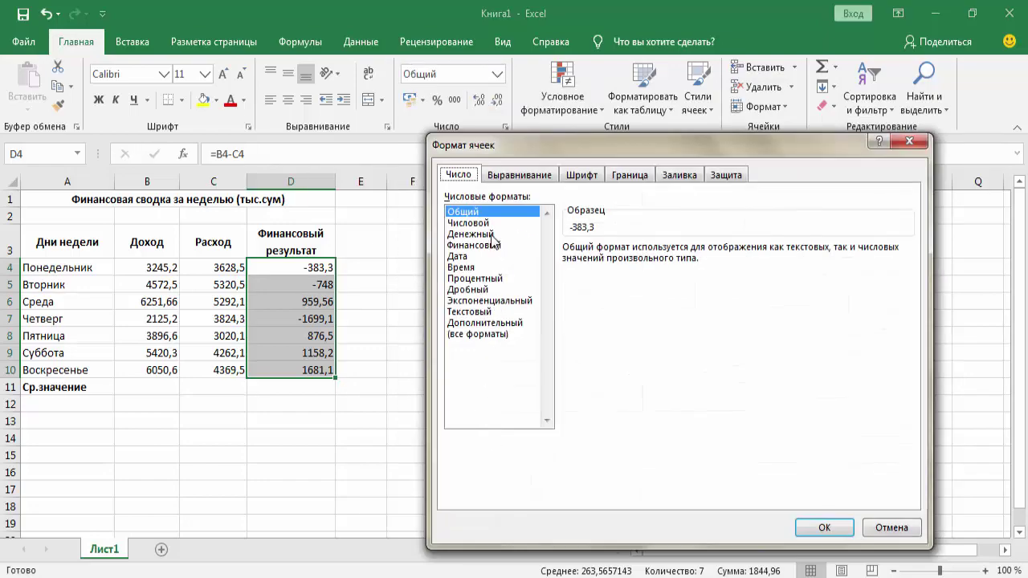
{"action": "left_click", "coordinate": [493, 233]}
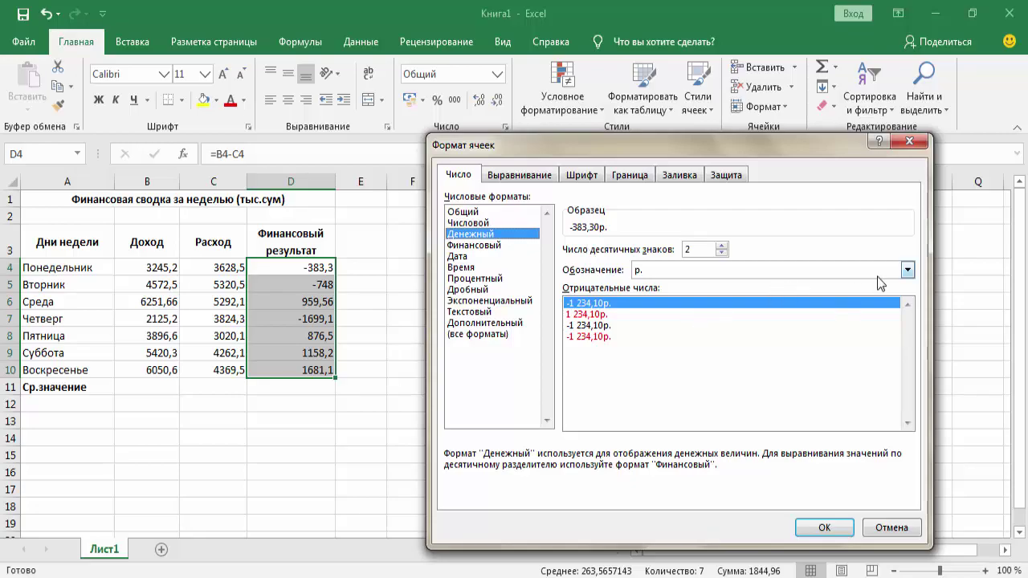
{"action": "left_click", "coordinate": [908, 270]}
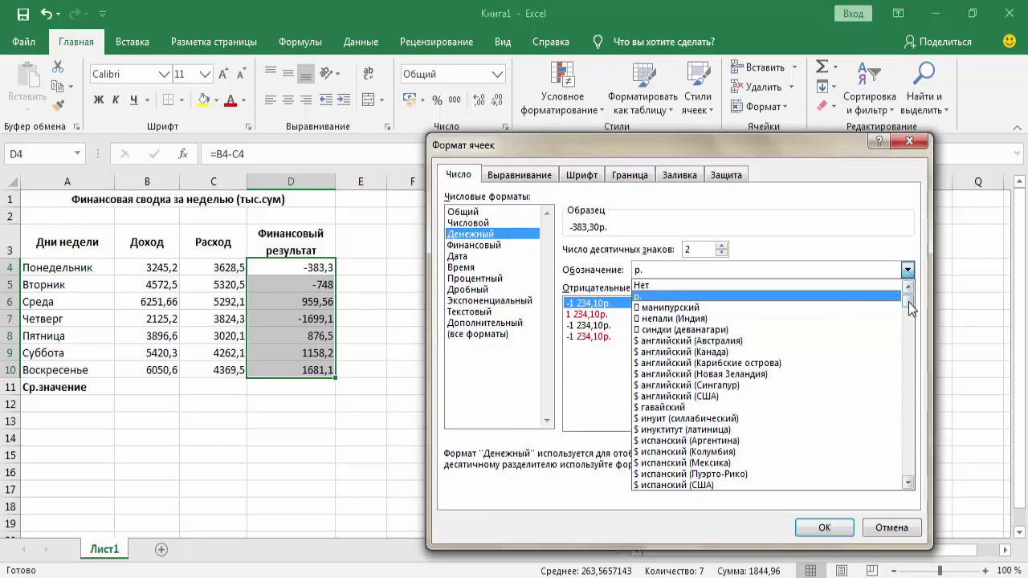
{"action": "left_click_drag", "start_coordinate": [910, 309], "coordinate": [910, 378]}
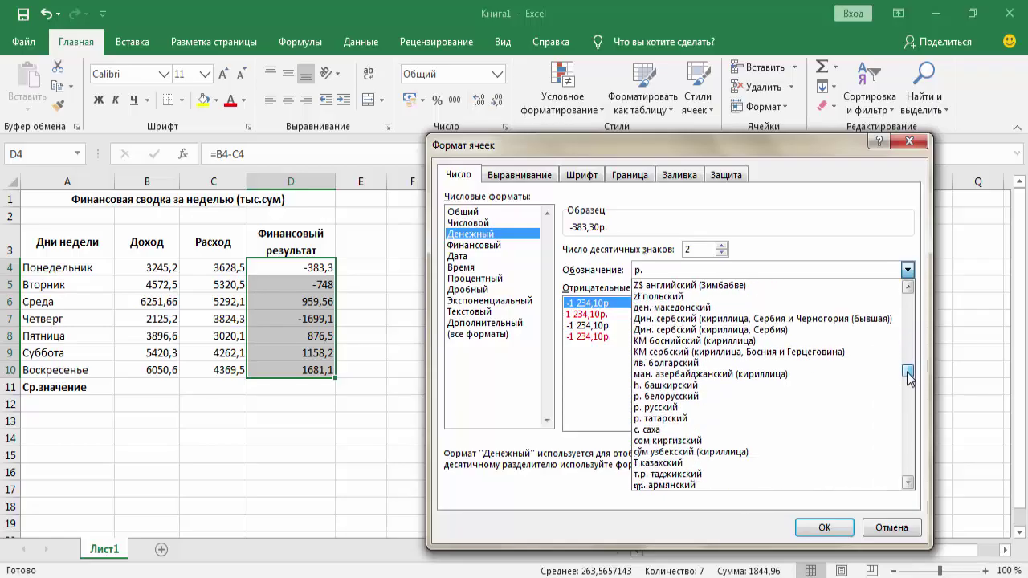
{"action": "left_click", "coordinate": [764, 451]}
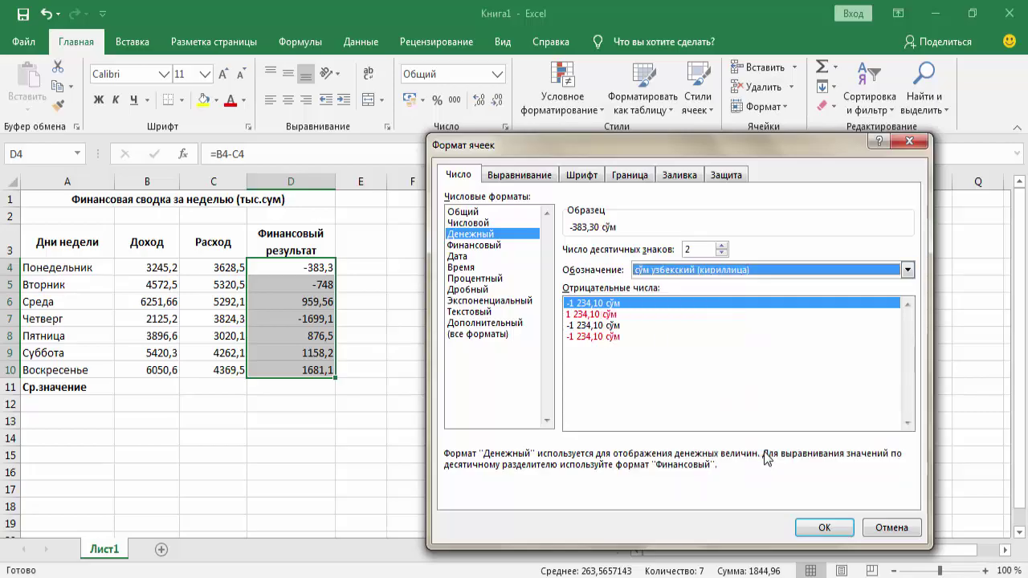
{"action": "left_click", "coordinate": [617, 315]}
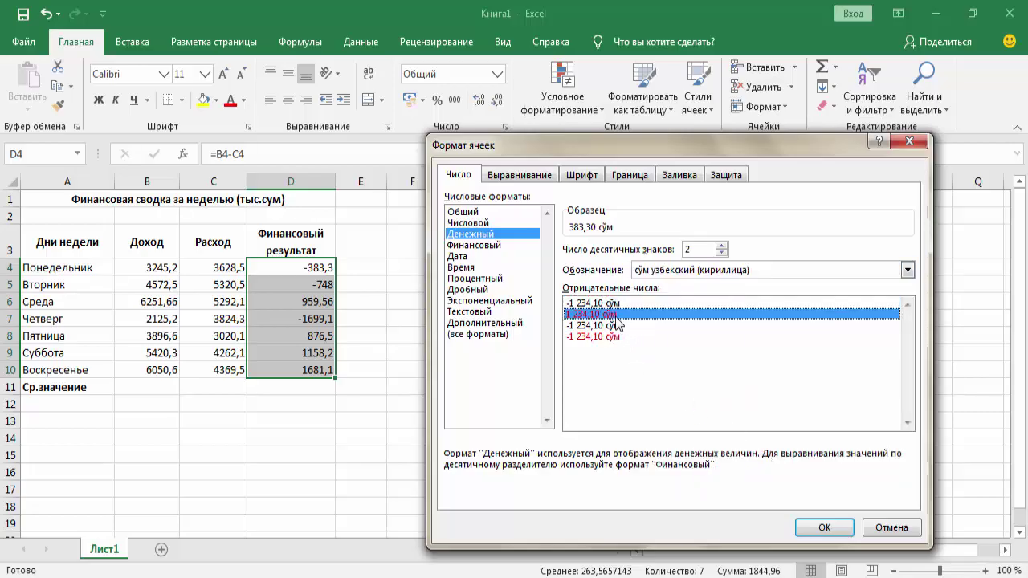
{"action": "left_click", "coordinate": [819, 528]}
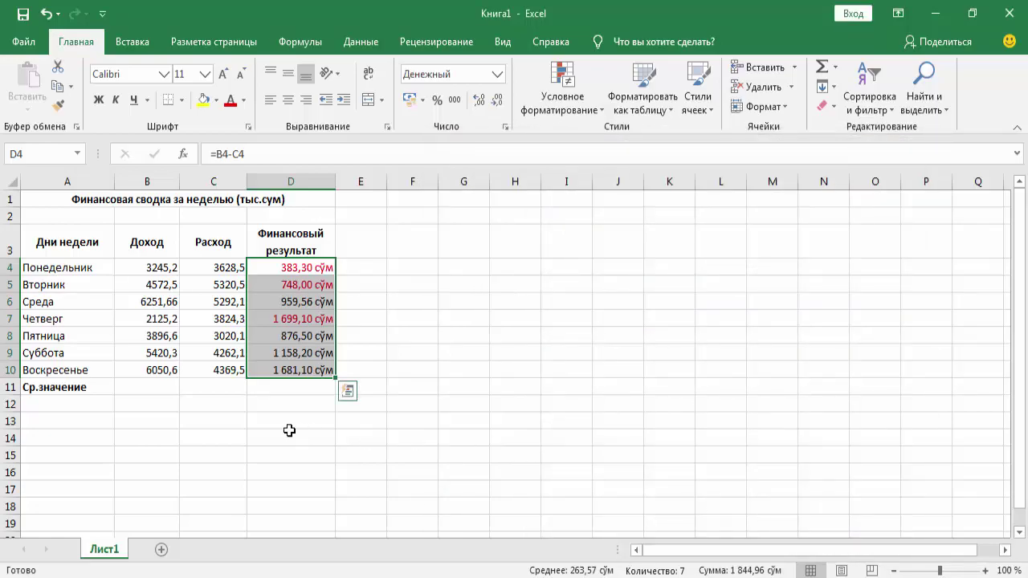
- Calculate the average income in B11 by inserting the СРЗНАЧ function from the Статистические category for the range B4:B10
{"action": "left_click", "coordinate": [160, 389]}
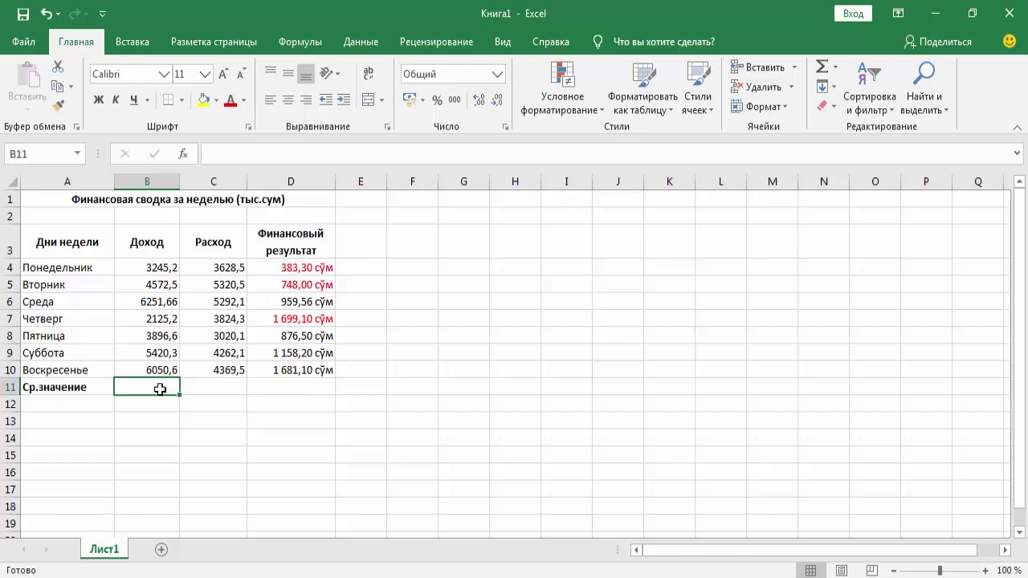
{"action": "left_click", "coordinate": [185, 156]}
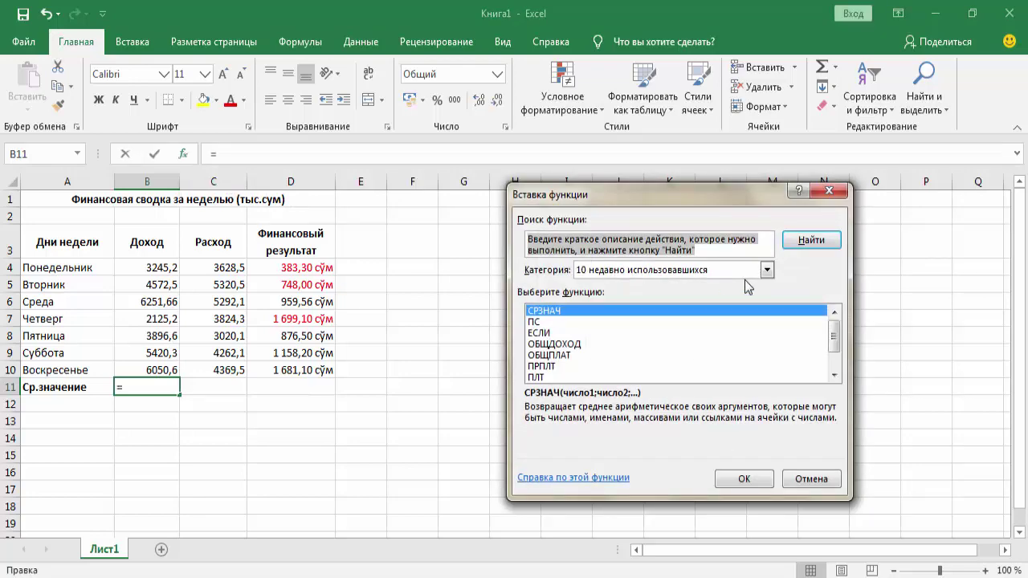
{"action": "left_click", "coordinate": [767, 270]}
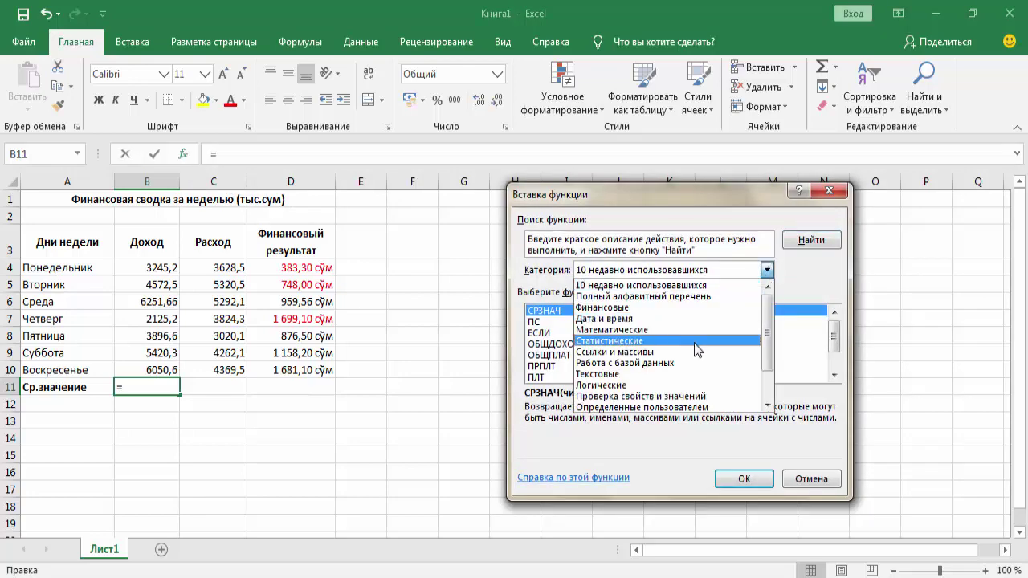
{"action": "left_click", "coordinate": [694, 342]}
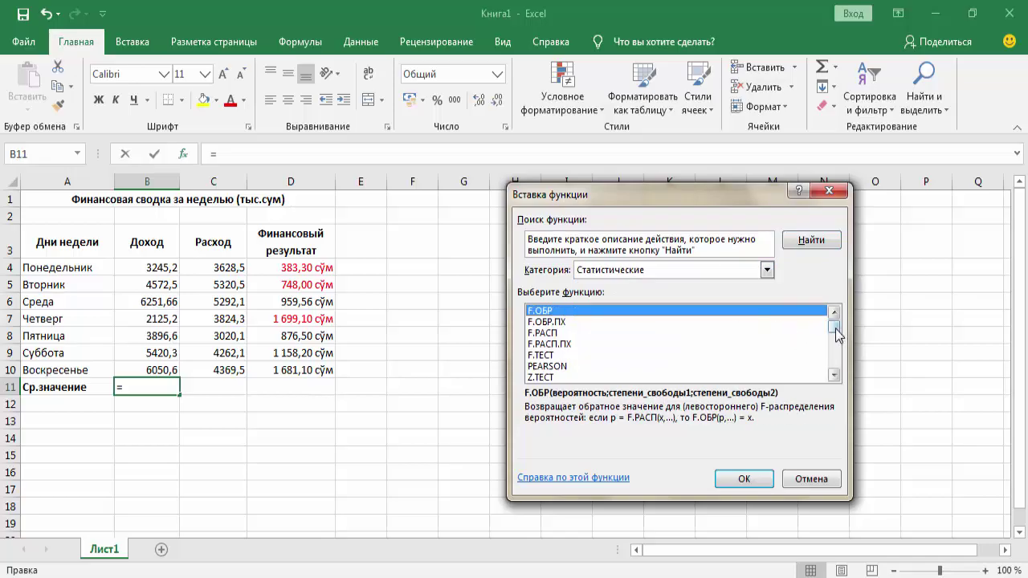
{"action": "left_click_drag", "start_coordinate": [836, 335], "coordinate": [836, 359]}
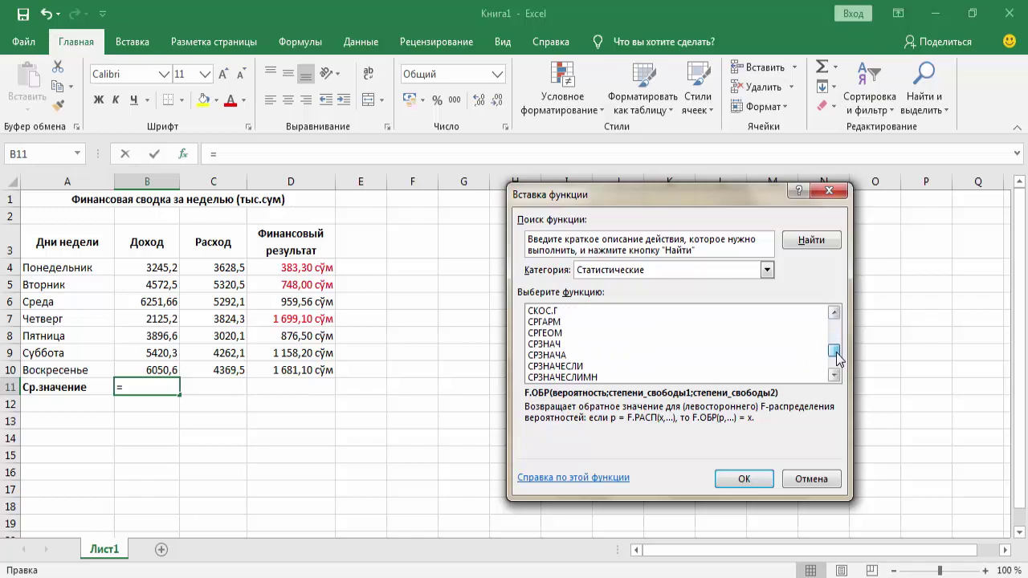
{"action": "left_click", "coordinate": [653, 355]}
{"action": "left_click", "coordinate": [607, 343]}
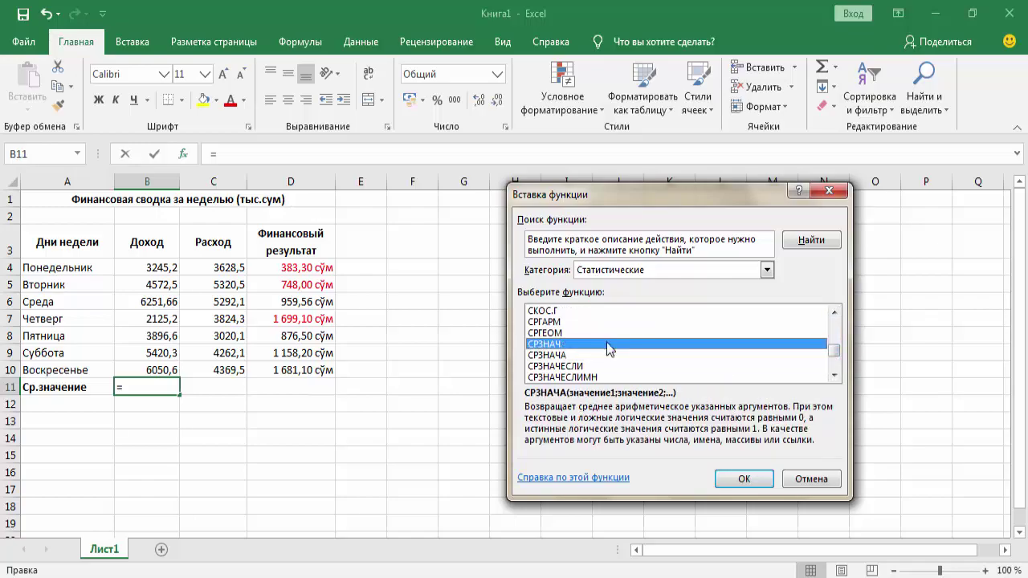
{"action": "left_click", "coordinate": [741, 476]}
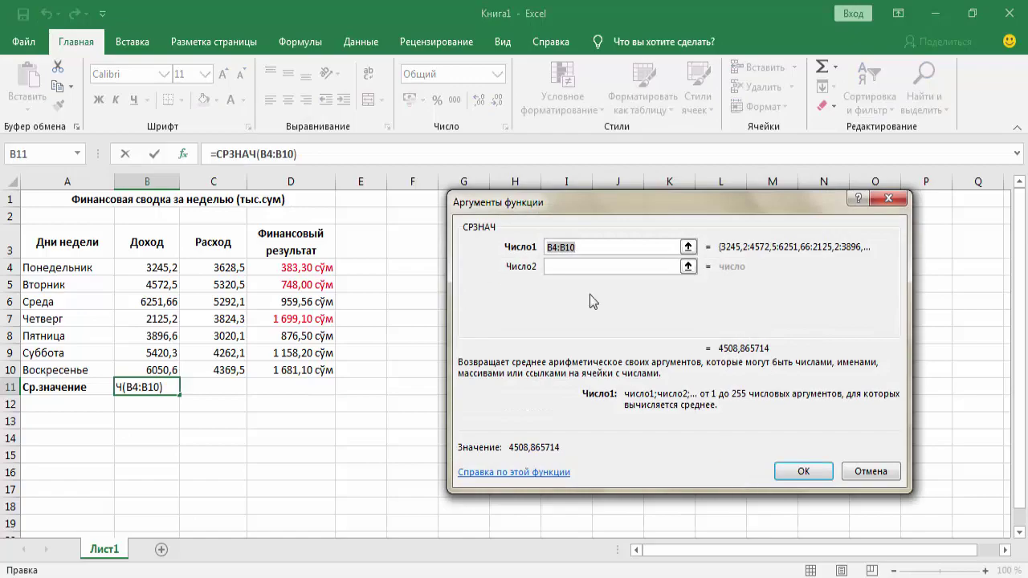
{"action": "left_click", "coordinate": [800, 472]}
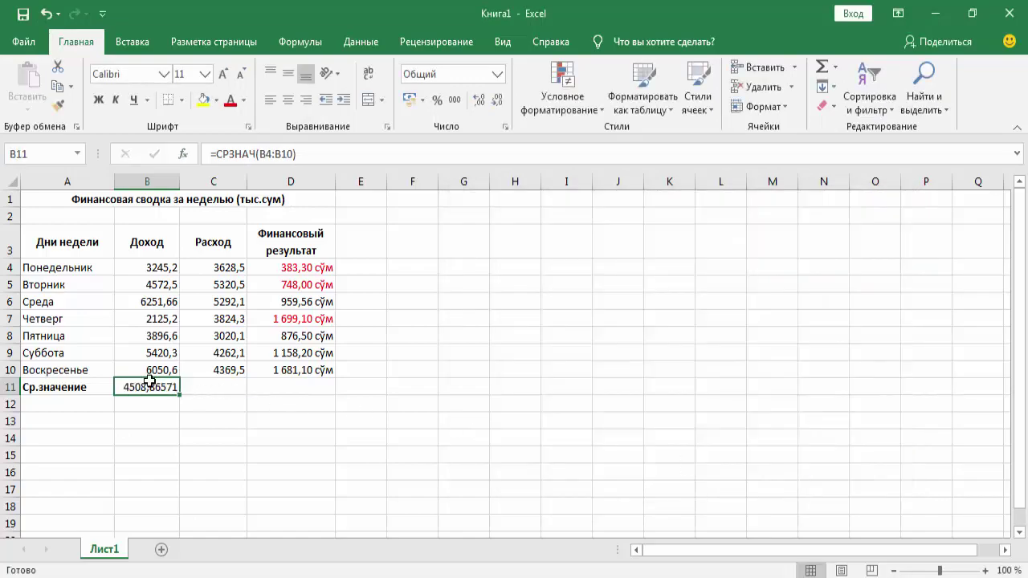
- Replace the content of B11 with a directly written average formula, =СРЗНАЧ(B4:B10), picking the function from the autocomplete suggestions
{"action": "type", "text": "="}
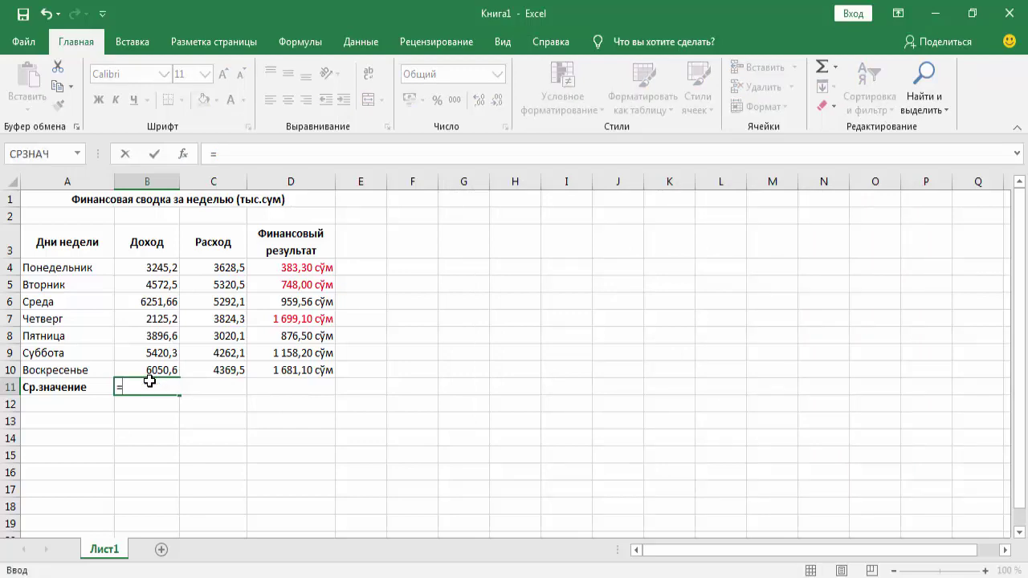
{"action": "type", "text": "с"}
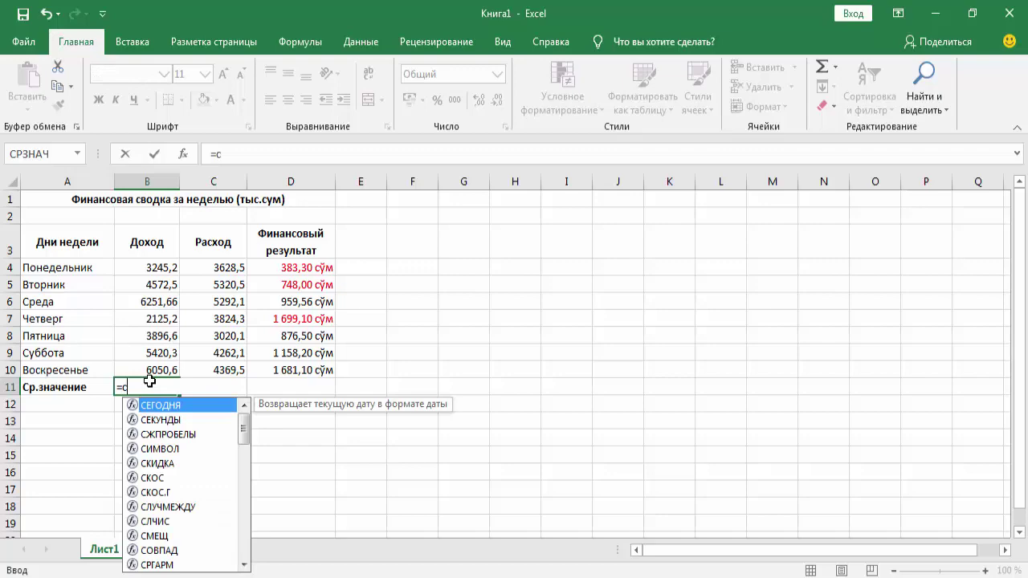
{"action": "type", "text": "р"}
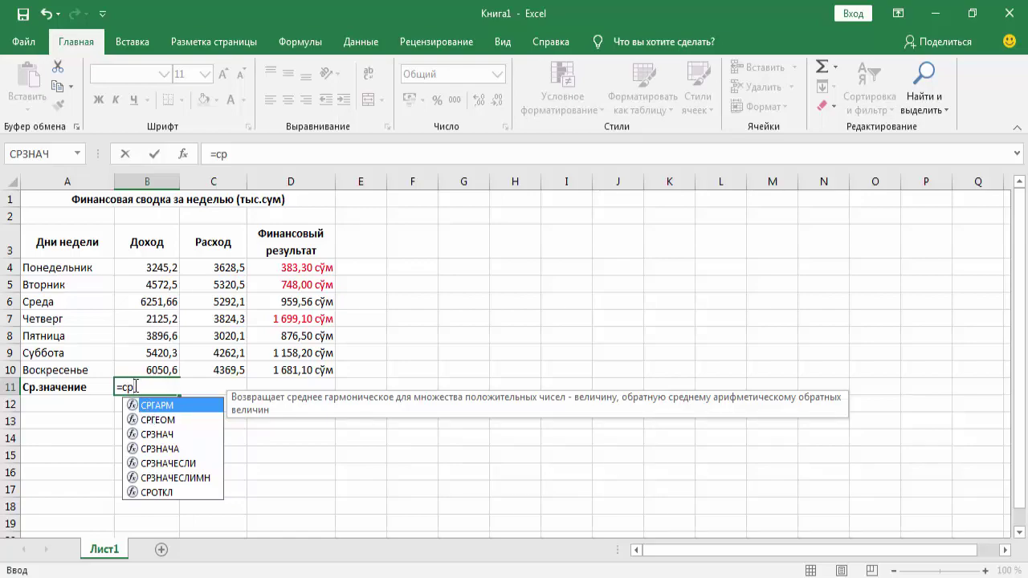
{"action": "left_click", "coordinate": [166, 434]}
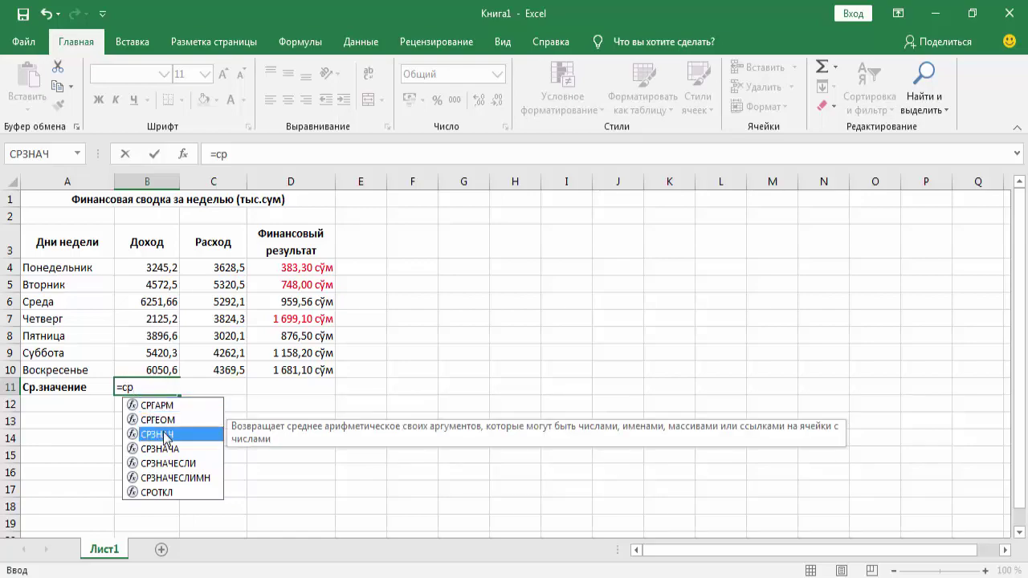
{"action": "double_click", "coordinate": [166, 435]}
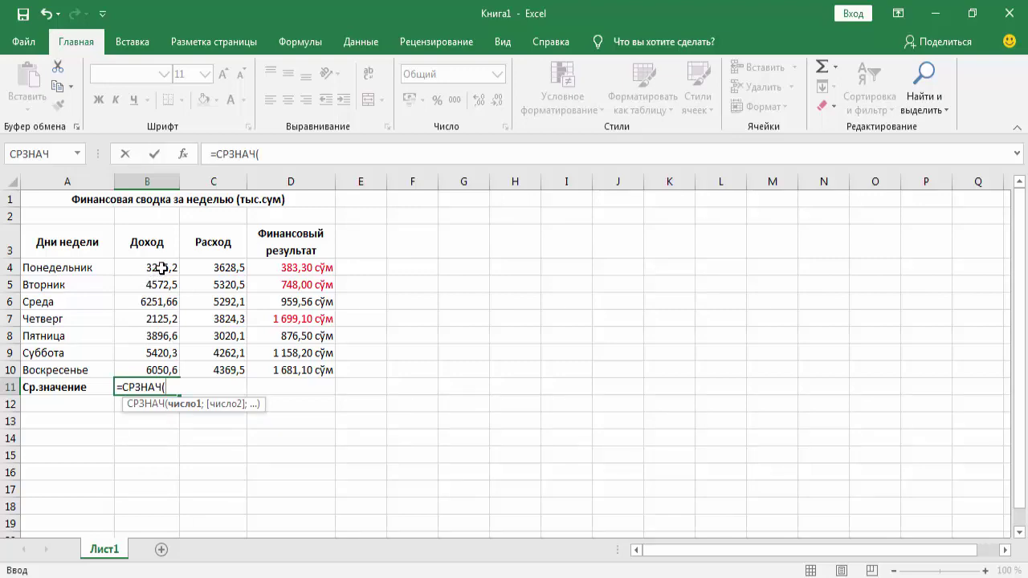
{"action": "left_click_drag", "start_coordinate": [162, 268], "coordinate": [166, 363]}
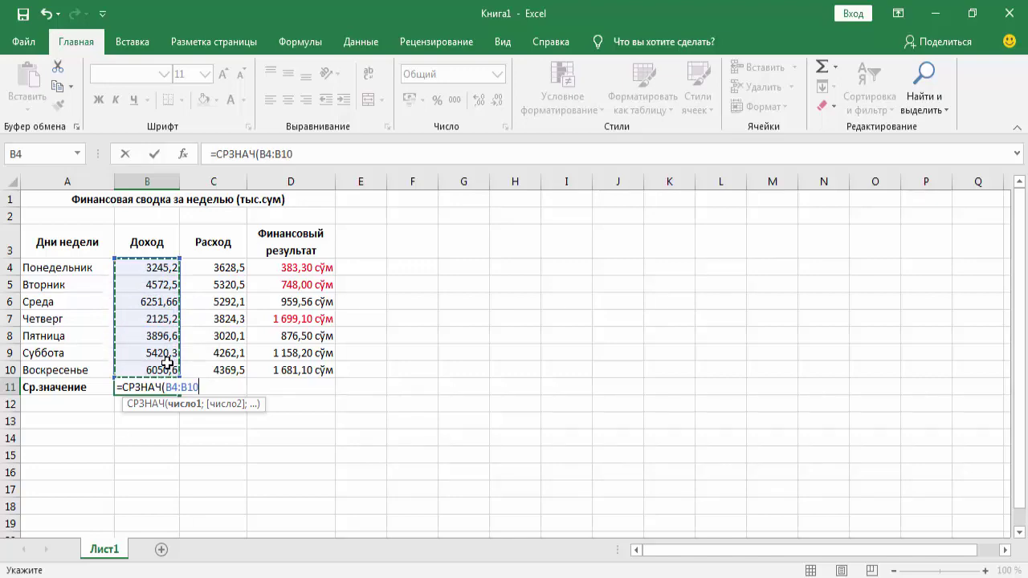
{"action": "type", "text": ")"}
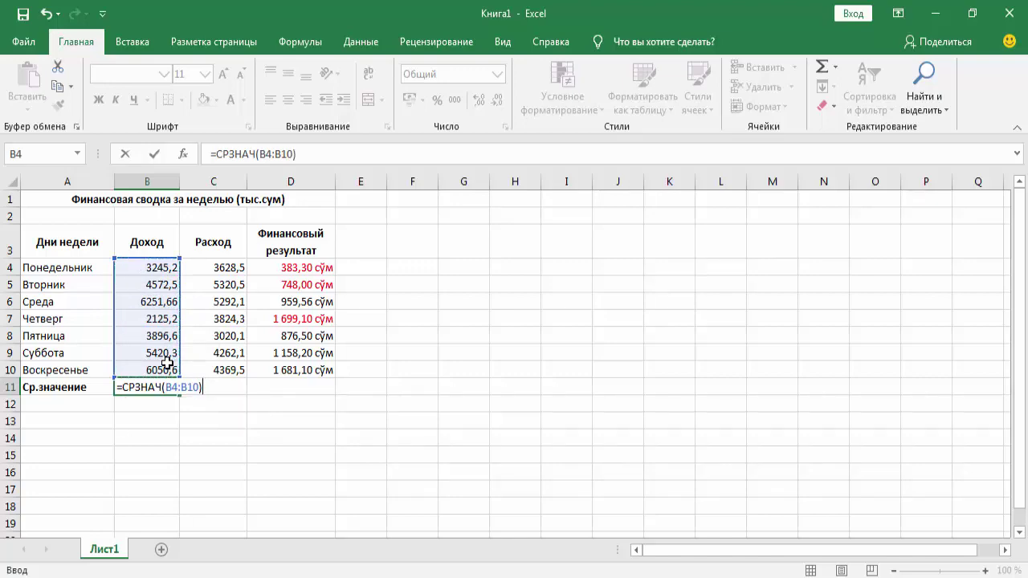
{"action": "key", "text": "Return"}
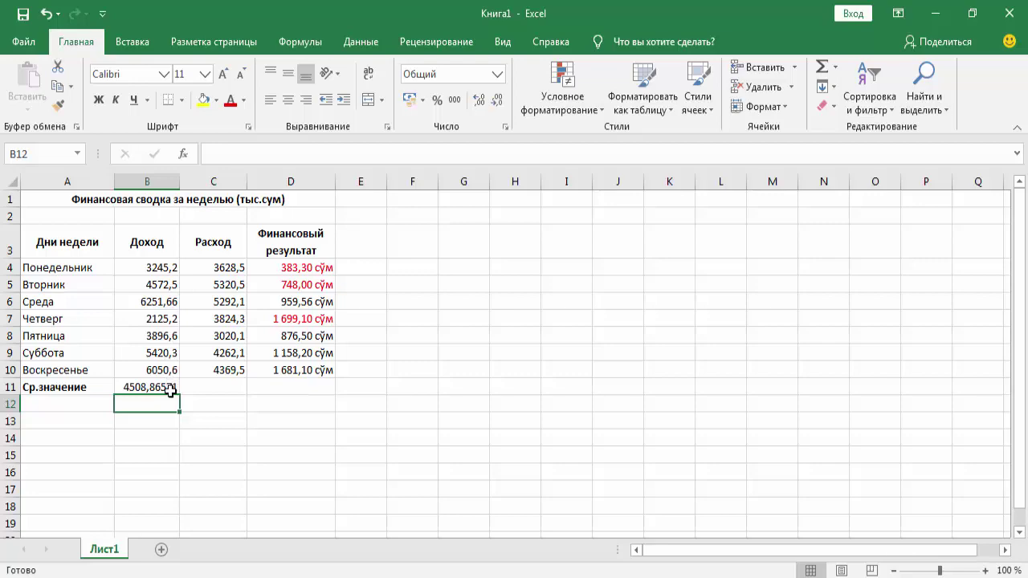
- Replace the content of B11 with the AutoSum Average (Среднее) function applied to the income range B4:B10
{"action": "left_click", "coordinate": [170, 391]}
{"action": "type", "text": "="}
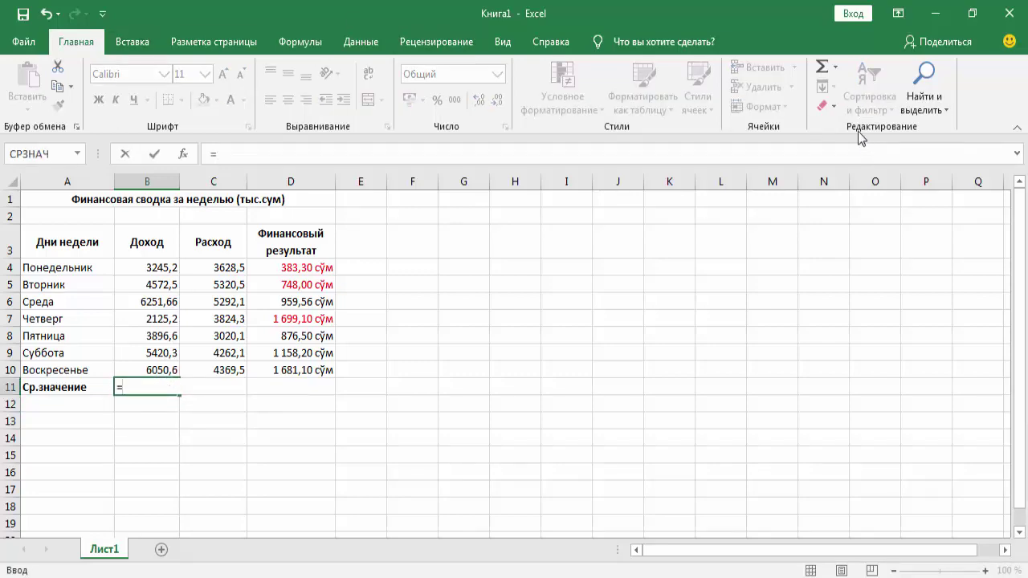
{"action": "left_click", "coordinate": [839, 69]}
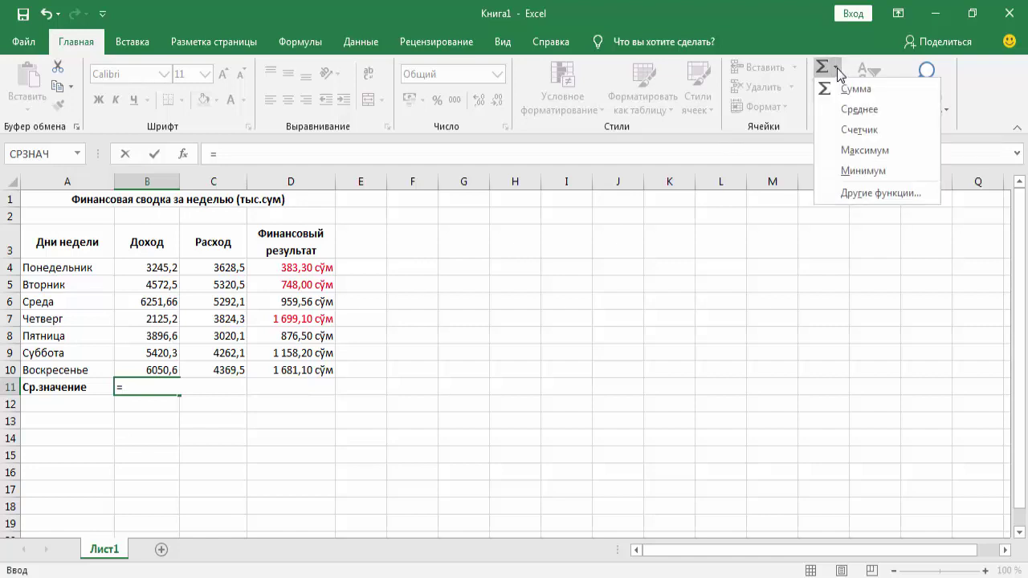
{"action": "left_click", "coordinate": [843, 111]}
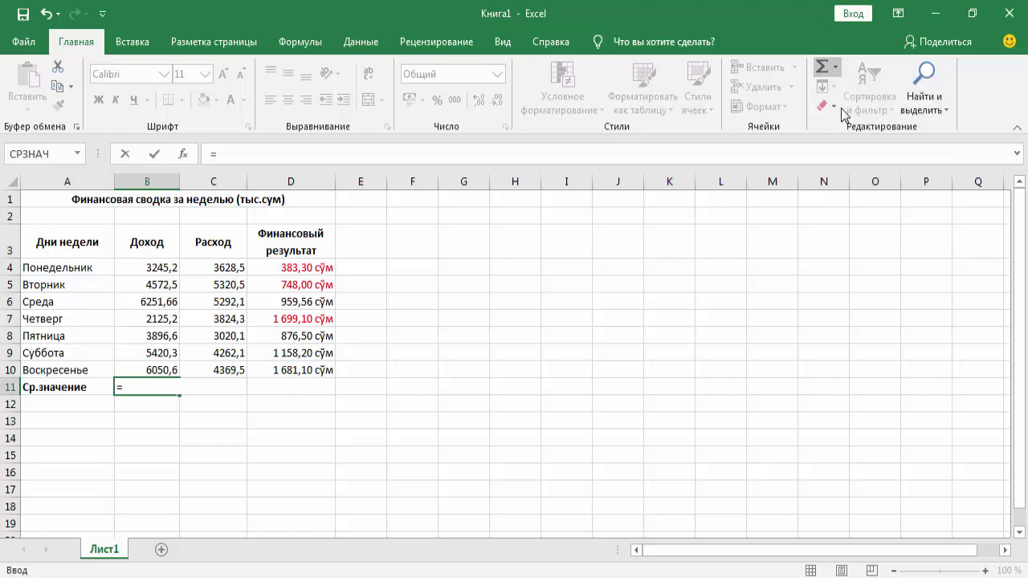
{"action": "left_click", "coordinate": [835, 67]}
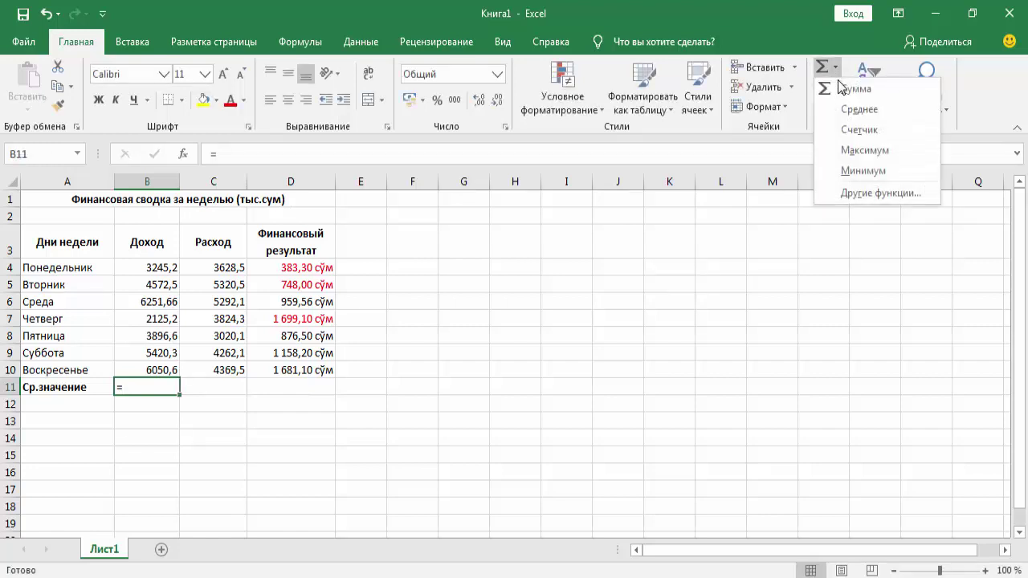
{"action": "left_click", "coordinate": [844, 111]}
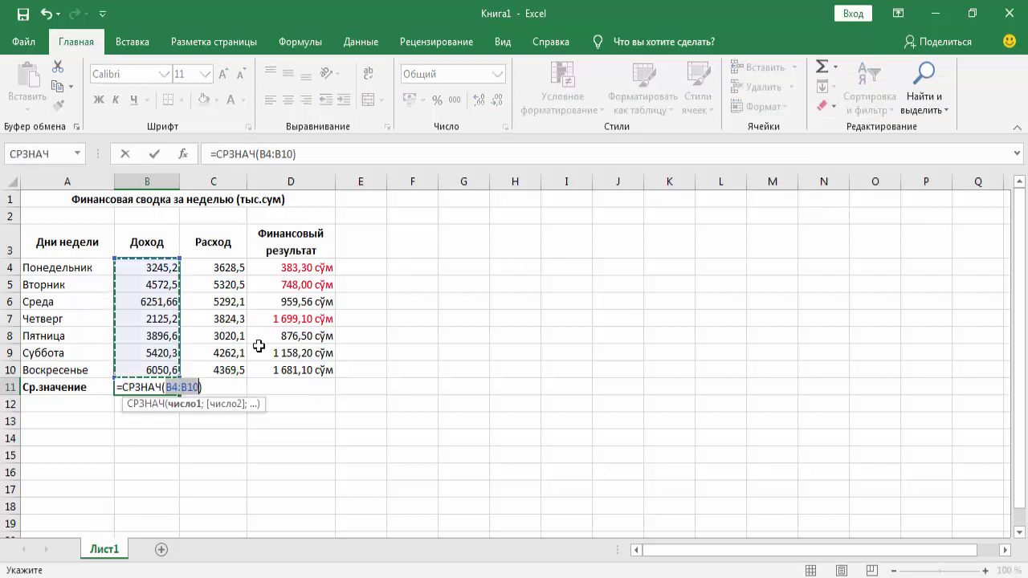
{"action": "key", "text": "Return"}
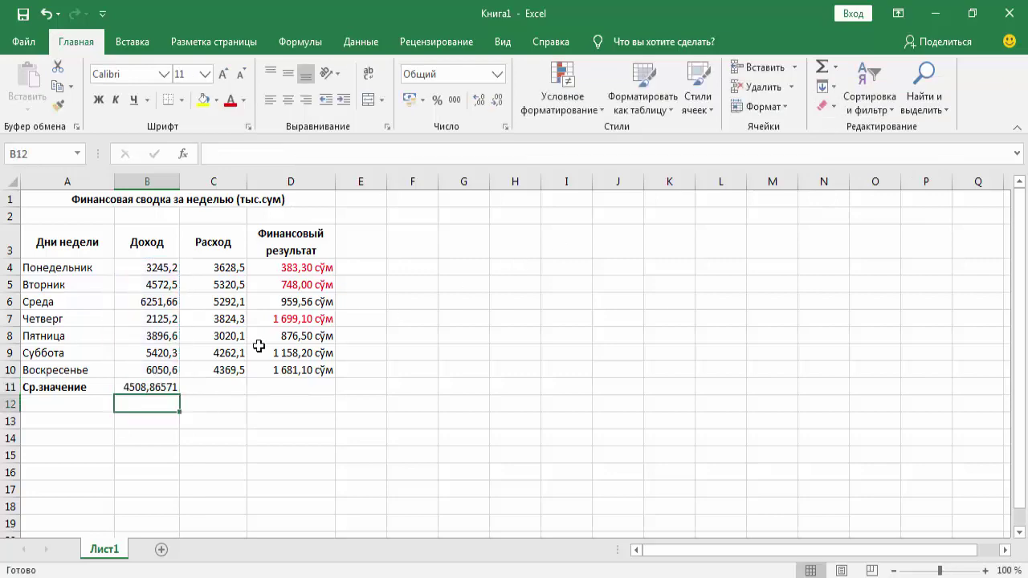
- Fill the average formula from B11 into C11 and reduce B11 to two decimal places
{"action": "left_click", "coordinate": [141, 386]}
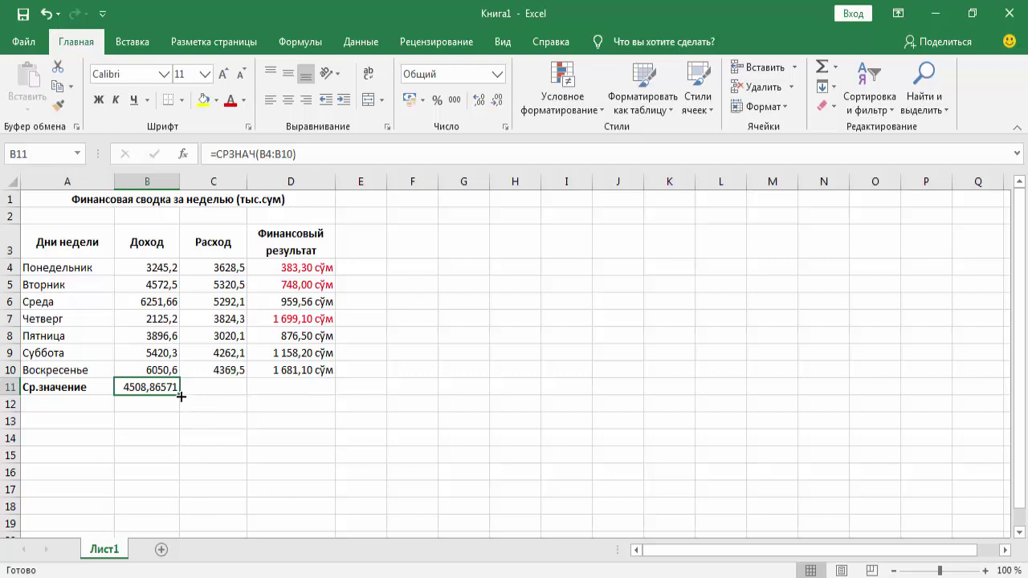
{"action": "left_click_drag", "start_coordinate": [180, 395], "coordinate": [227, 392]}
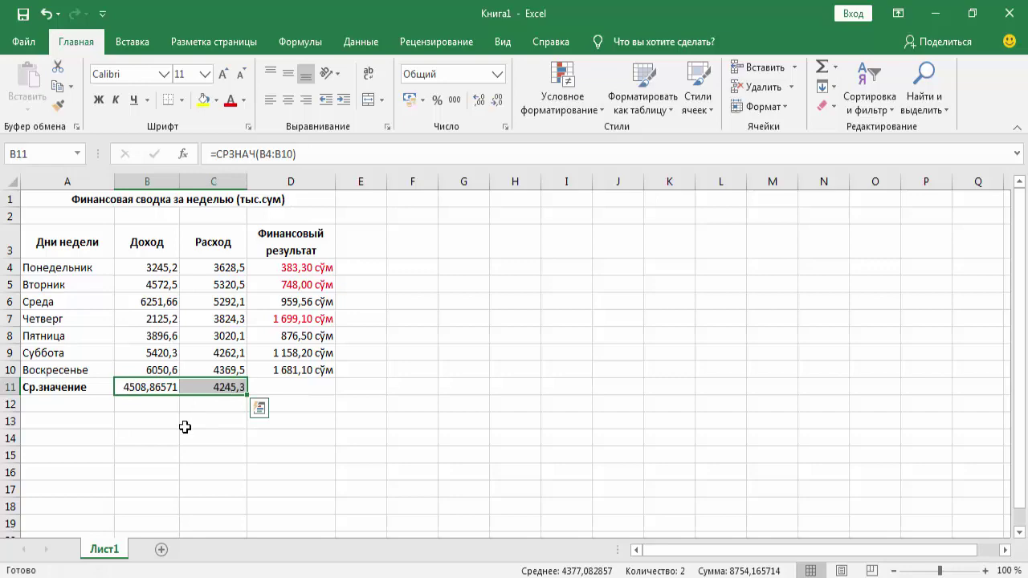
{"action": "left_click", "coordinate": [156, 391]}
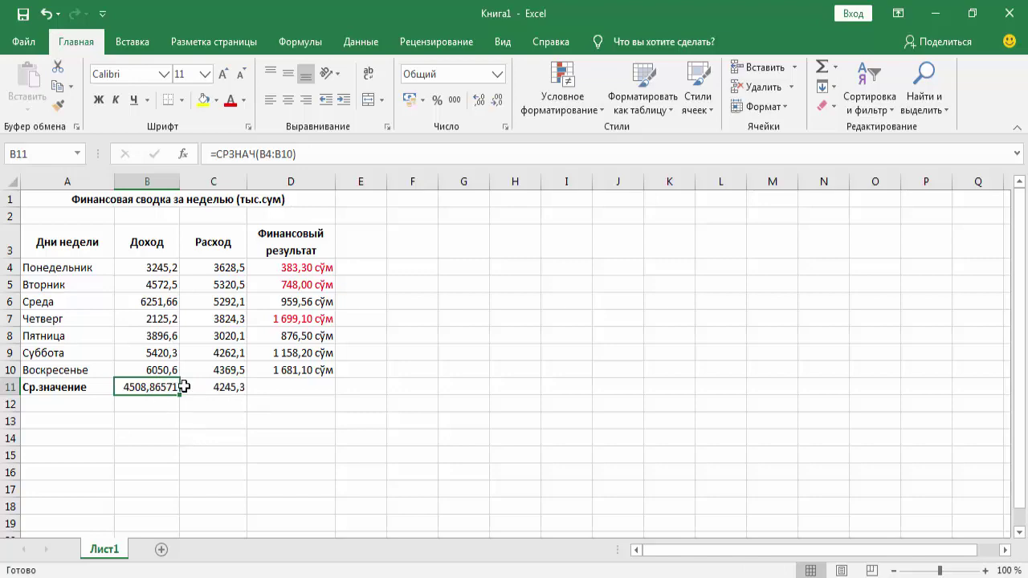
{"action": "left_click", "coordinate": [498, 101]}
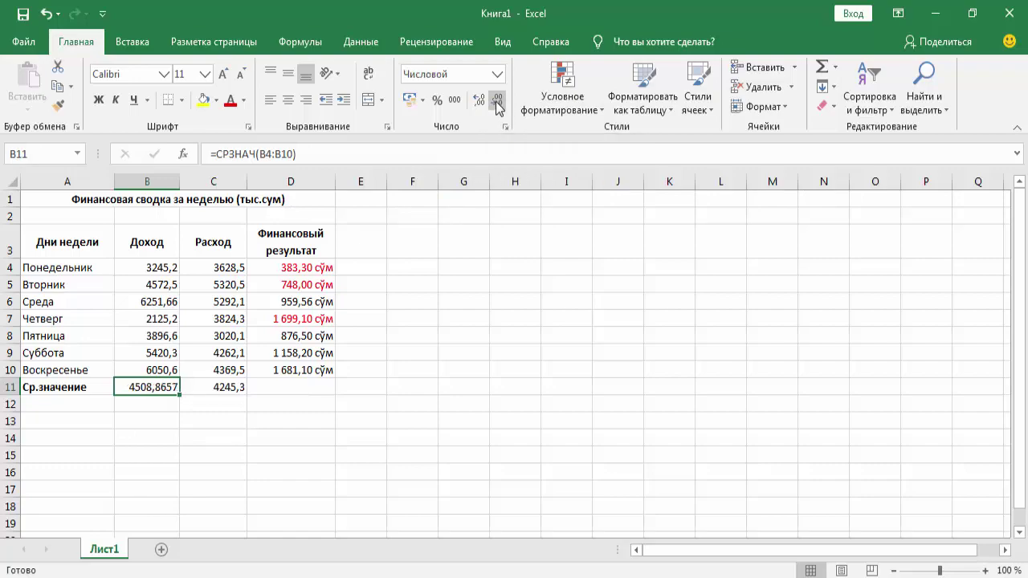
{"action": "left_click", "coordinate": [499, 101]}
{"action": "left_click", "coordinate": [498, 101]}
{"action": "left_click", "coordinate": [289, 391]}
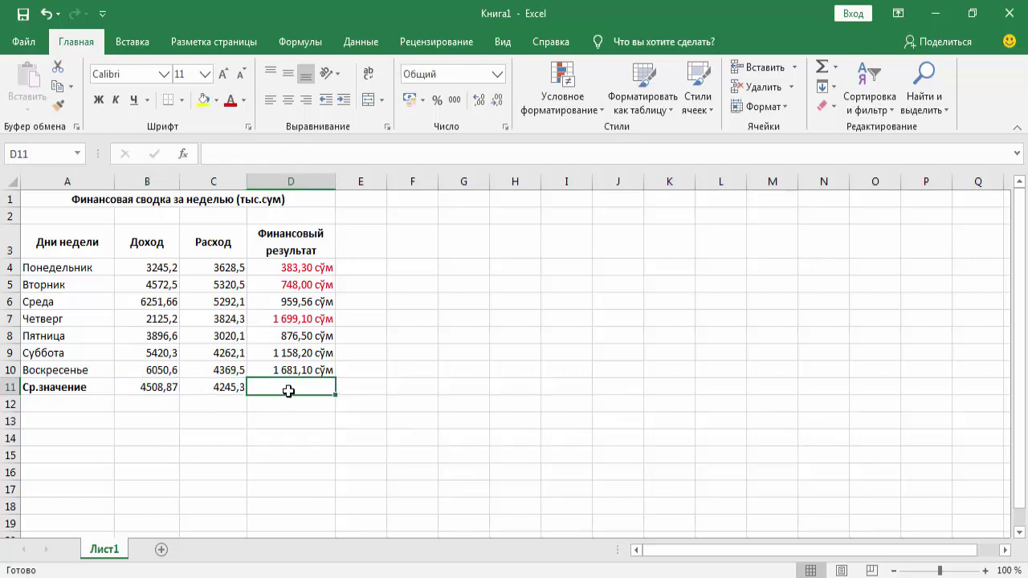
- Apply all borders (Все границы) to the table range A3:D11
{"action": "left_click", "coordinate": [83, 251]}
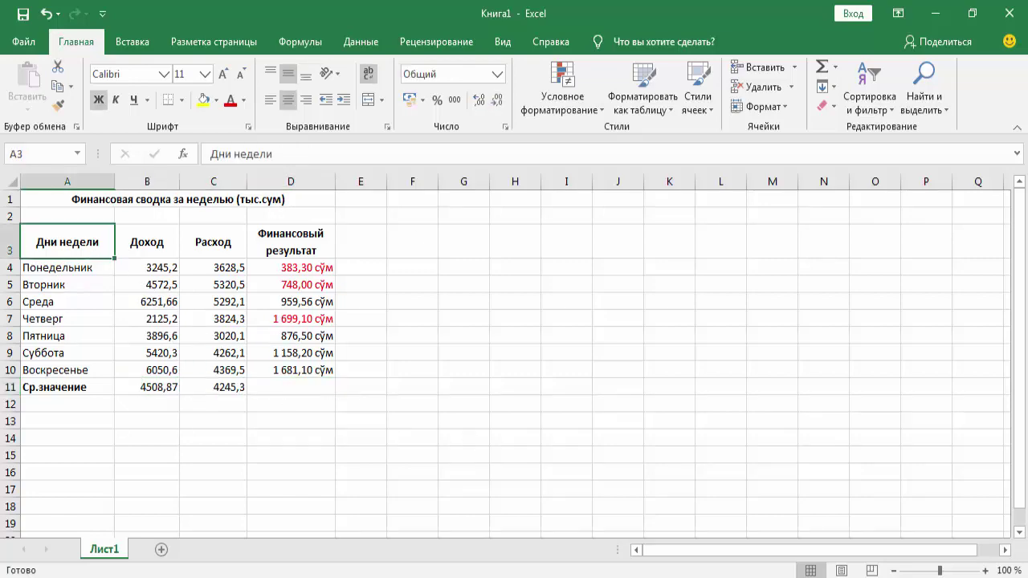
{"action": "left_click", "coordinate": [985, 571]}
{"action": "left_click", "coordinate": [985, 571]}
{"action": "left_click", "coordinate": [986, 571]}
{"action": "left_click", "coordinate": [986, 571]}
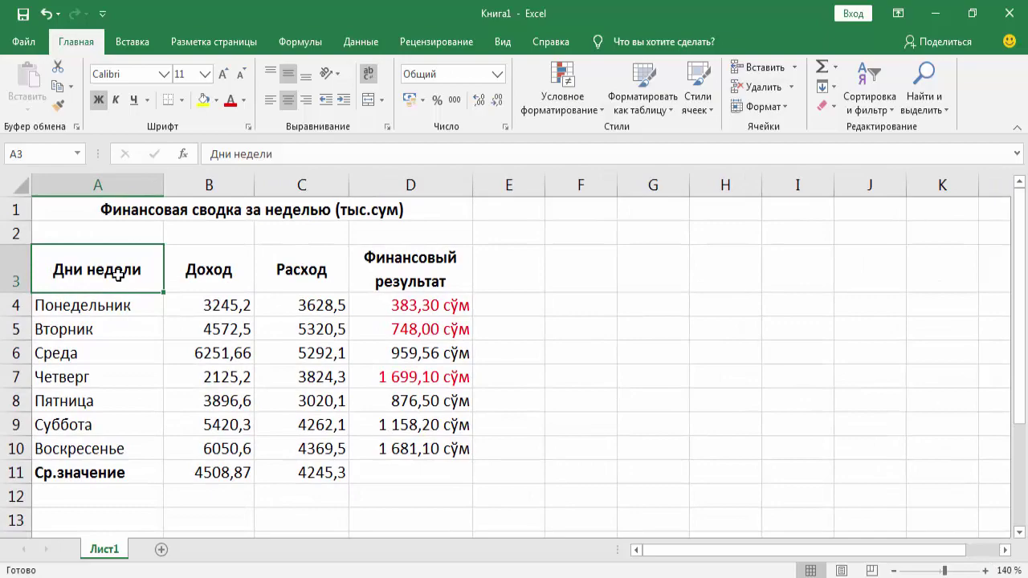
{"action": "key", "text": "shift+Right"}
{"action": "key", "text": "shift+Right"}
{"action": "key", "text": "shift+Right"}
{"action": "key", "text": "shift+Down"}
{"action": "key", "text": "shift+Down"}
{"action": "key", "text": "shift+Down"}
{"action": "key", "text": "shift+Down"}
{"action": "key", "text": "shift+Down"}
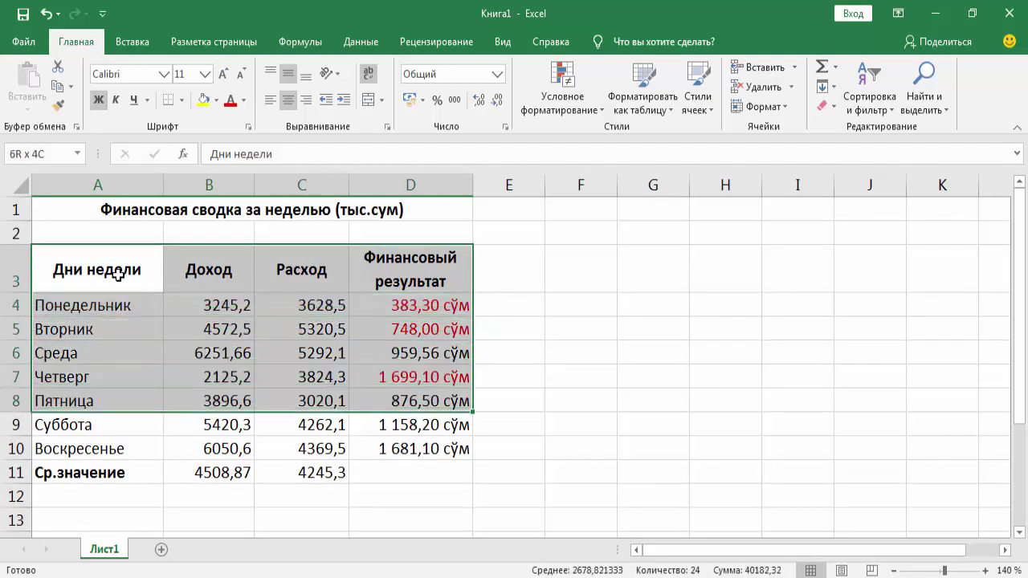
{"action": "key", "text": "shift+Down"}
{"action": "key", "text": "shift+Down"}
{"action": "key", "text": "shift+Down"}
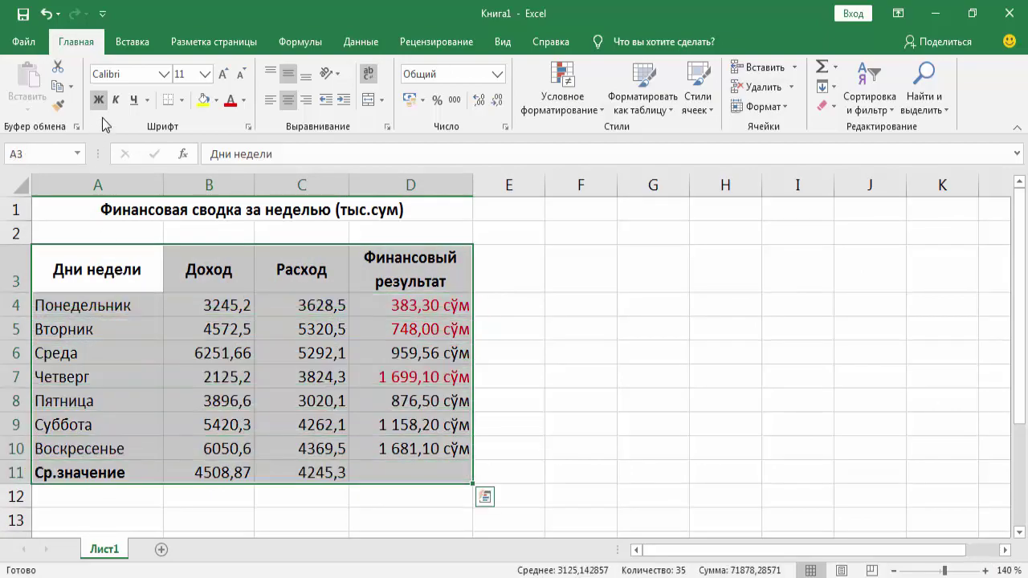
{"action": "left_click", "coordinate": [182, 99]}
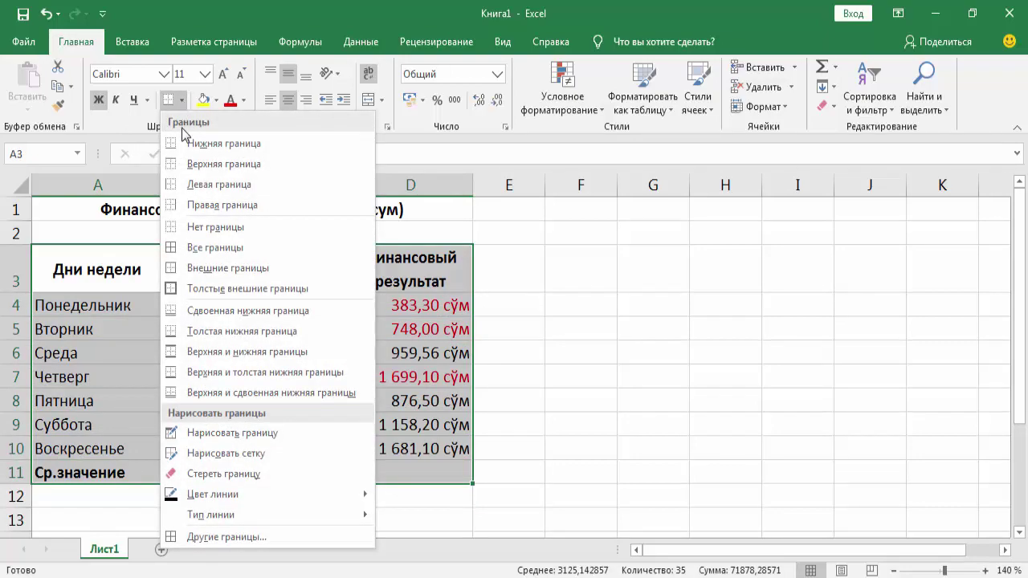
{"action": "left_click", "coordinate": [218, 248]}
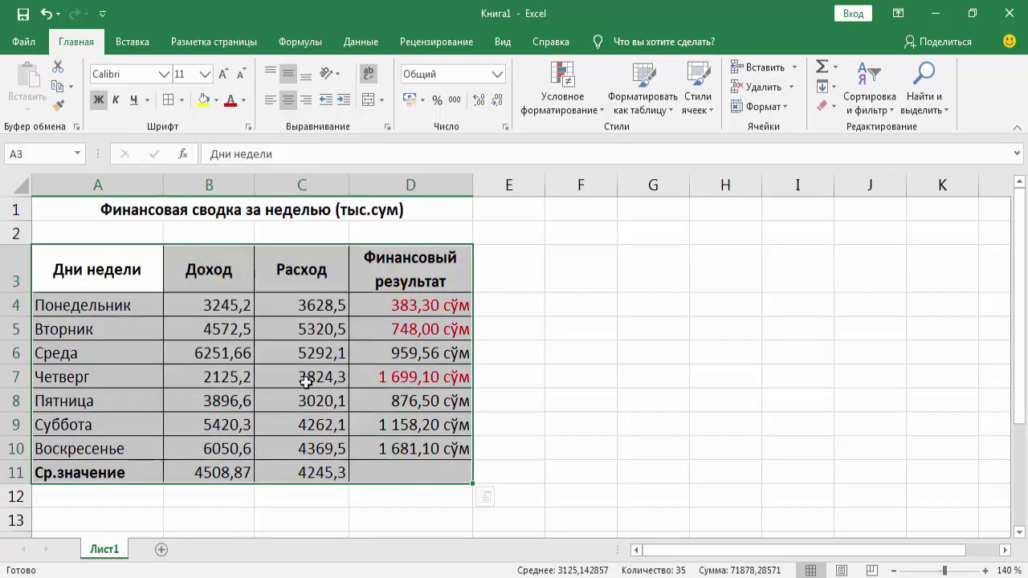
- Centre the contents of the table range A3:D11 vertically and horizontally
{"action": "left_click", "coordinate": [290, 74]}
{"action": "left_click", "coordinate": [289, 75]}
{"action": "left_click", "coordinate": [289, 102]}
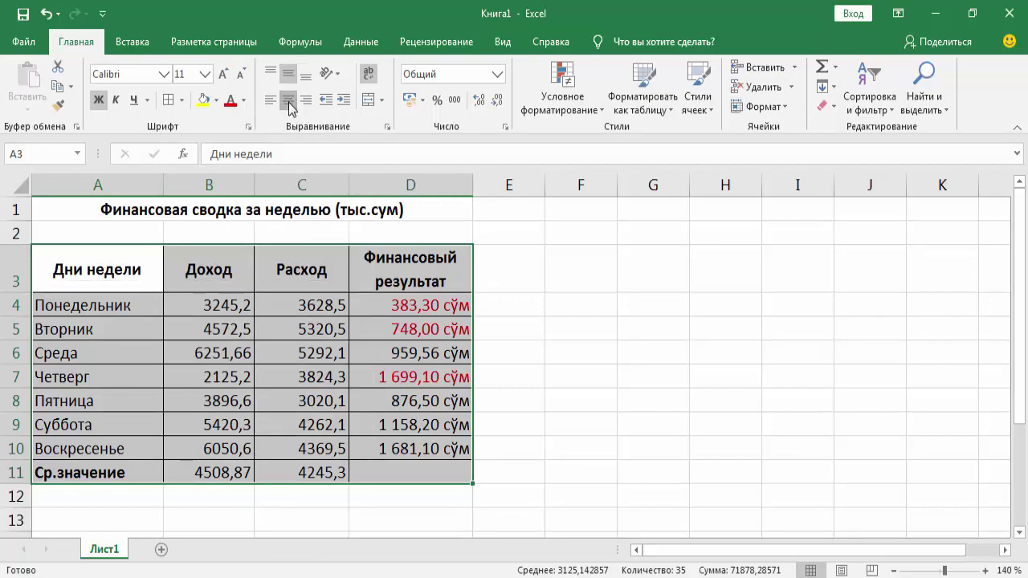
{"action": "left_click", "coordinate": [288, 102]}
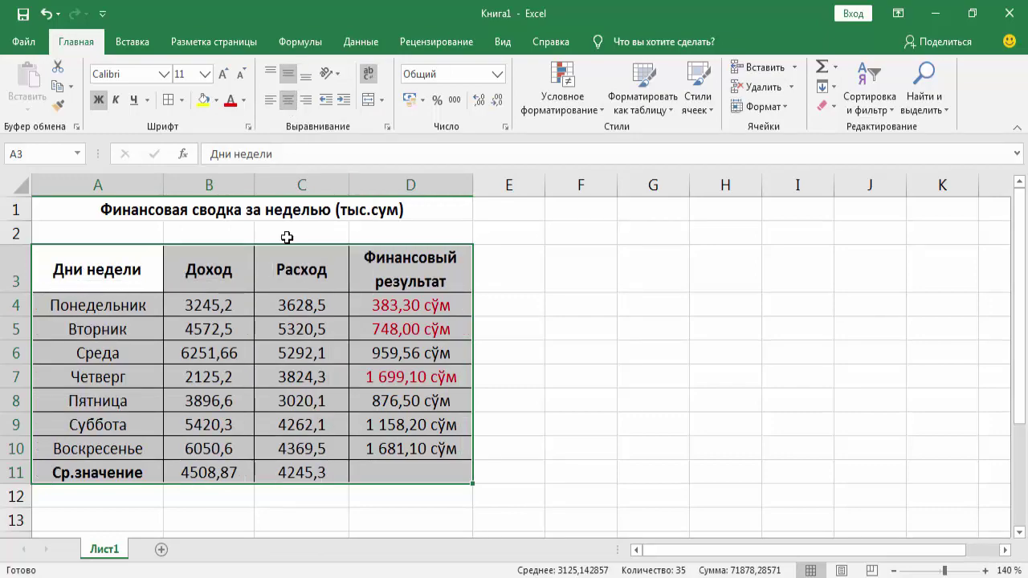
{"action": "left_click", "coordinate": [272, 376]}
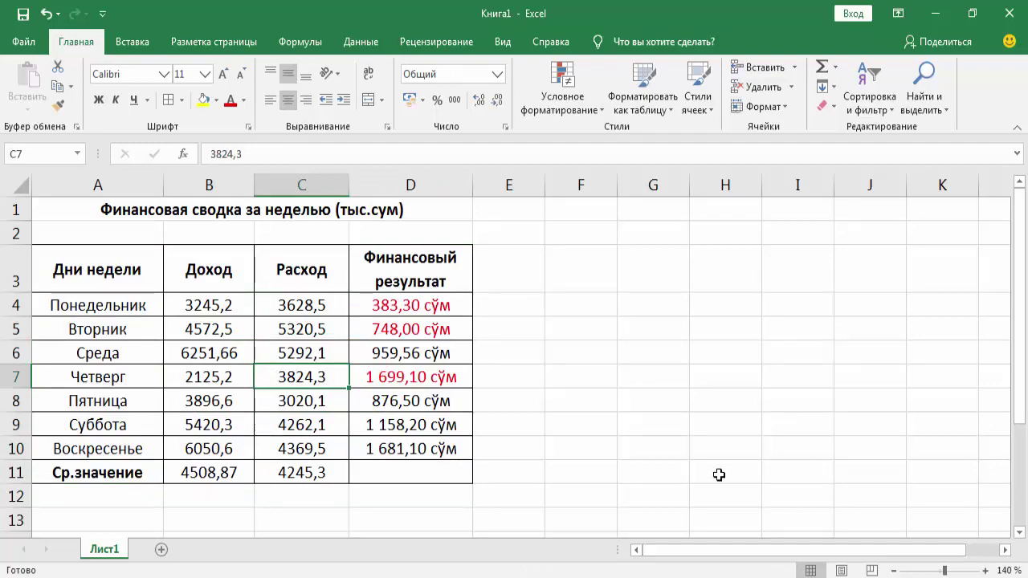
- Enter the label "Общий финансовый результат за неделю" in cell A14 below the table
{"action": "left_click", "coordinate": [894, 571]}
{"action": "left_click", "coordinate": [894, 571]}
{"action": "left_click", "coordinate": [895, 571]}
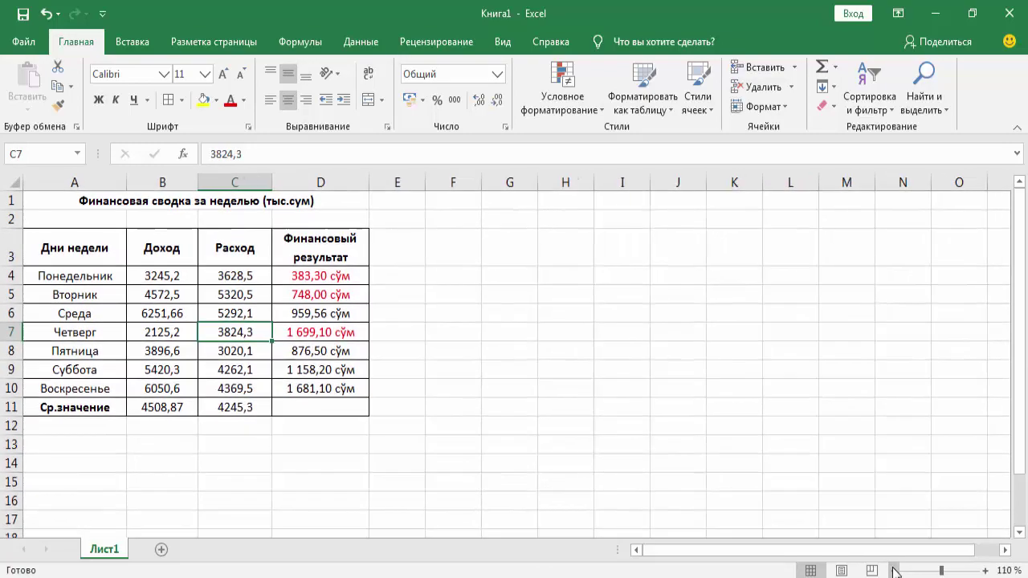
{"action": "left_click", "coordinate": [985, 571]}
{"action": "left_click", "coordinate": [985, 570]}
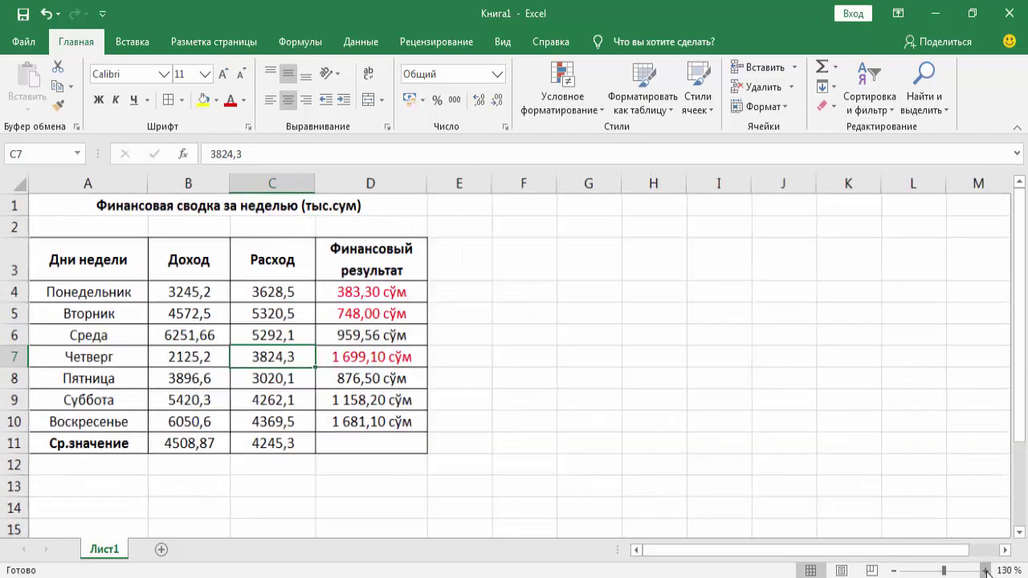
{"action": "left_click", "coordinate": [74, 499]}
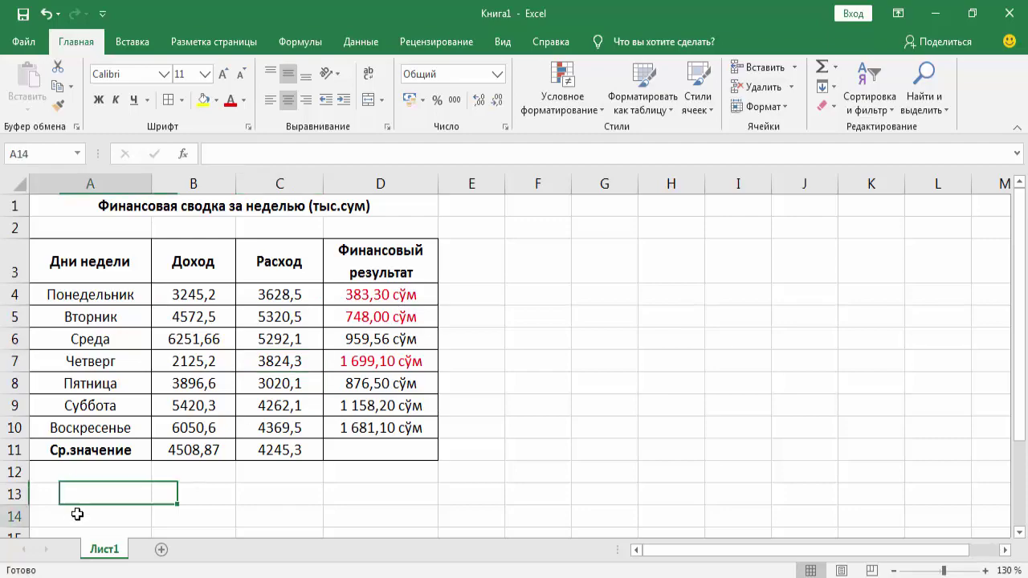
{"action": "left_click", "coordinate": [77, 514]}
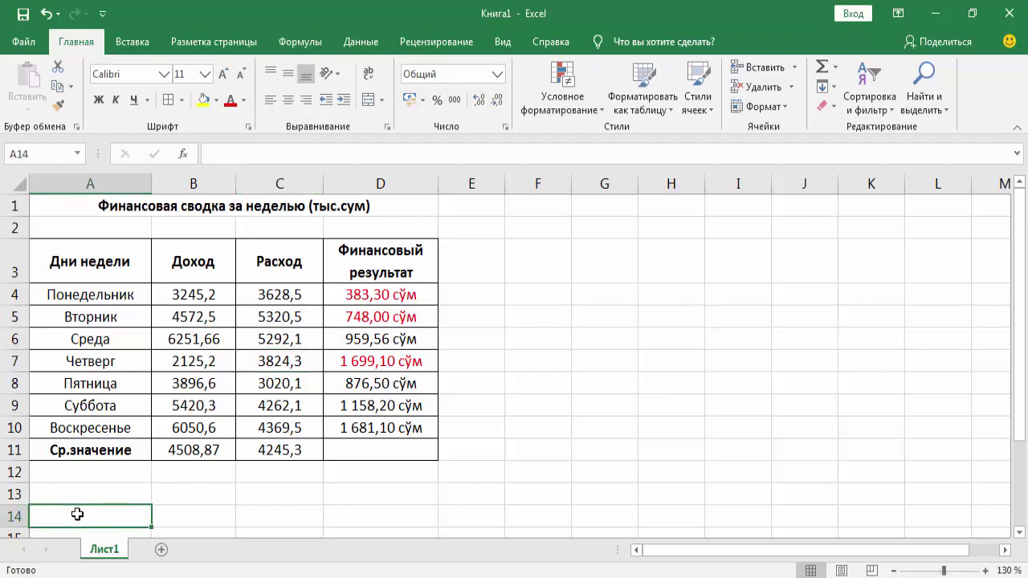
{"action": "type", "text": "Общ"}
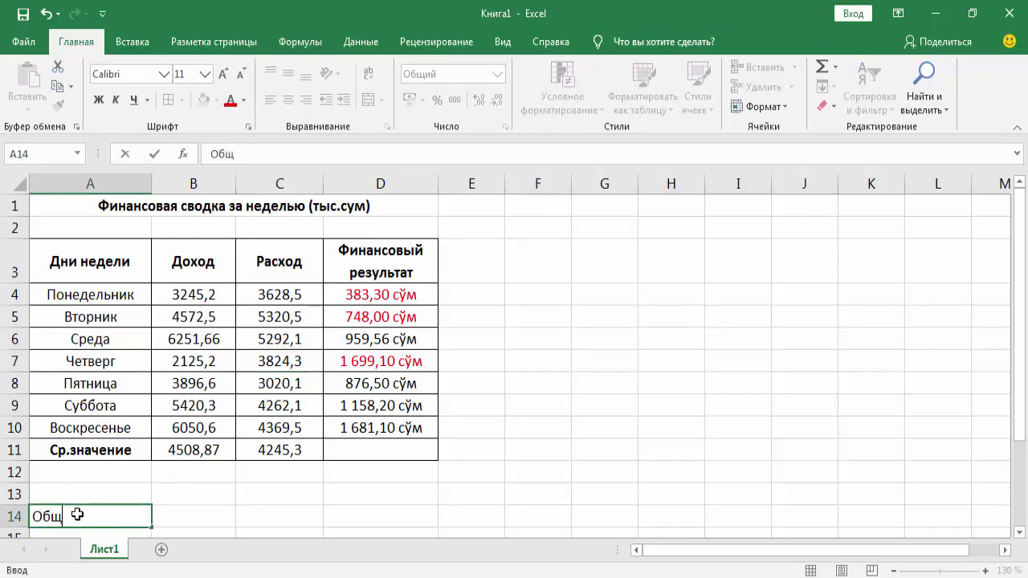
{"action": "type", "text": "ий финансовы"}
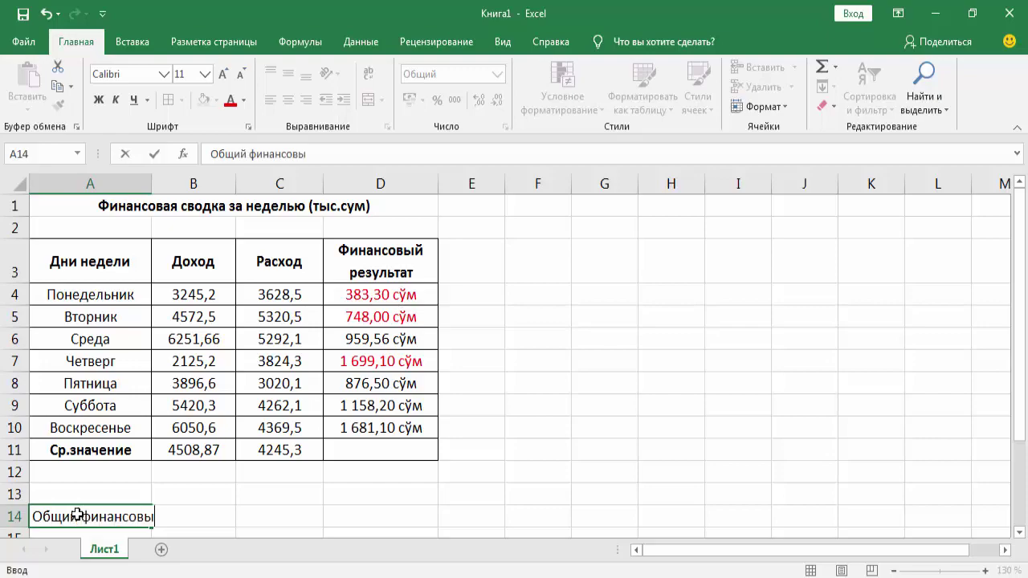
{"action": "type", "text": "й результ"}
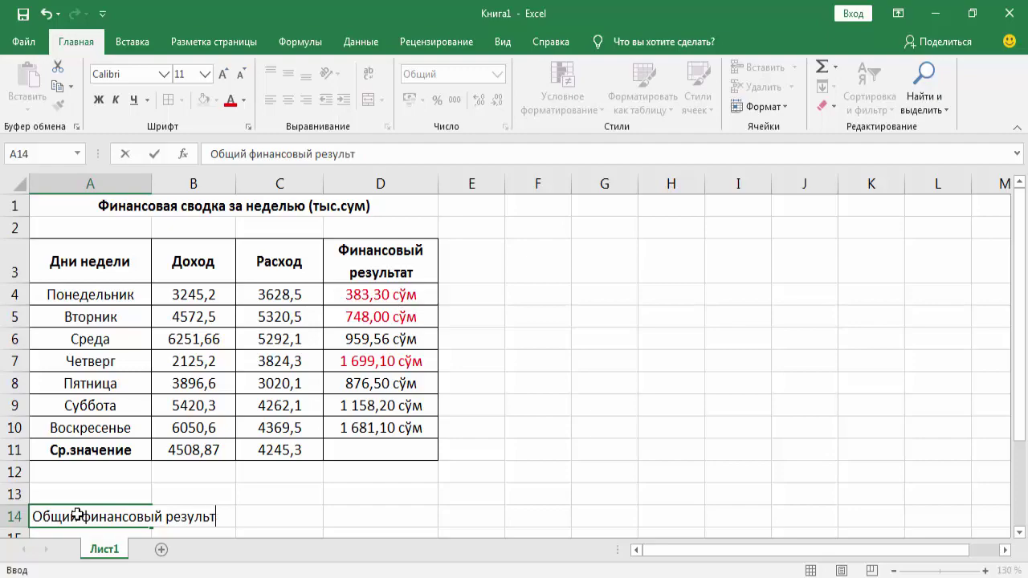
{"action": "type", "text": "ат за неделю"}
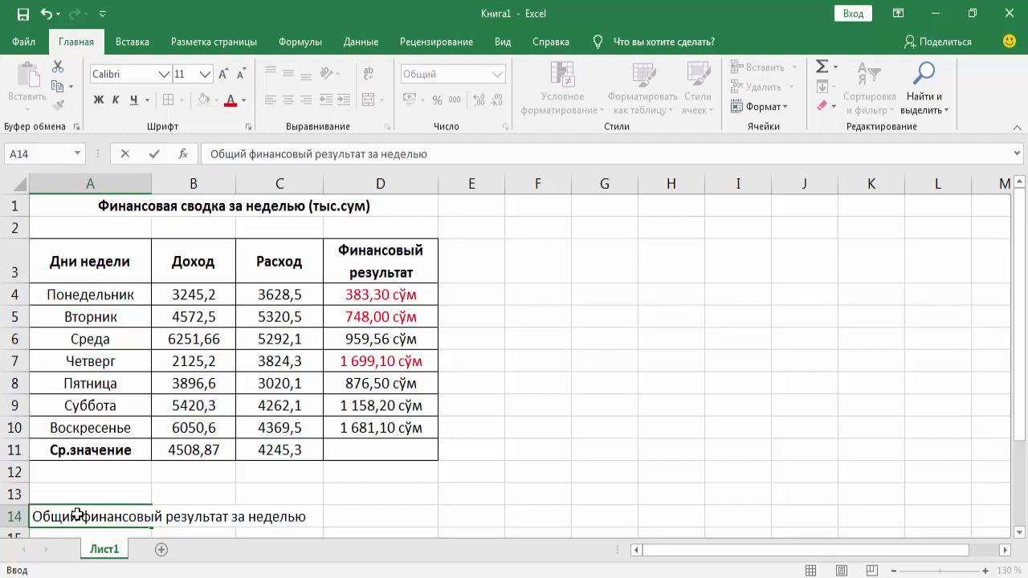
{"action": "key", "text": "Return"}
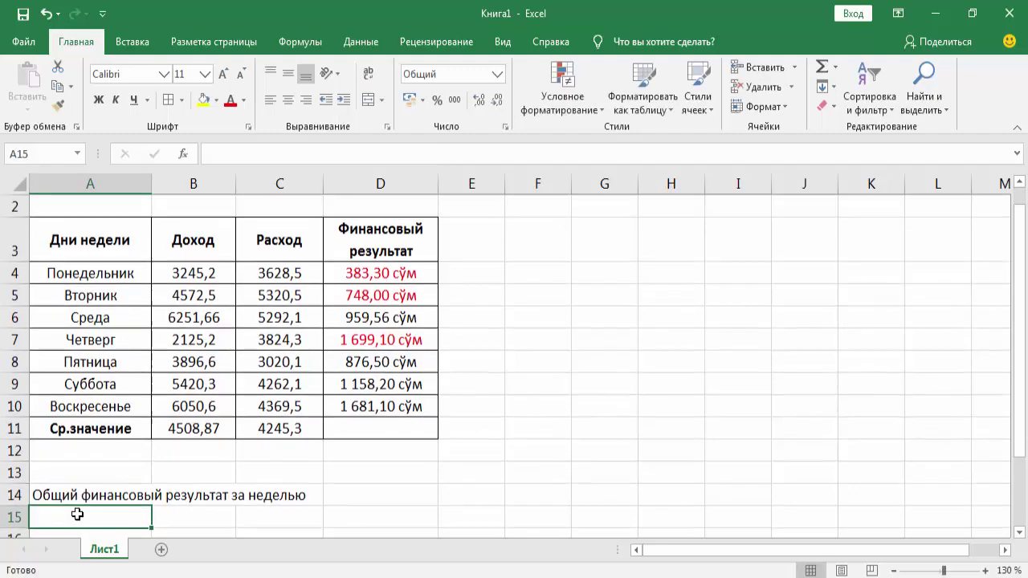
- Make the label in A14 bold, and merge and centre it across A14:C14
{"action": "key", "text": "Up"}
{"action": "key", "text": "ctrl+b"}
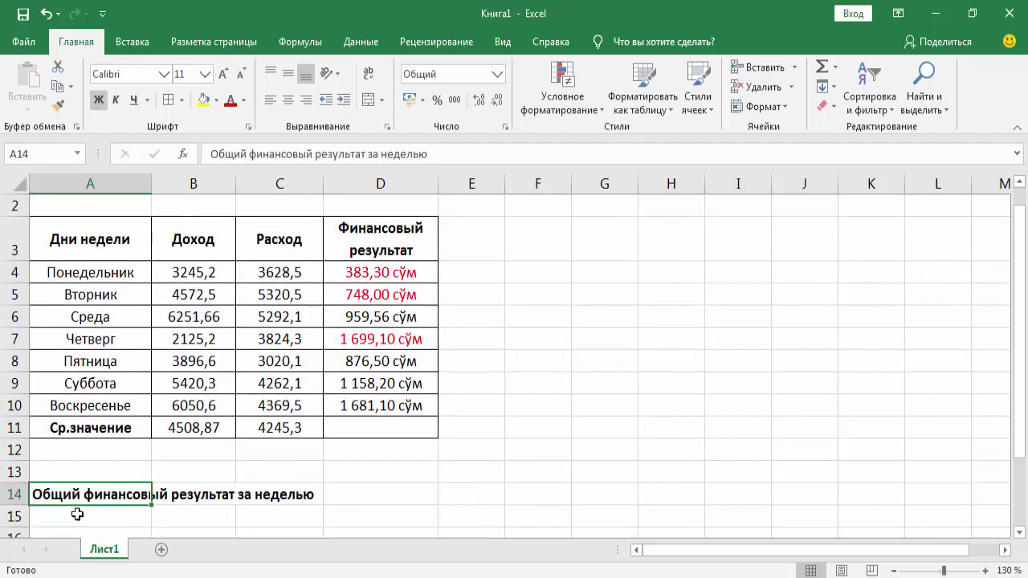
{"action": "key", "text": "shift+Right"}
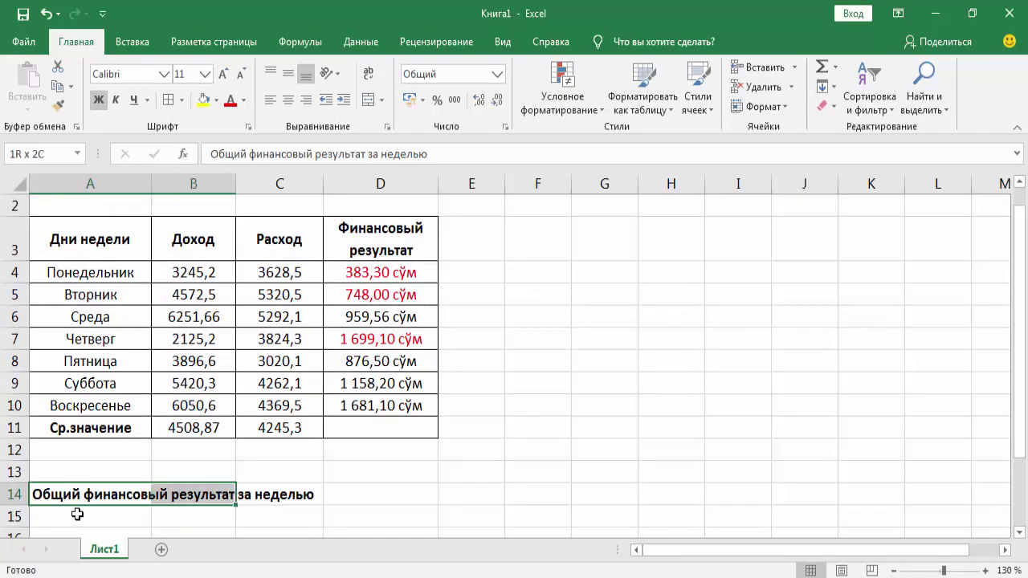
{"action": "key", "text": "shift+Right"}
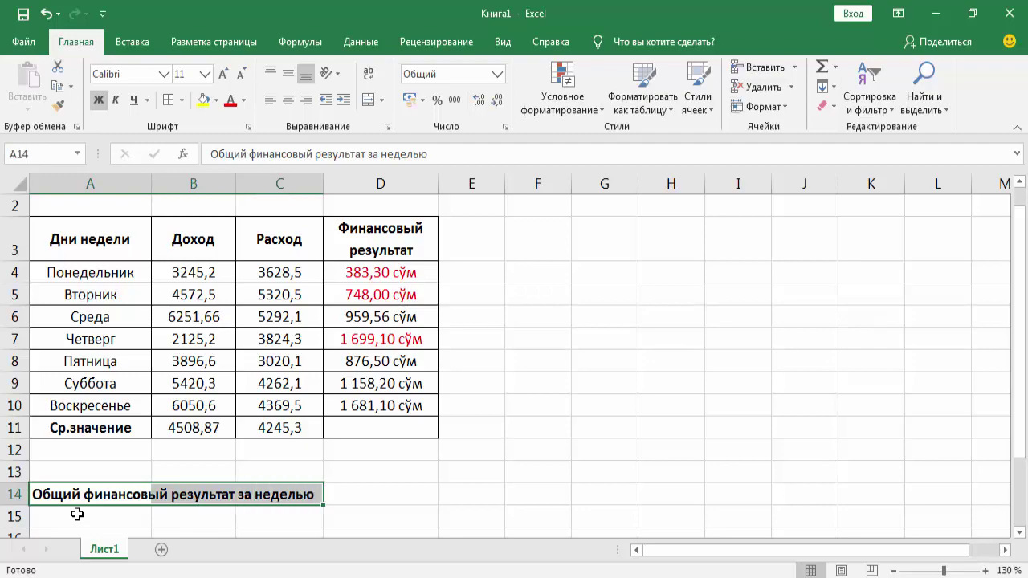
{"action": "left_click", "coordinate": [369, 100]}
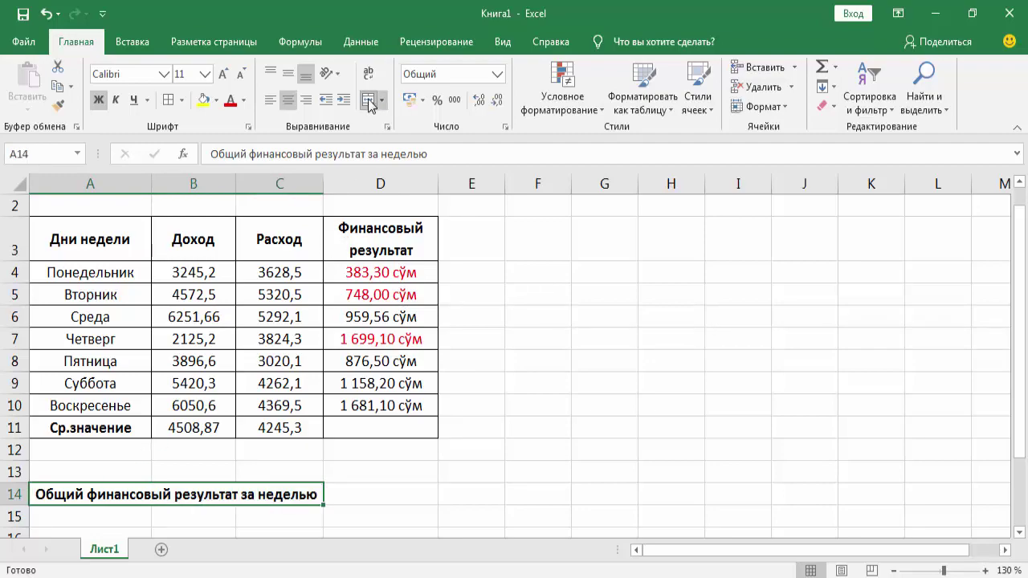
- Calculate the total weekly financial result in cell D14 by summing D4:D10 with СУММ
{"action": "left_click", "coordinate": [403, 494]}
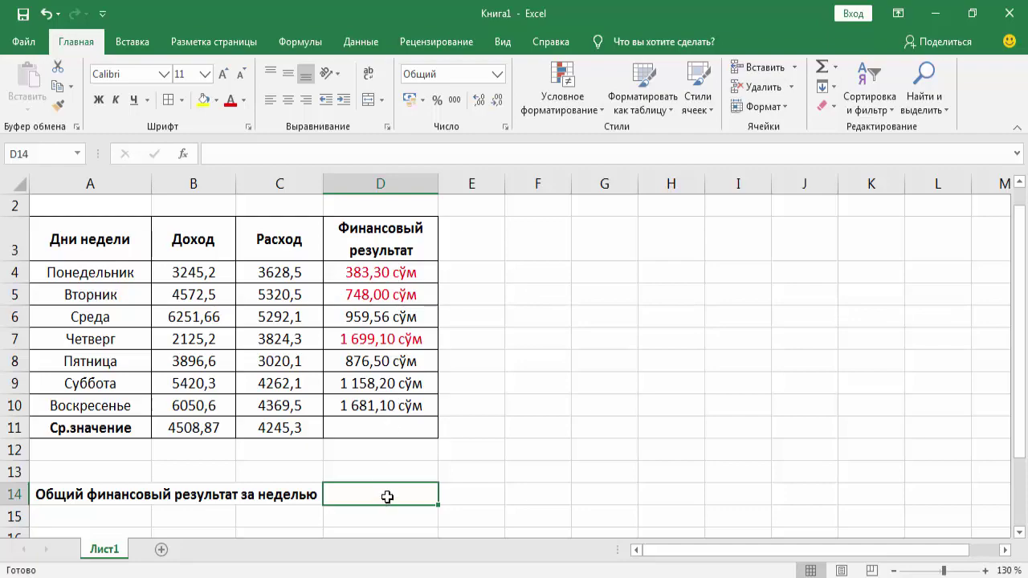
{"action": "left_click", "coordinate": [823, 68]}
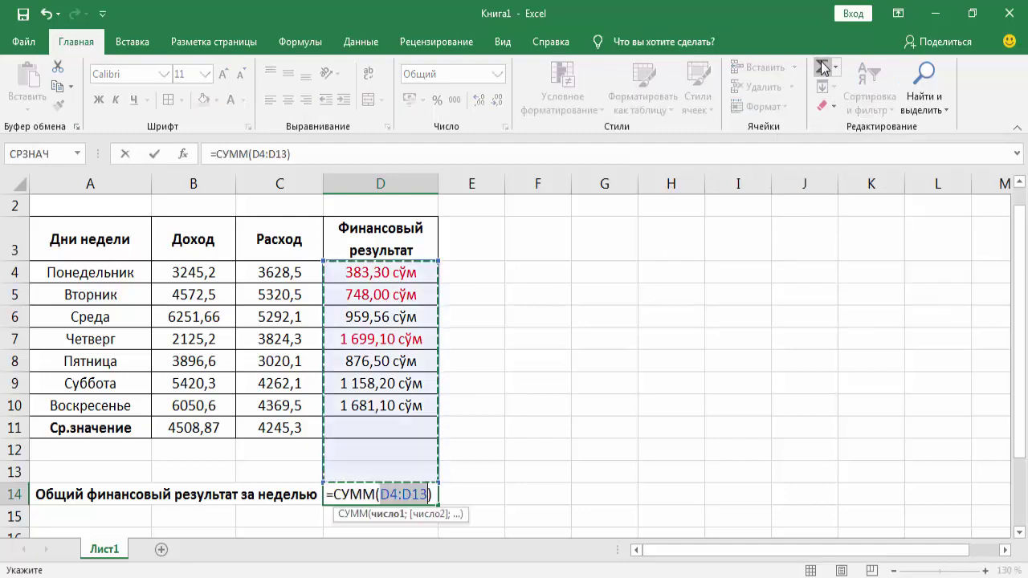
{"action": "left_click", "coordinate": [392, 273]}
{"action": "left_click_drag", "start_coordinate": [391, 273], "coordinate": [394, 407]}
{"action": "key", "text": "Return"}
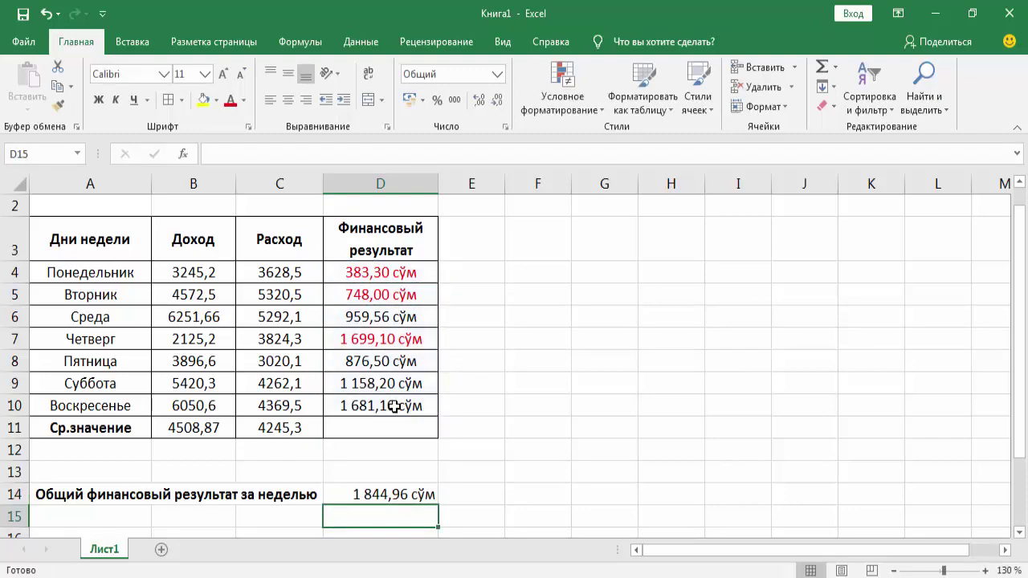
{"action": "left_click", "coordinate": [410, 495]}
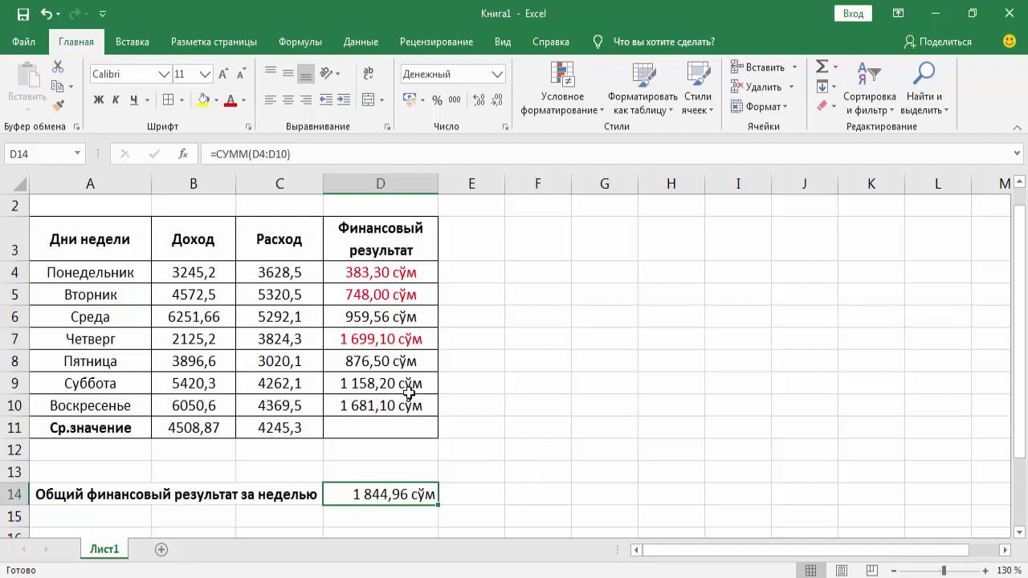
- Insert a bar chart (Линейчатая) from the days A4:A10 and financial results D4:D10, and place it beside the table
{"action": "left_click", "coordinate": [131, 272]}
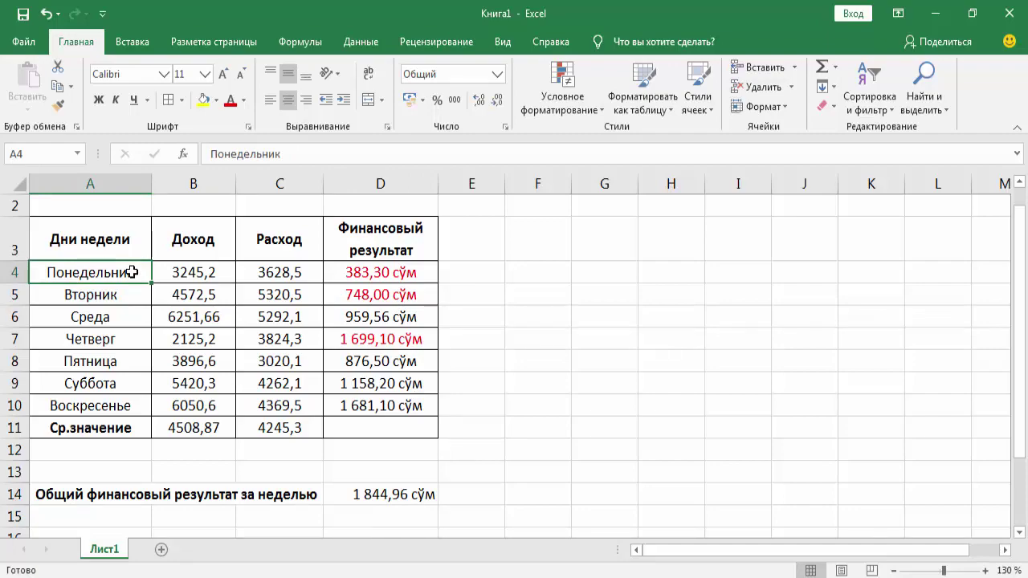
{"action": "left_click_drag", "start_coordinate": [132, 272], "coordinate": [127, 404]}
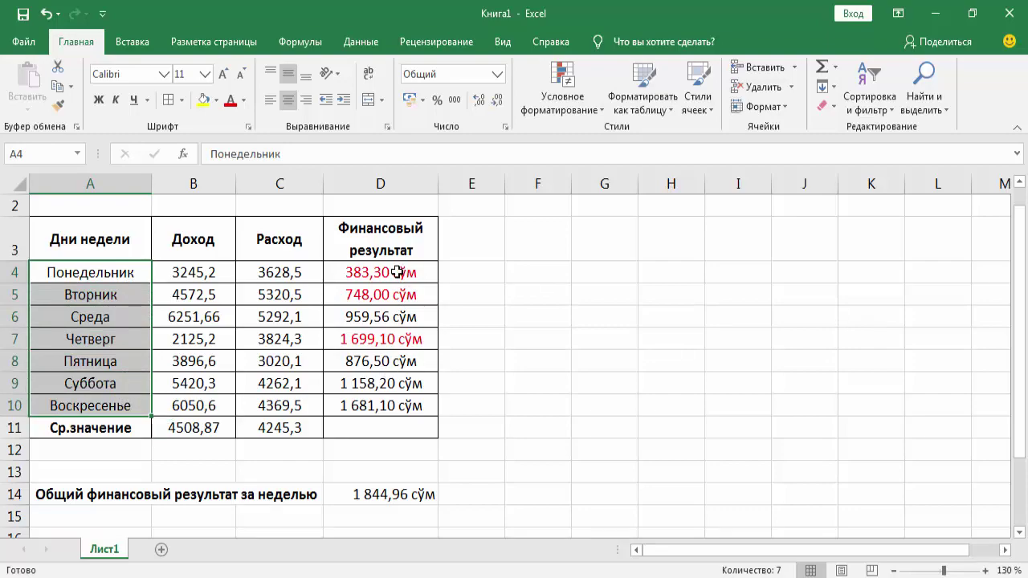
{"action": "left_click_drag", "start_coordinate": [397, 273], "coordinate": [396, 403]}
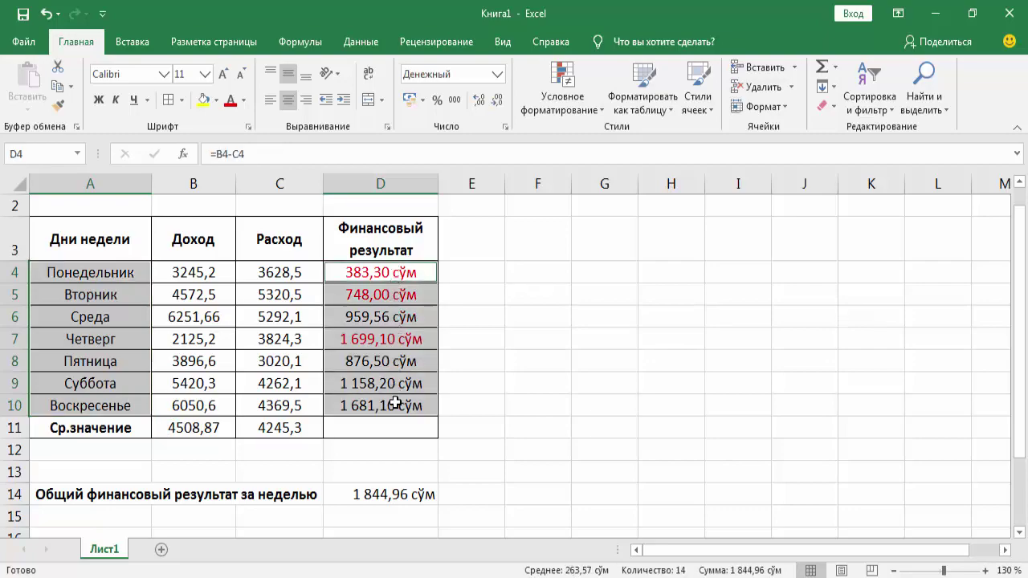
{"action": "left_click", "coordinate": [139, 42]}
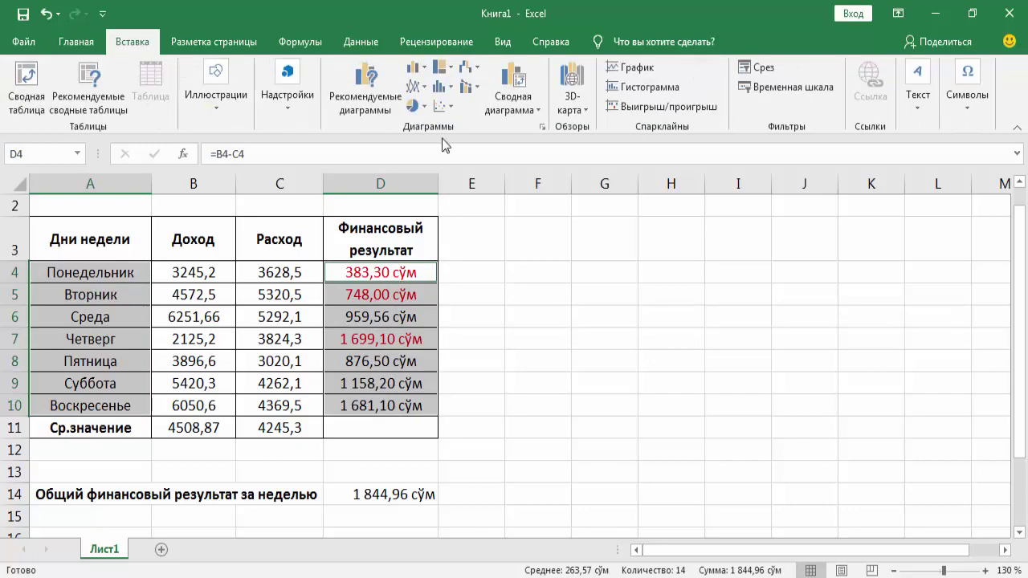
{"action": "left_click", "coordinate": [543, 129]}
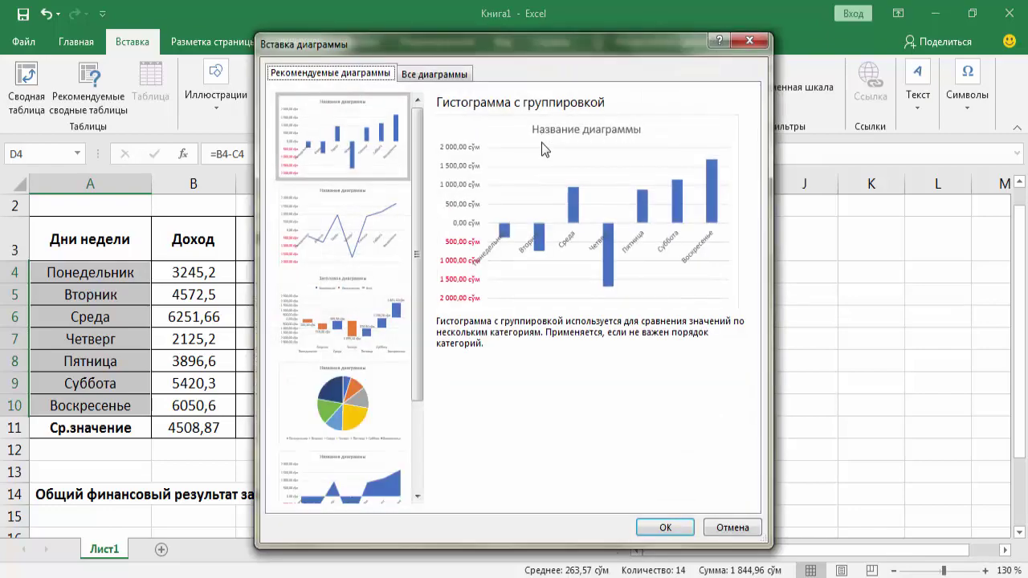
{"action": "left_click", "coordinate": [434, 74]}
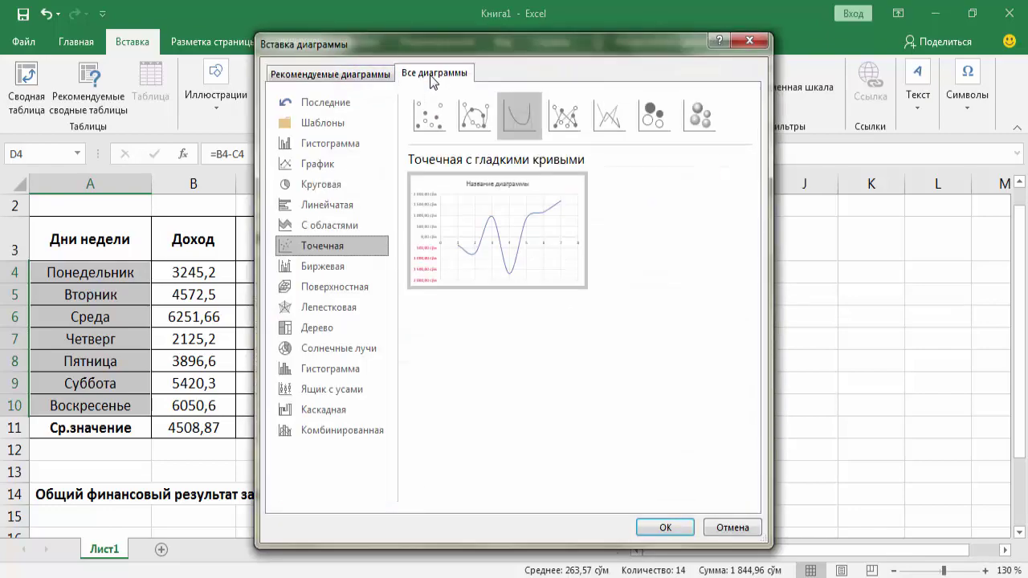
{"action": "left_click", "coordinate": [347, 205]}
{"action": "mouse_move", "coordinate": [532, 259]}
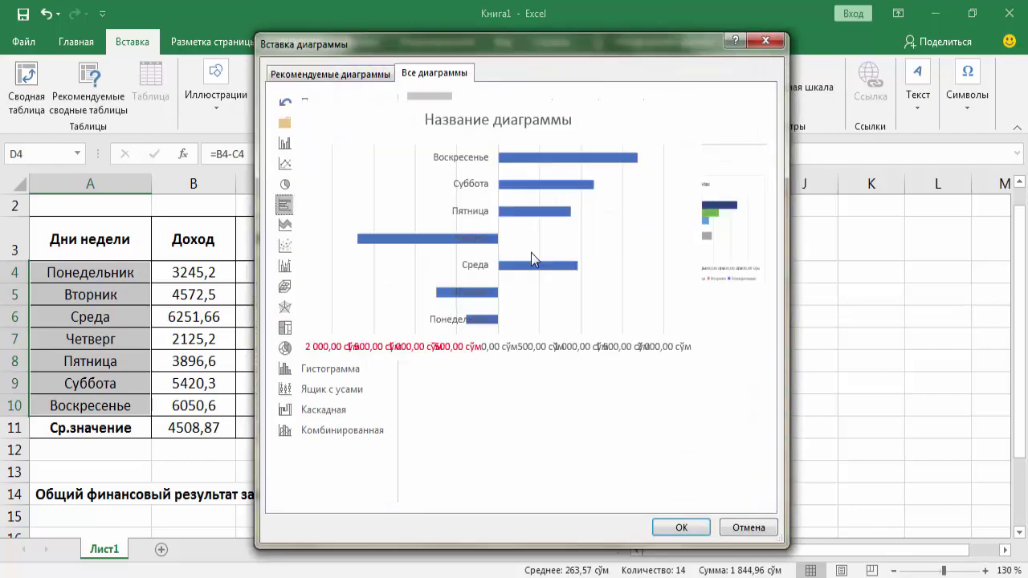
{"action": "left_click", "coordinate": [682, 527]}
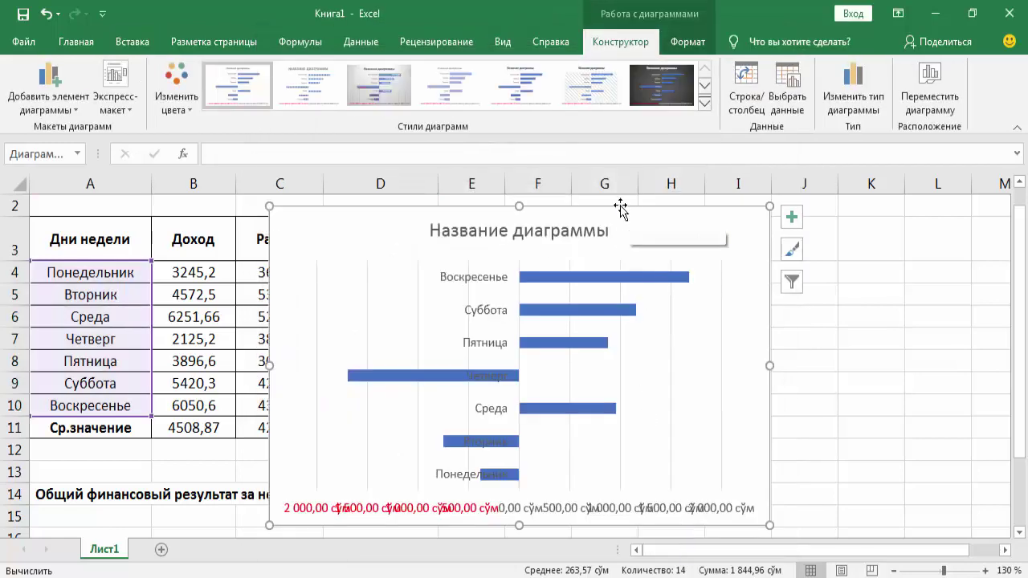
{"action": "left_click_drag", "start_coordinate": [624, 216], "coordinate": [804, 209]}
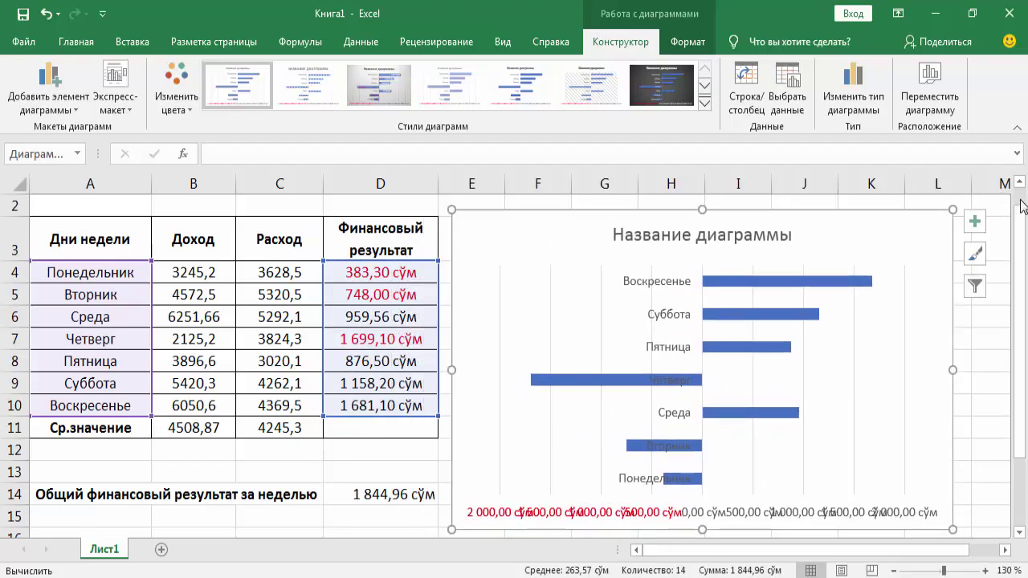
- Title the chart "Финансовая сводка за неделью (тыс.сум)" and move the chart up to start level with row 1
{"action": "left_click", "coordinate": [1021, 187]}
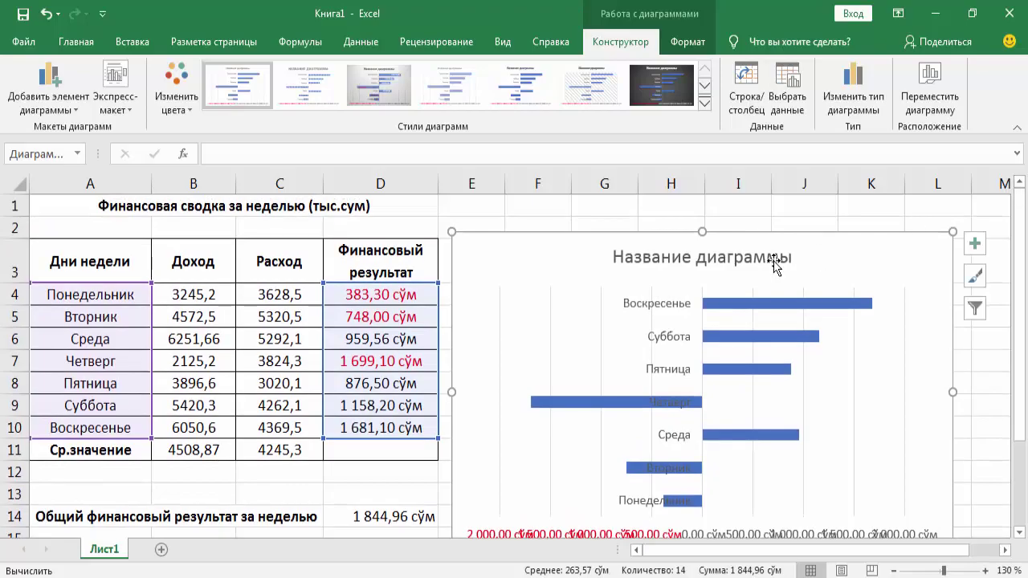
{"action": "left_click", "coordinate": [717, 251]}
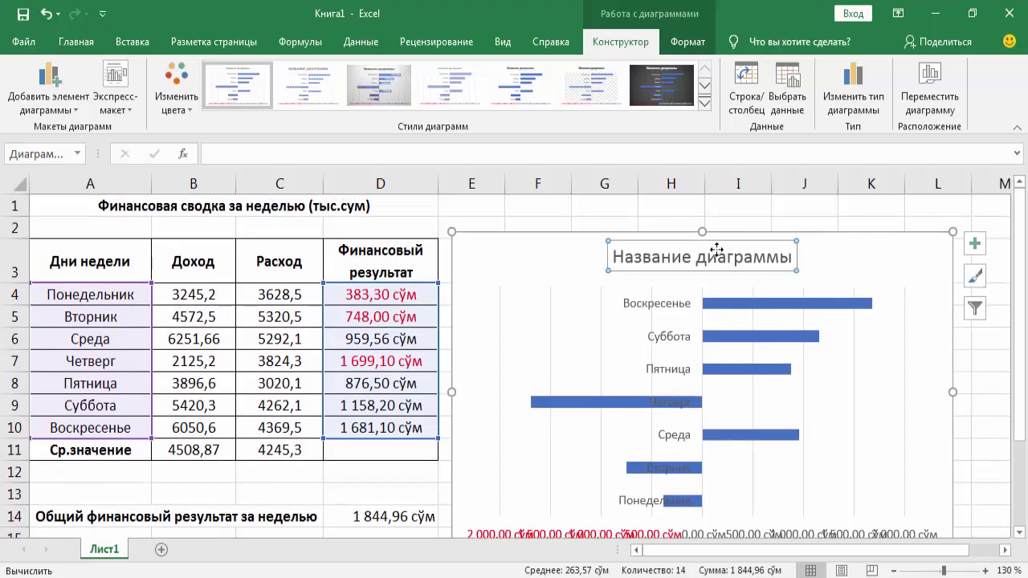
{"action": "type", "text": "Финансовая сводка з"}
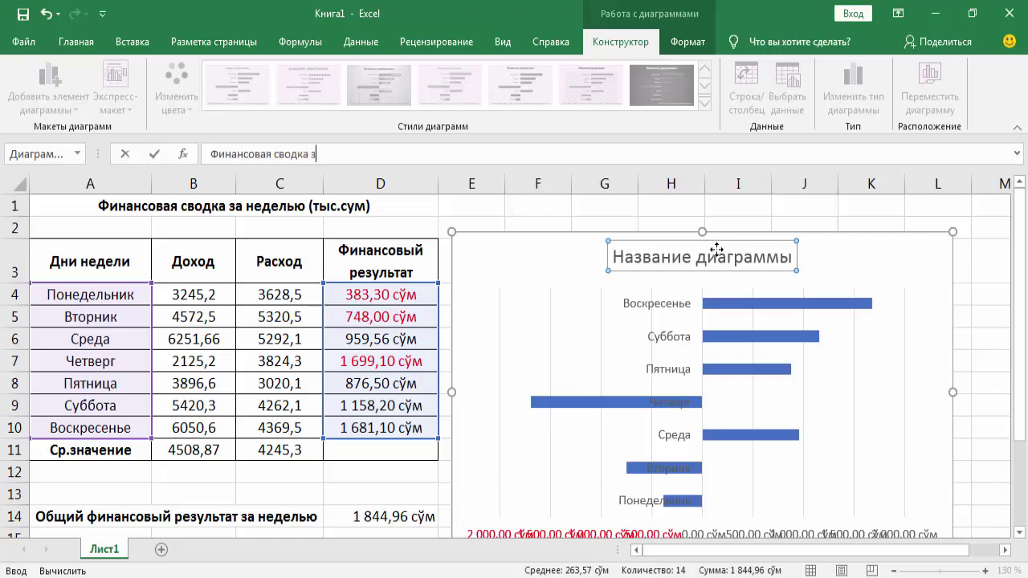
{"action": "type", "text": "а неделю (тыс.сум"}
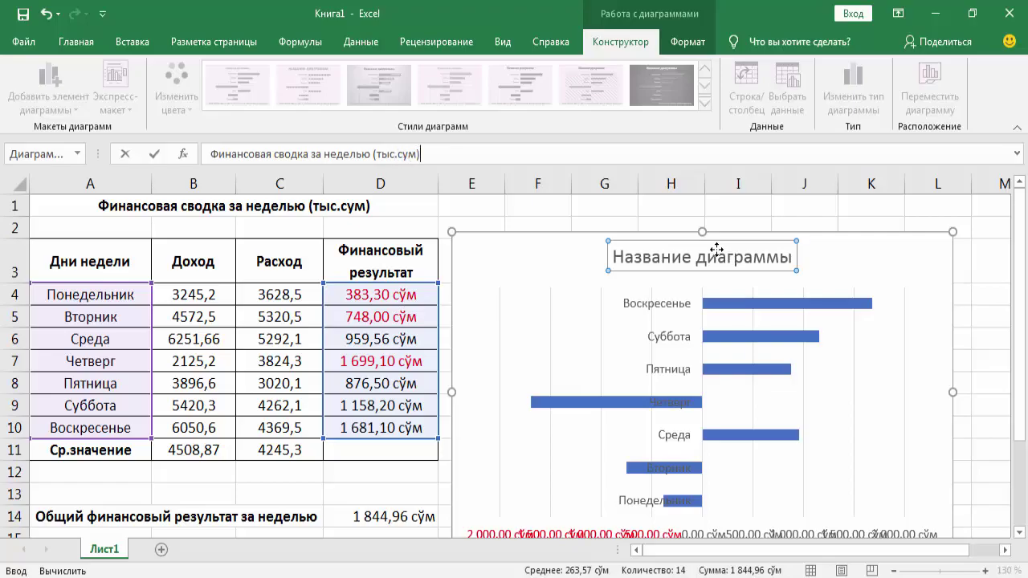
{"action": "key", "text": "Return"}
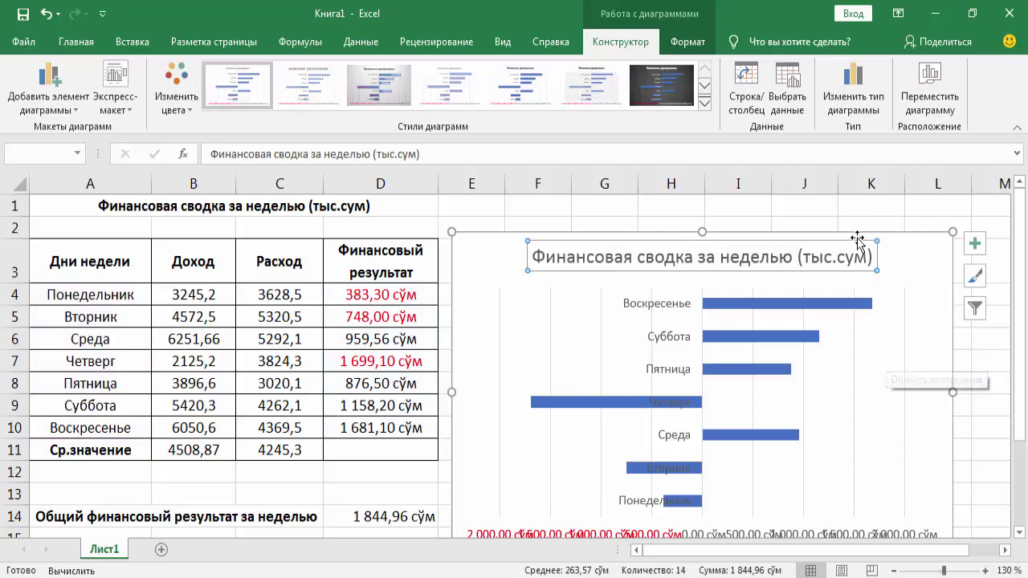
{"action": "left_click_drag", "start_coordinate": [854, 232], "coordinate": [860, 202]}
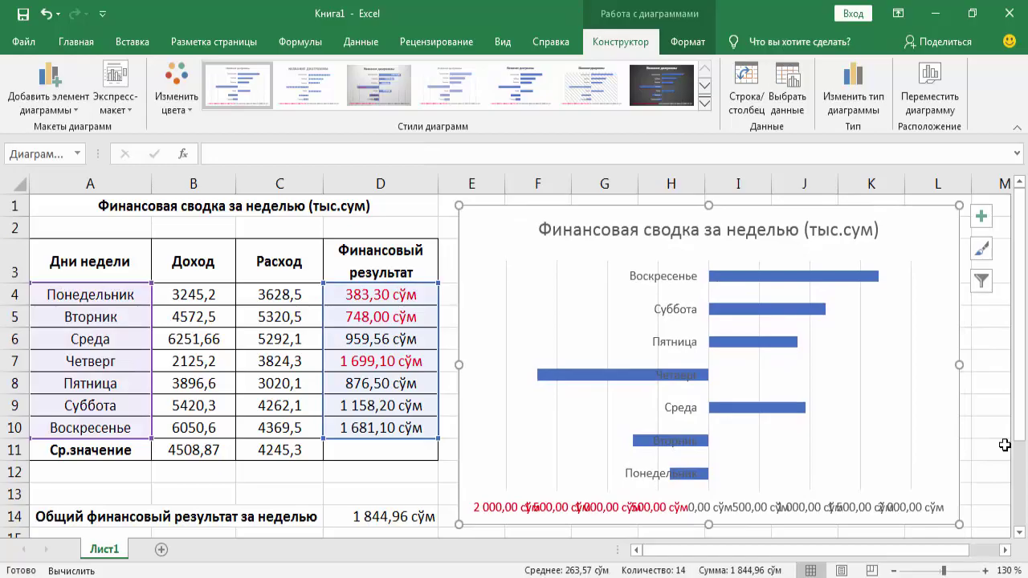
- Apply borders to the total weekly result in cell D14
{"action": "left_click", "coordinate": [420, 517]}
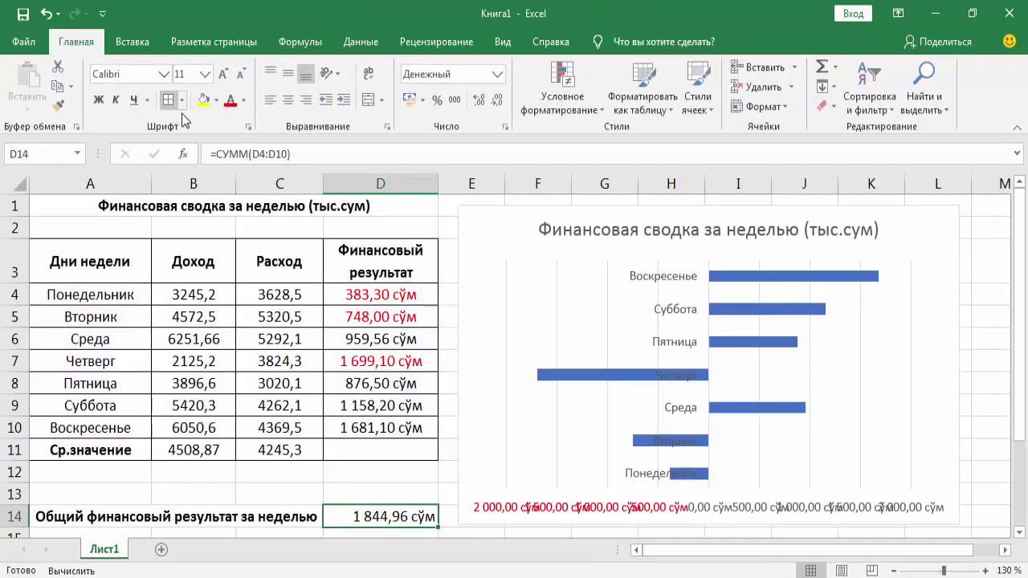
{"action": "left_click", "coordinate": [1001, 421]}
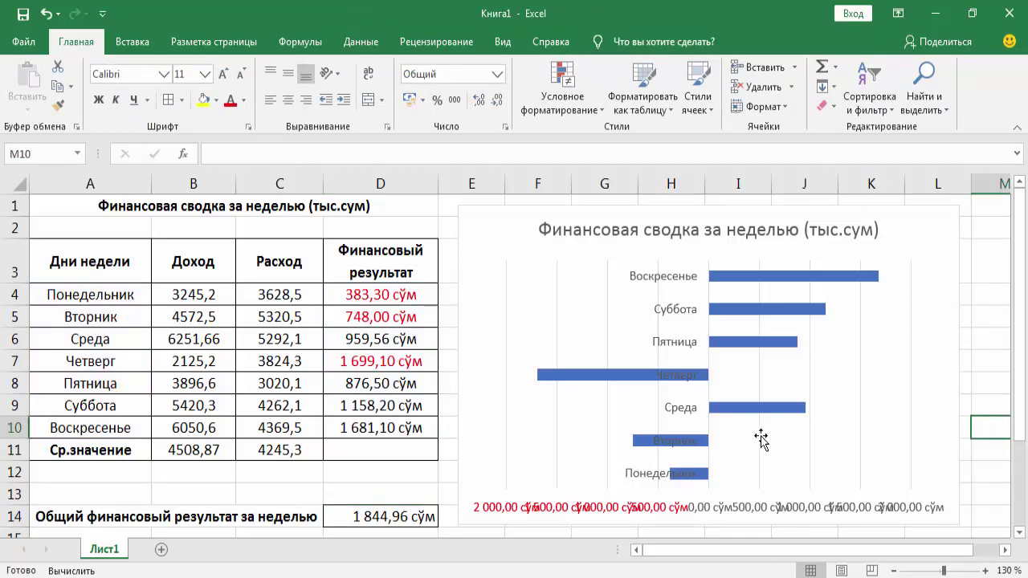